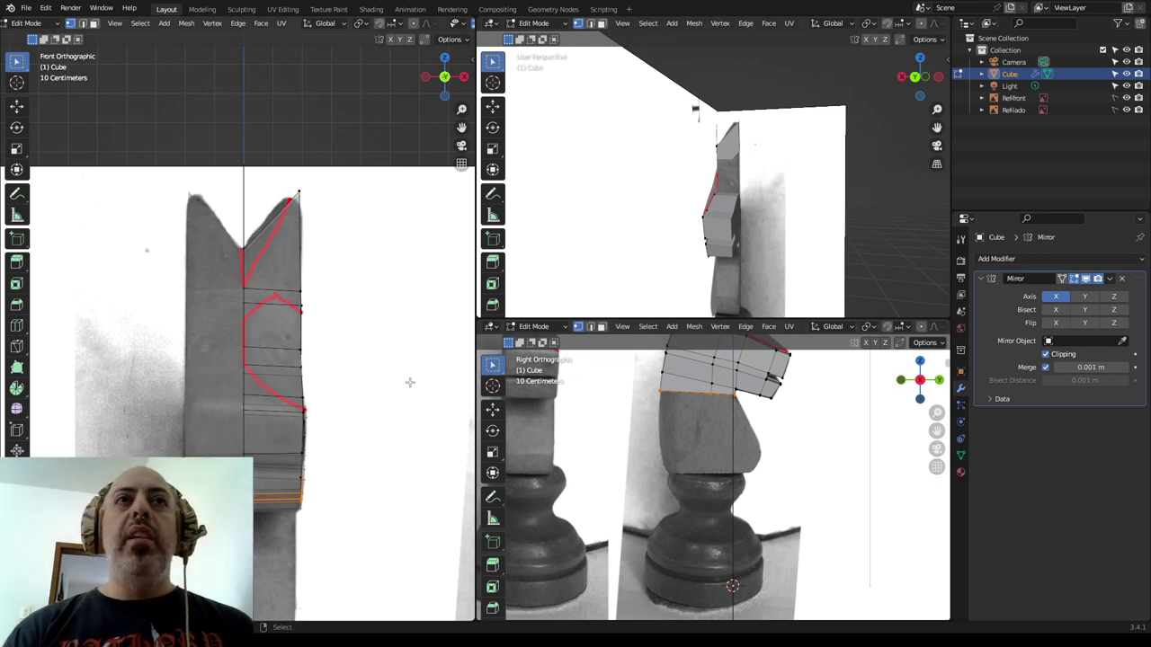
Step: In side view, extrude the neck's bottom edge loop into a new ring and lower it
{"action": "scroll", "coordinate": [765, 360], "scroll_direction": "down", "scroll_amount": 2}
{"action": "scroll", "coordinate": [765, 359], "scroll_direction": "down", "scroll_amount": 1}
{"action": "scroll", "coordinate": [751, 428], "scroll_direction": "up", "scroll_amount": 1}
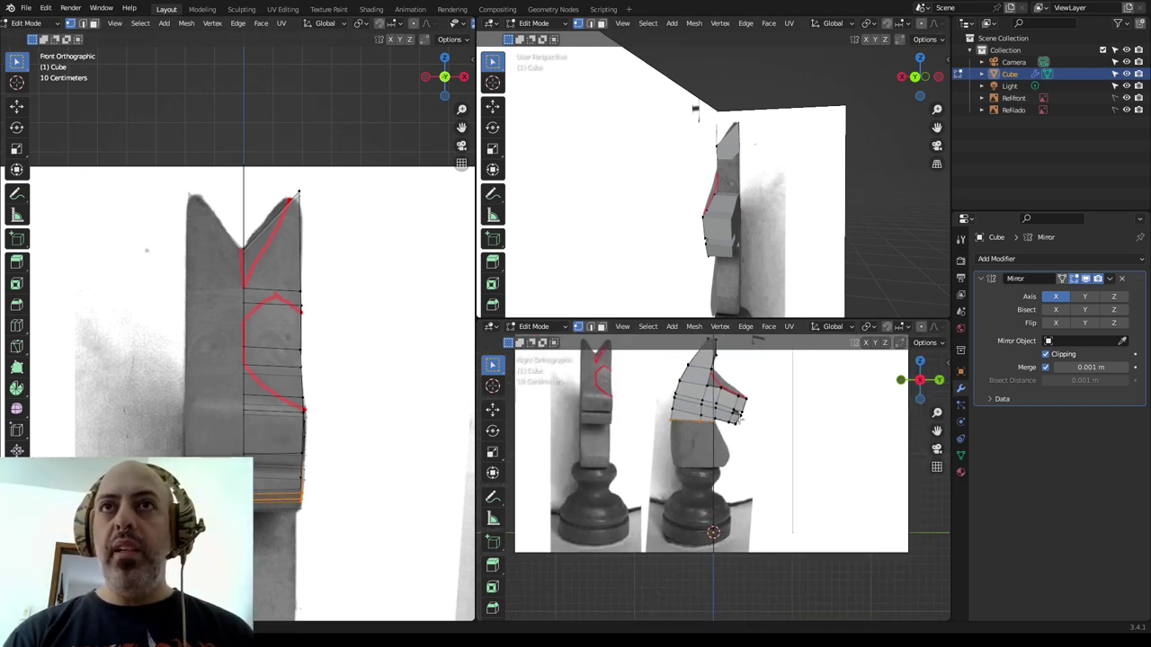
{"action": "scroll", "coordinate": [687, 441], "scroll_direction": "up", "scroll_amount": 1}
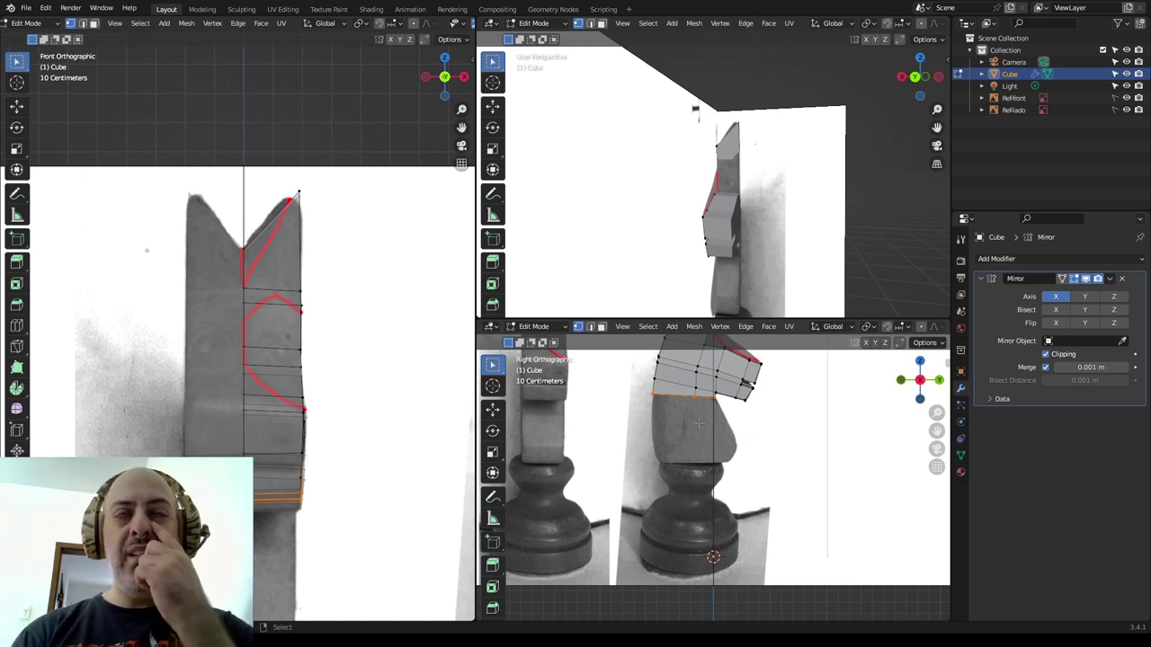
{"action": "scroll", "coordinate": [364, 488], "scroll_direction": "down", "scroll_amount": 2}
{"action": "key", "text": "KP_3"}
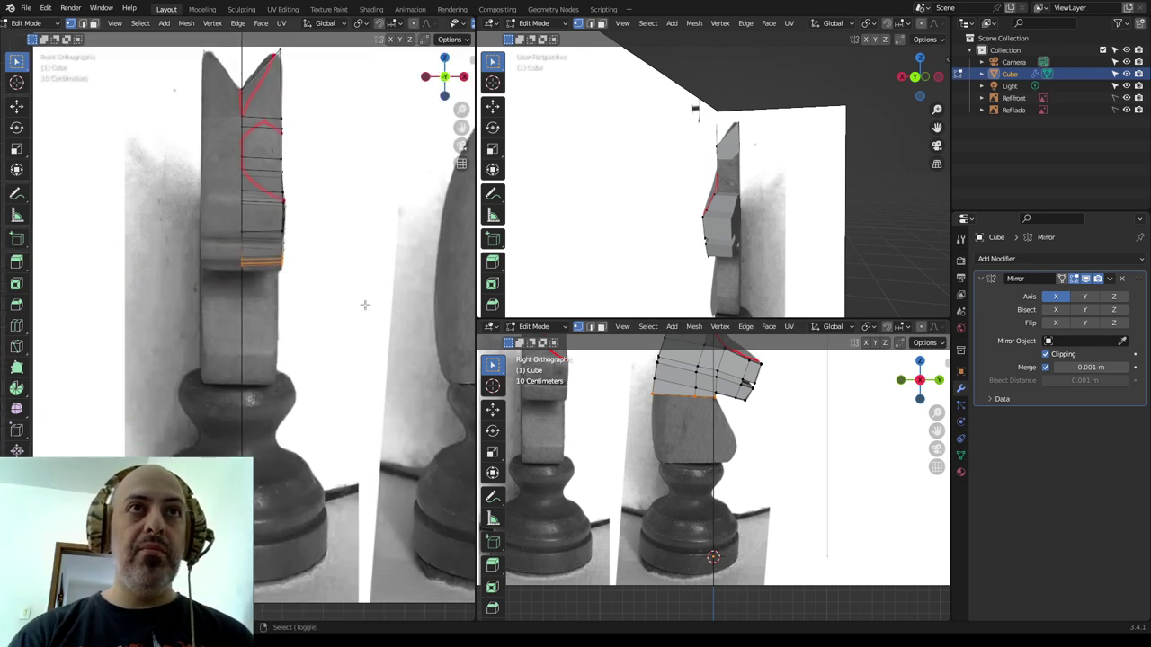
{"action": "scroll", "coordinate": [391, 325], "scroll_direction": "up", "scroll_amount": 2}
{"action": "key", "text": "e"}
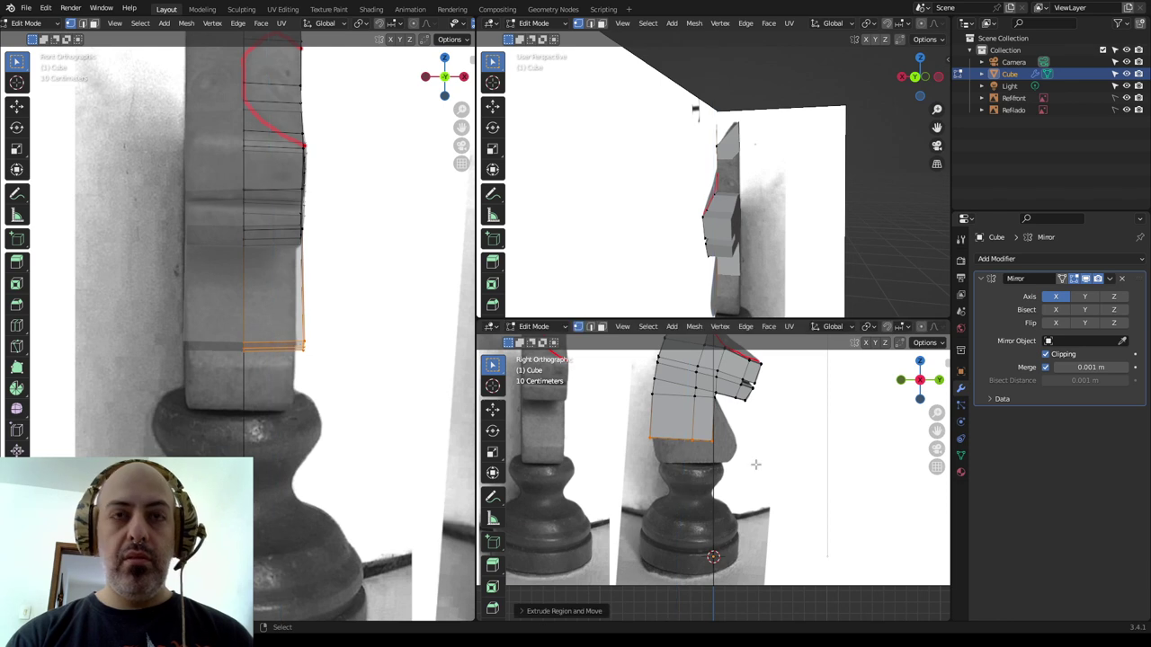
{"action": "left_click", "coordinate": [755, 464]}
{"action": "key", "text": "g"}
{"action": "left_click", "coordinate": [752, 466]}
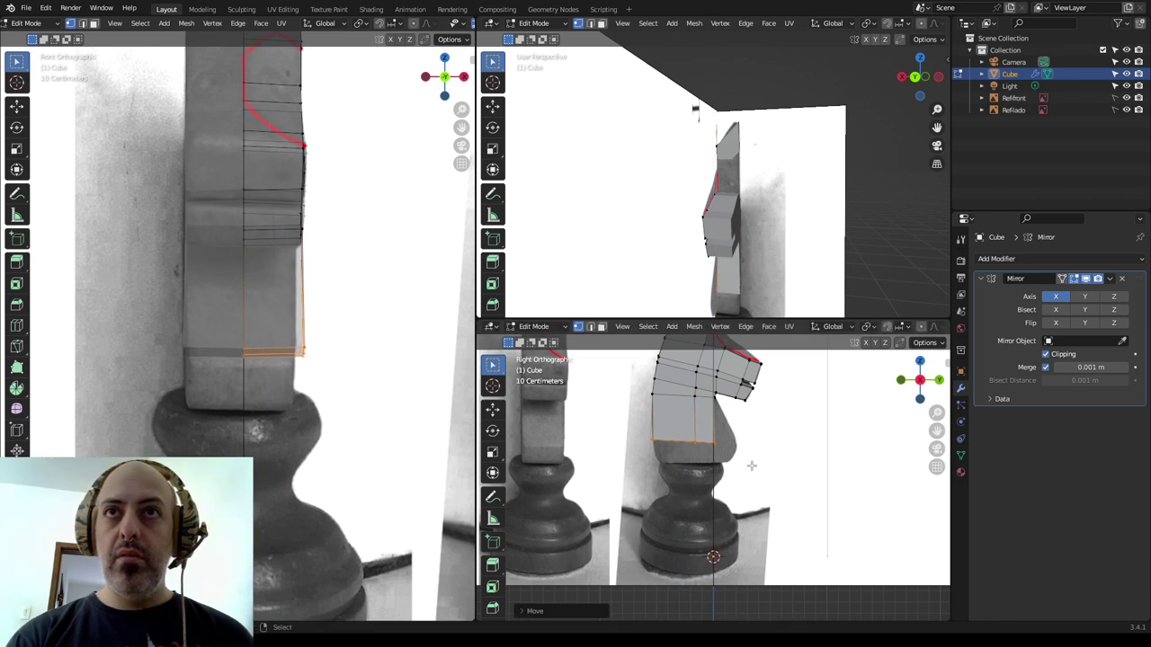
Step: Reposition a vertex at the neck's front to match the side reference
{"action": "left_click", "coordinate": [700, 435]}
{"action": "key", "text": "g"}
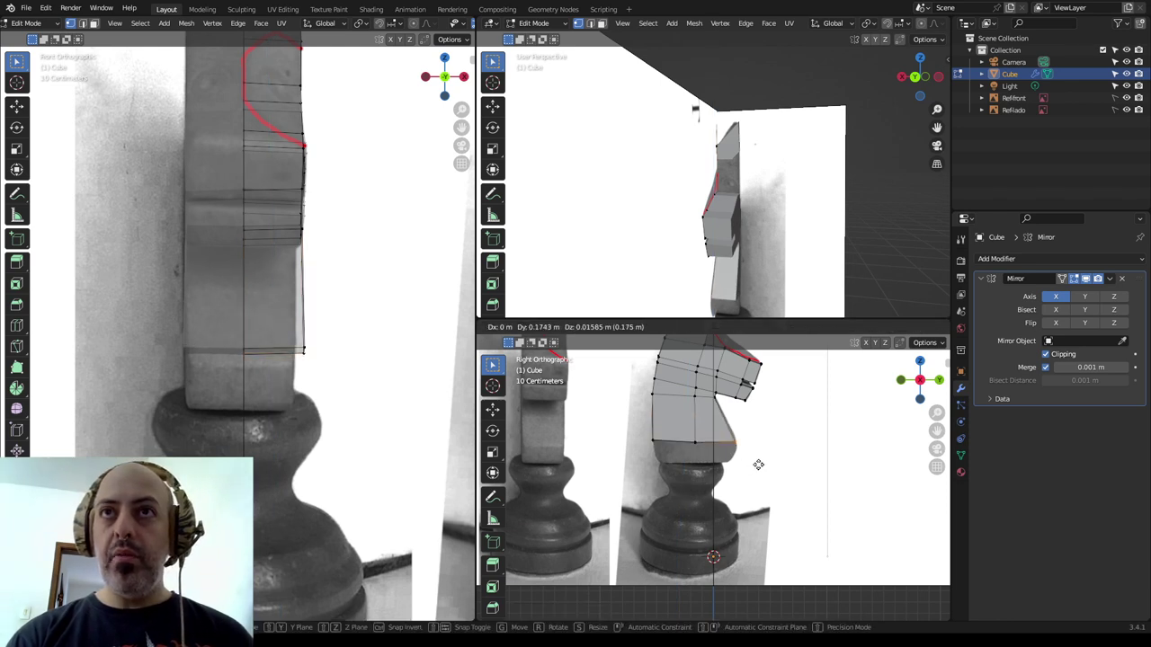
{"action": "right_click", "coordinate": [757, 465]}
{"action": "key", "text": "g"}
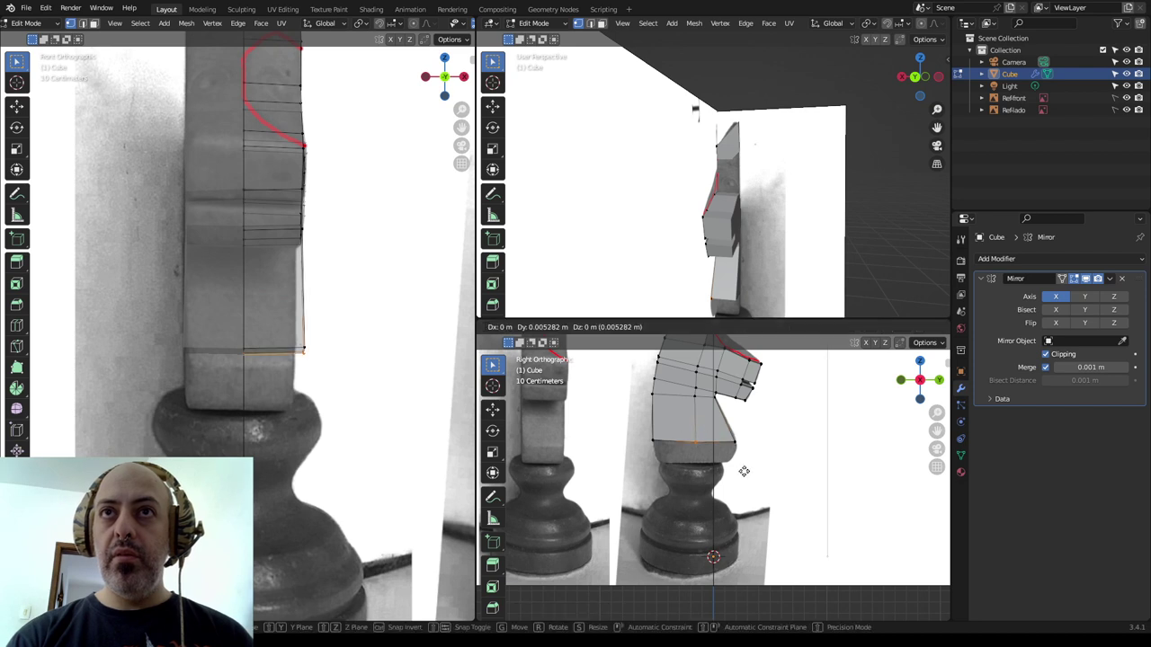
{"action": "left_click", "coordinate": [744, 469]}
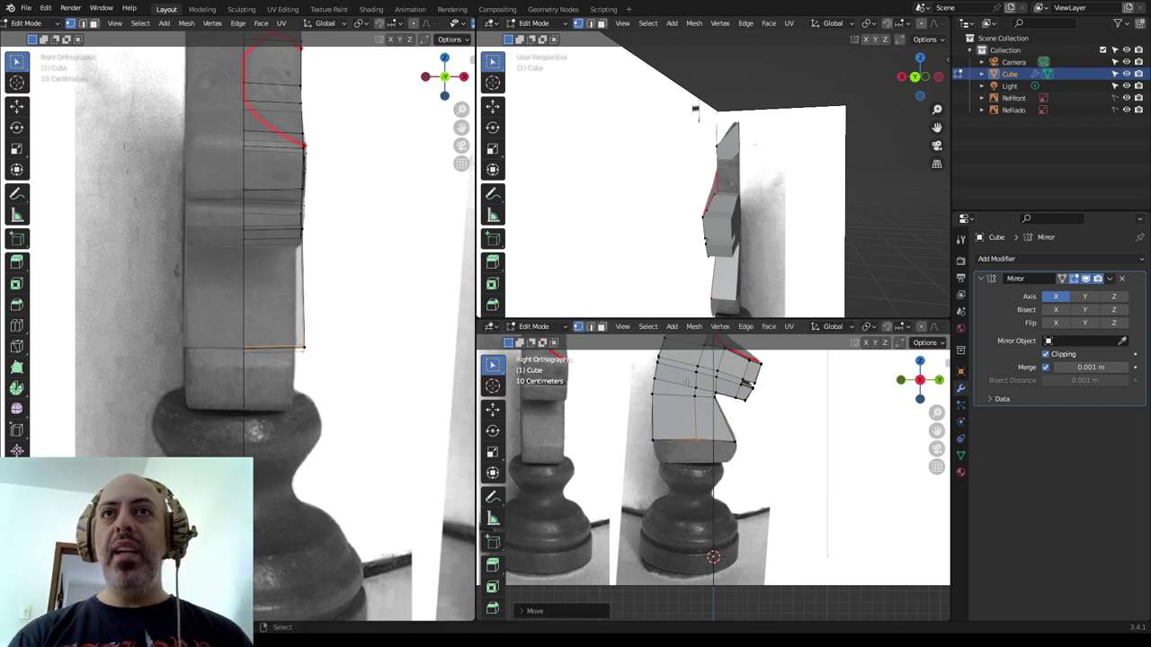
Step: Select two vertical neck edge loops, check the mesh from the front, and return to Object Mode
{"action": "left_click", "coordinate": [695, 421], "text": "alt"}
{"action": "middle_click_drag", "start_coordinate": [763, 415], "coordinate": [759, 486], "text": "shift"}
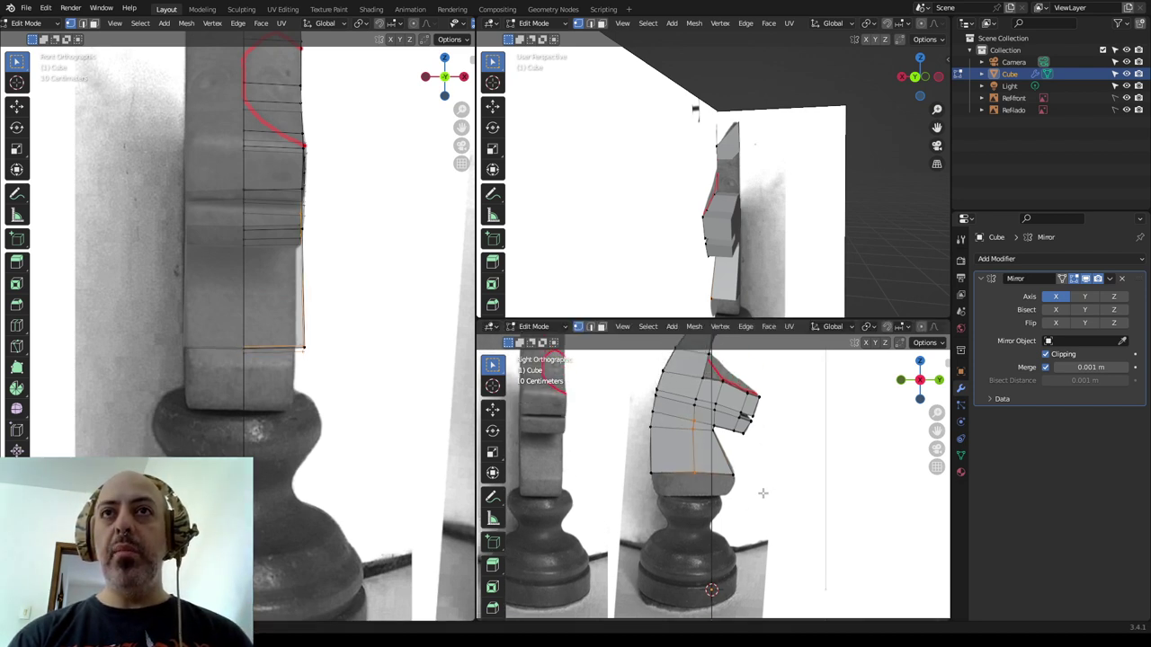
{"action": "left_click", "coordinate": [691, 427], "text": "alt+shift"}
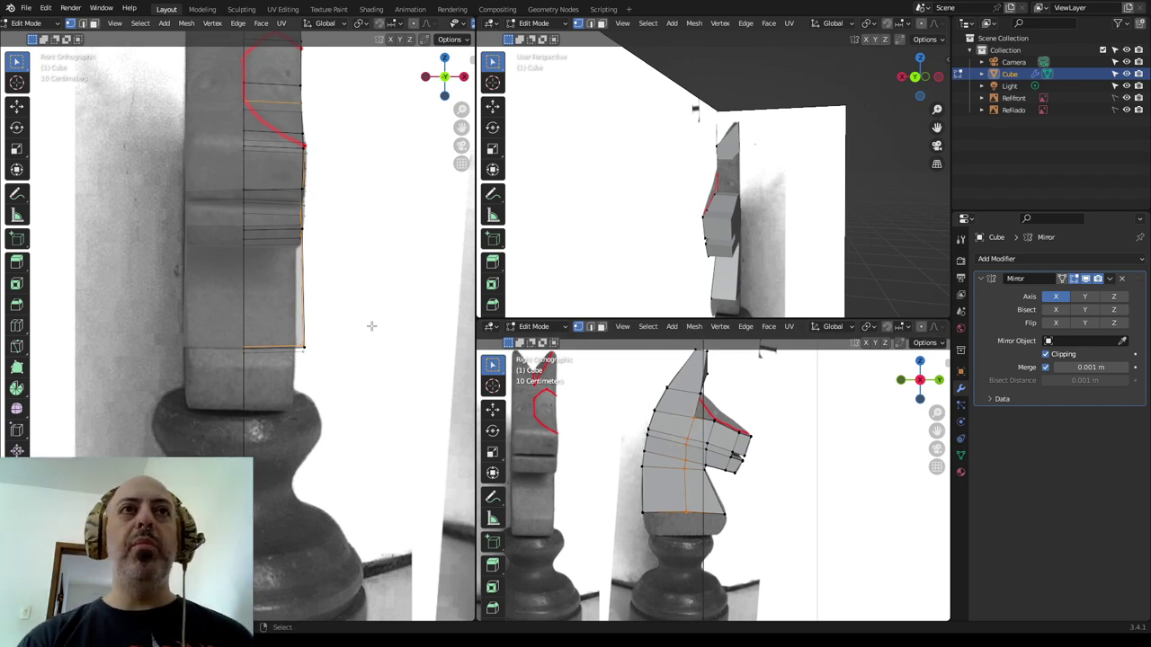
{"action": "key", "text": "KP_1"}
{"action": "mouse_move", "coordinate": [781, 238]}
{"action": "middle_mouse_down"}
{"action": "mouse_move", "coordinate": [771, 236]}
{"action": "mouse_move", "coordinate": [835, 225]}
{"action": "mouse_move", "coordinate": [858, 244]}
{"action": "mouse_move", "coordinate": [944, 245]}
{"action": "middle_mouse_up"}
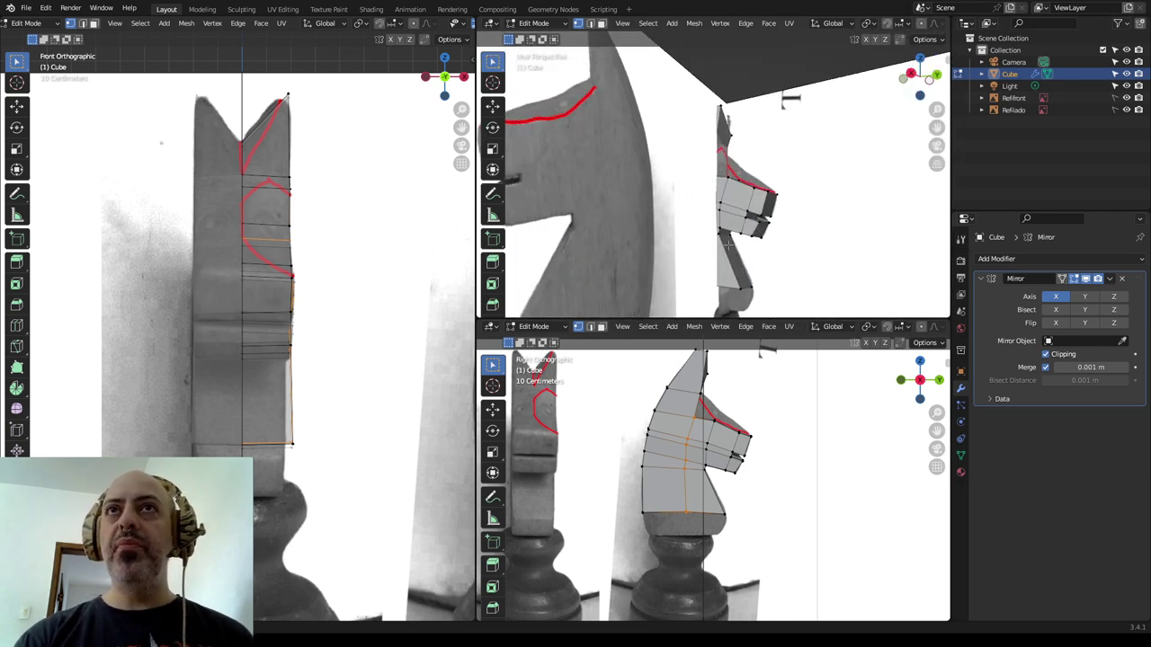
{"action": "scroll", "coordinate": [786, 223], "scroll_direction": "down", "scroll_amount": 2}
{"action": "scroll", "coordinate": [775, 225], "scroll_direction": "down", "scroll_amount": 2}
{"action": "key", "text": "Tab"}
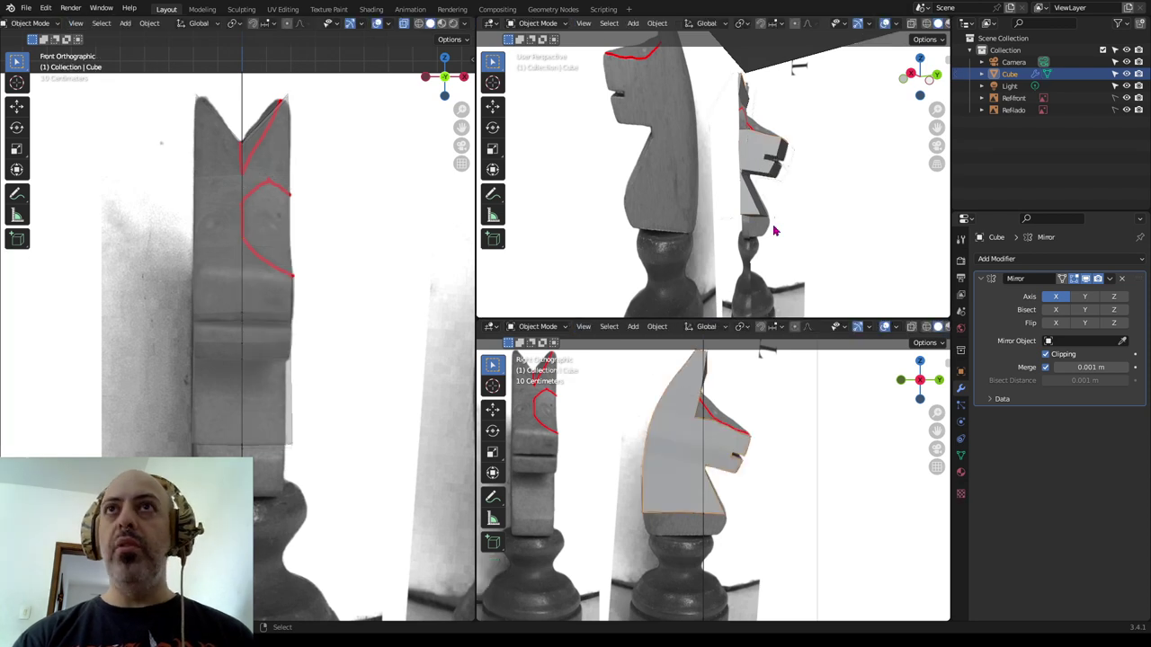
Step: Select the RefFront and RefLado reference images instead of the knight mesh
{"action": "left_click", "coordinate": [829, 216]}
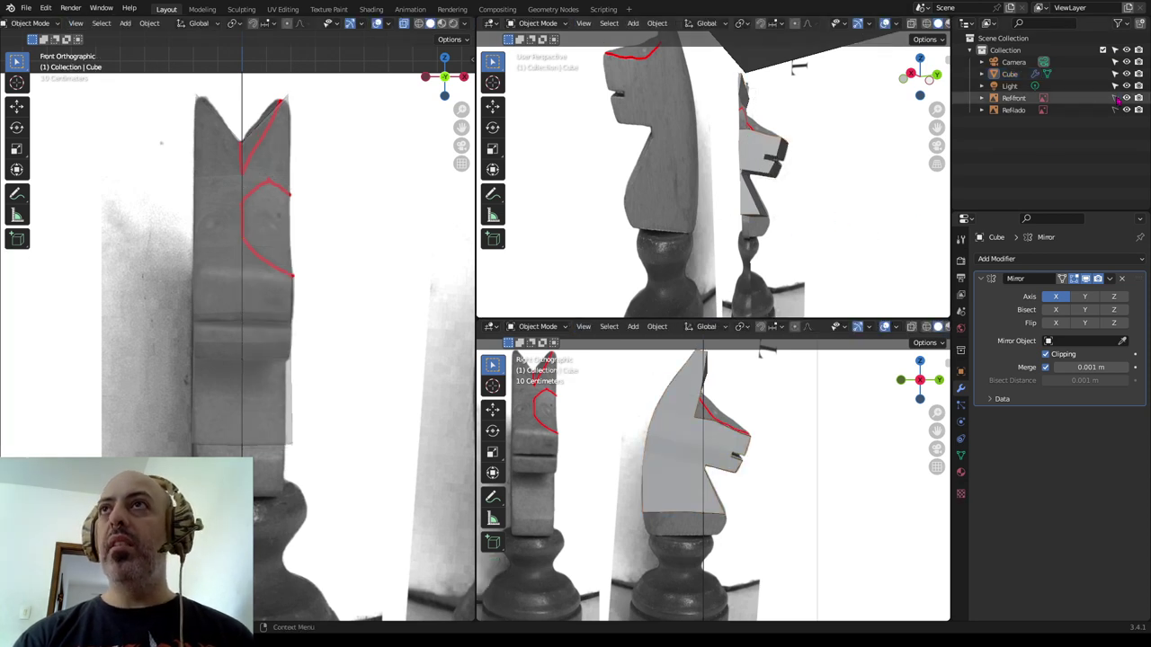
{"action": "left_click", "coordinate": [1014, 97]}
{"action": "left_click", "coordinate": [1013, 111], "text": "shift"}
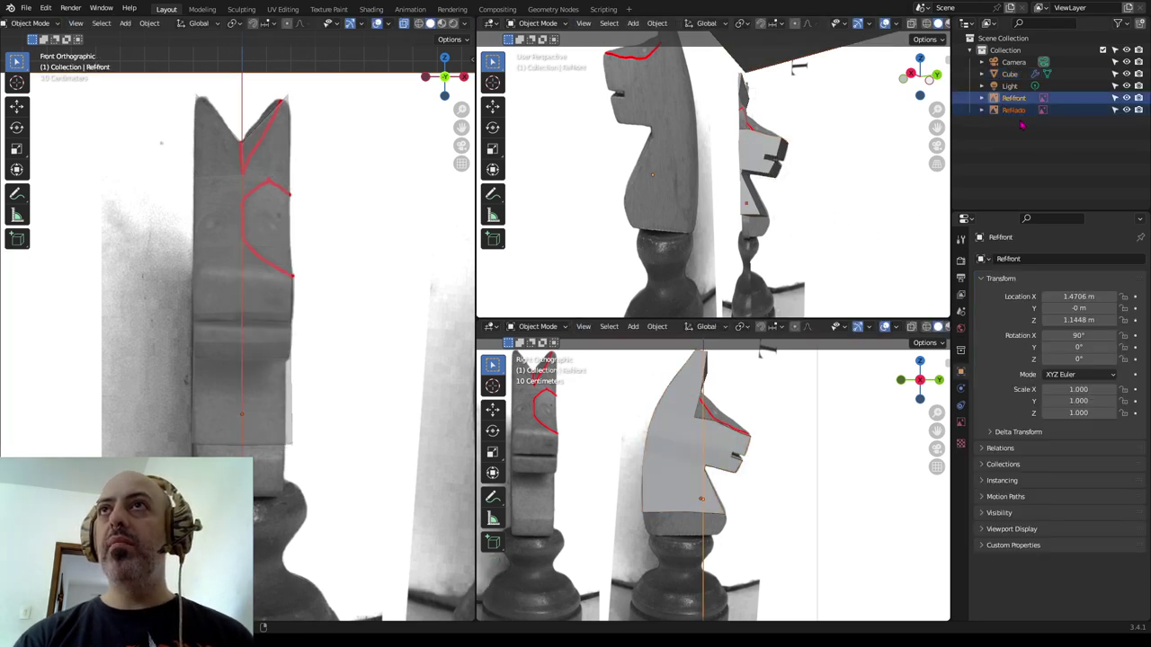
{"action": "left_click", "coordinate": [982, 513]}
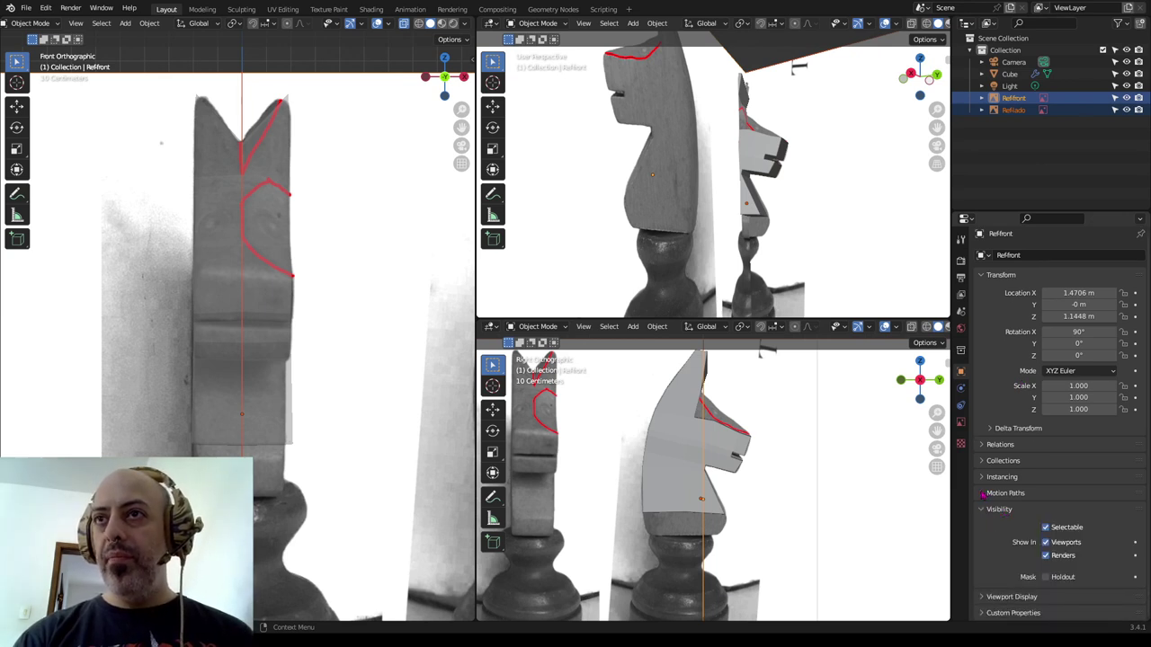
{"action": "left_click", "coordinate": [983, 511]}
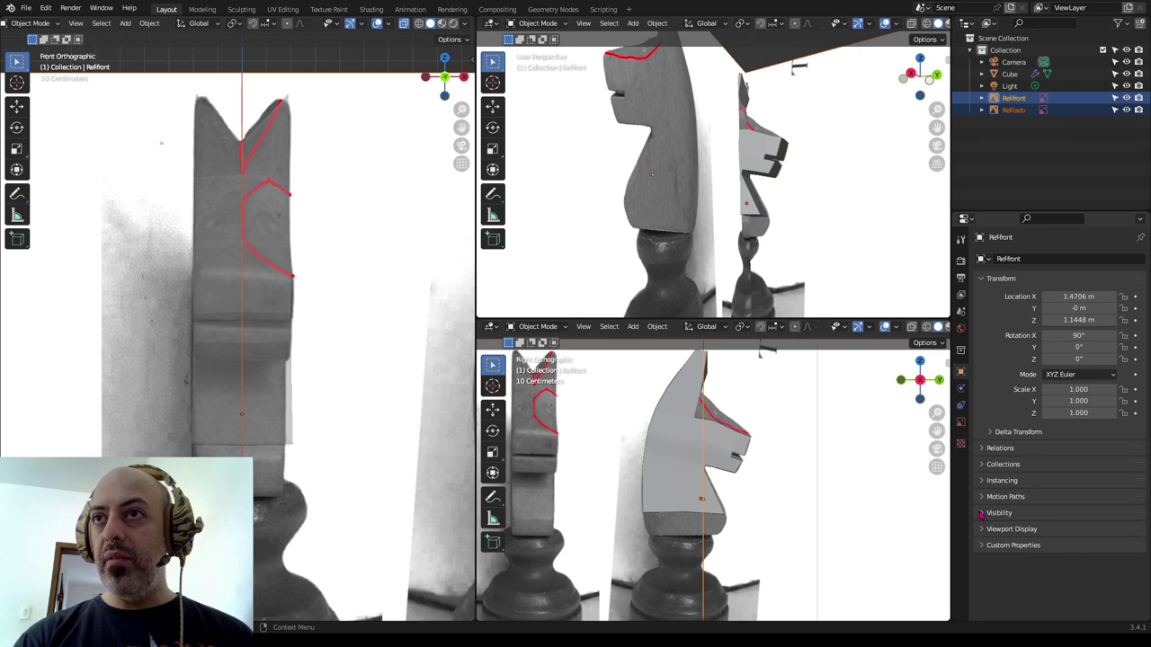
{"action": "left_click", "coordinate": [984, 530]}
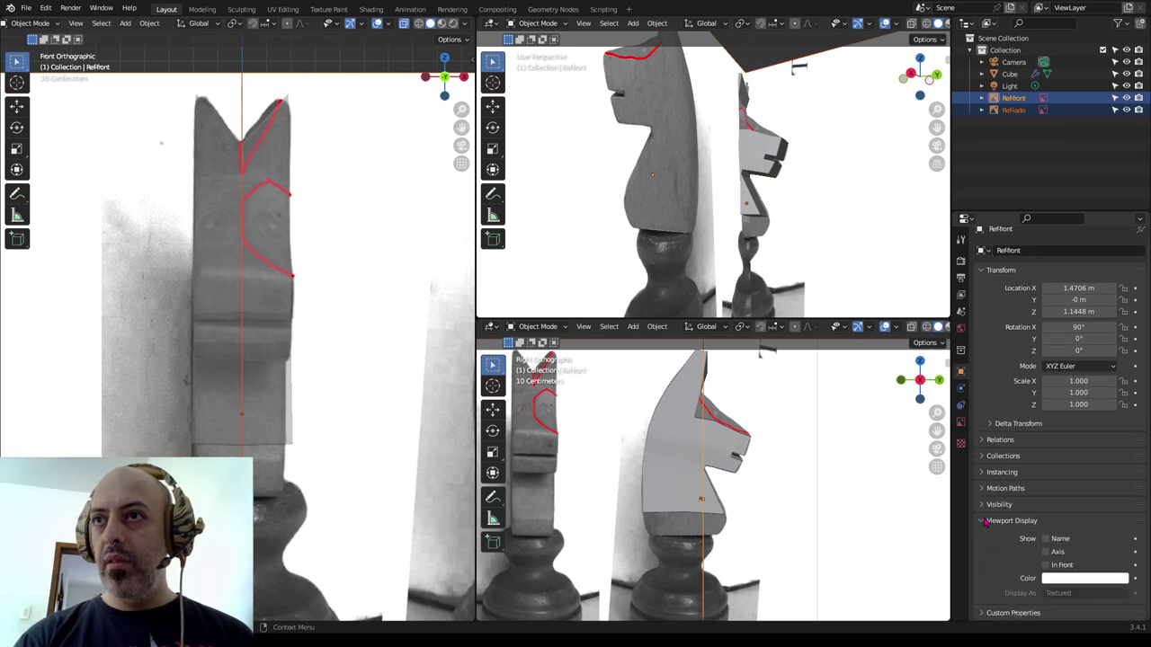
{"action": "left_click", "coordinate": [983, 521]}
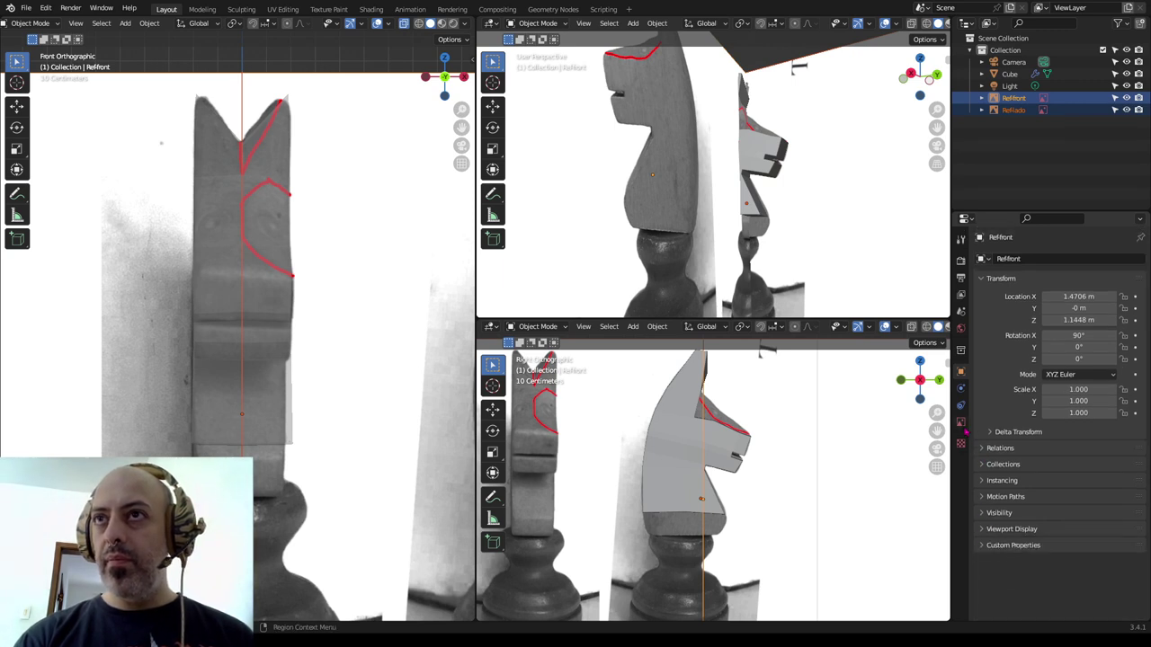
Step: Enable opacity on the reference images, set it to 0.5, and reselect the knight
{"action": "left_click", "coordinate": [961, 423]}
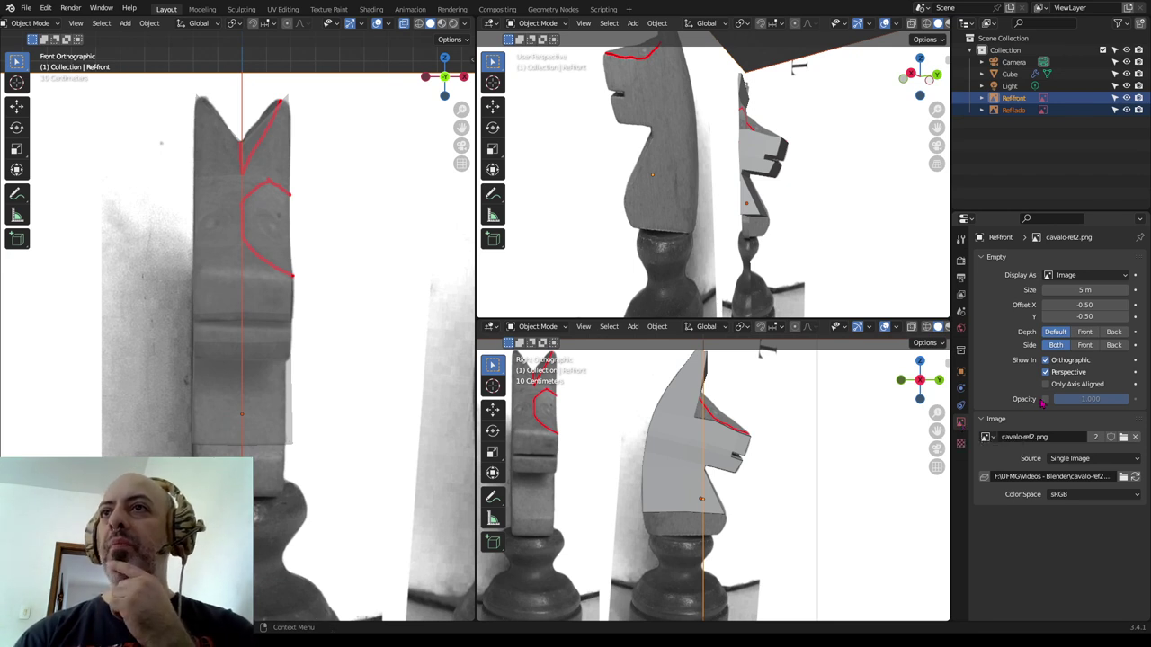
{"action": "left_click", "coordinate": [1044, 400]}
{"action": "left_click", "coordinate": [1065, 399]}
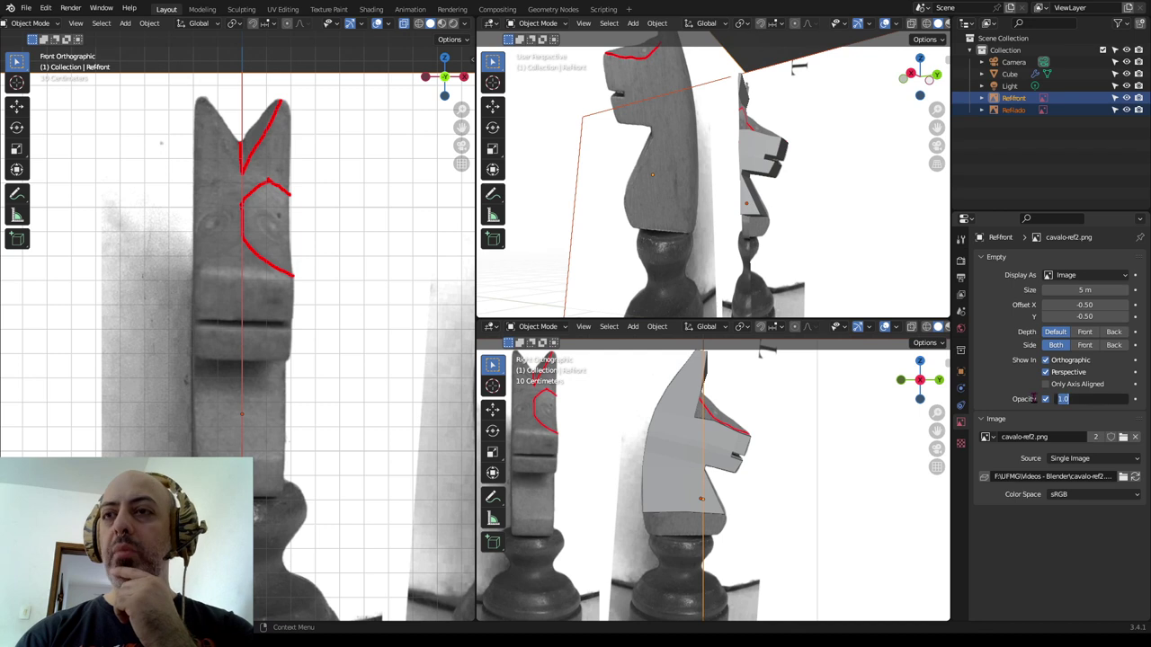
{"action": "type", "text": "0.5"}
{"action": "key", "text": "Return"}
{"action": "mouse_move", "coordinate": [719, 216]}
{"action": "middle_mouse_down"}
{"action": "mouse_move", "coordinate": [749, 226]}
{"action": "mouse_move", "coordinate": [702, 212]}
{"action": "mouse_move", "coordinate": [694, 237]}
{"action": "mouse_move", "coordinate": [700, 184]}
{"action": "middle_mouse_up"}
{"action": "left_click", "coordinate": [730, 177]}
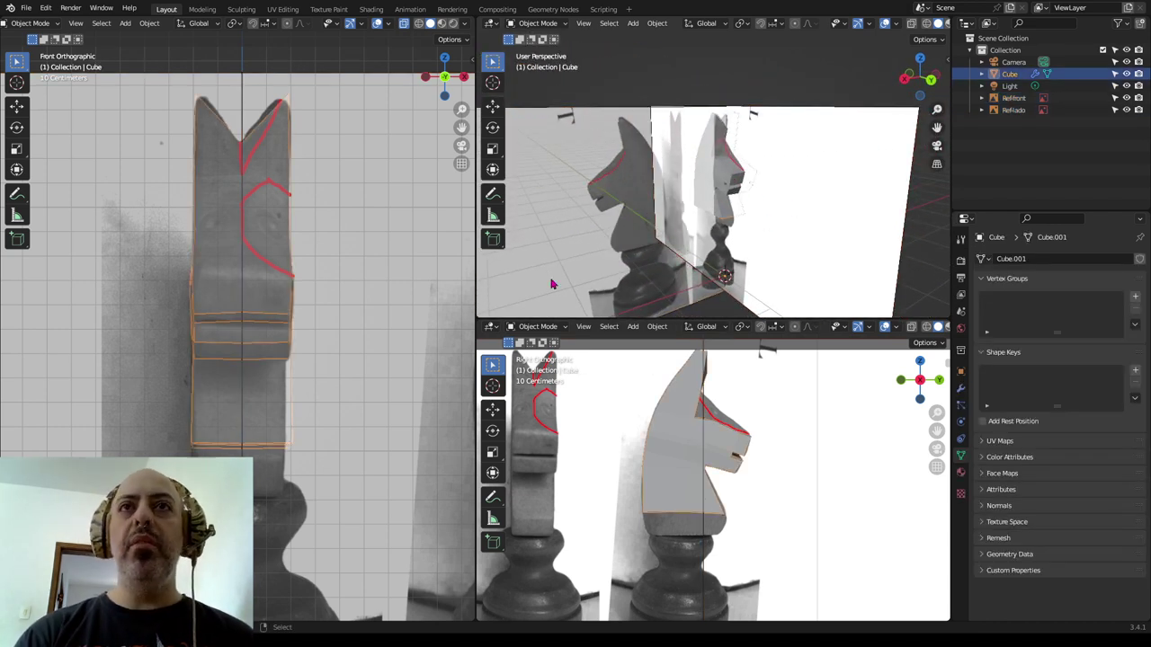
Step: Briefly hide and re-show both reference images, then put the knight mesh into Edit Mode
{"action": "scroll", "coordinate": [345, 335], "scroll_direction": "down", "scroll_amount": 5}
{"action": "scroll", "coordinate": [343, 333], "scroll_direction": "up", "scroll_amount": 1}
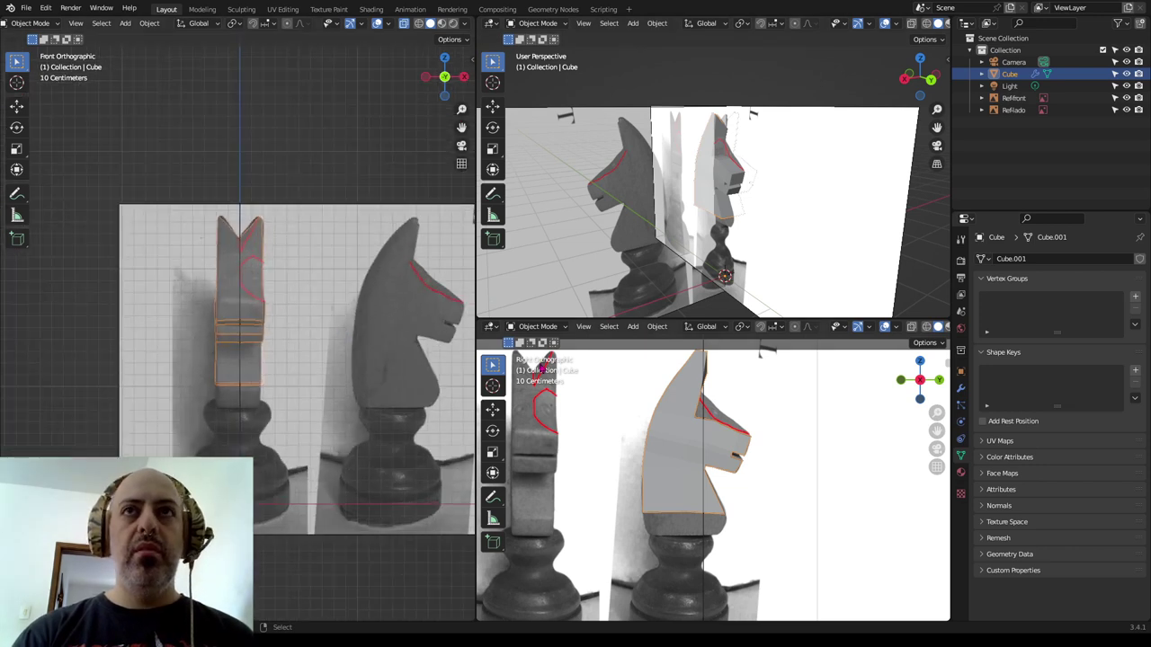
{"action": "middle_click_drag", "start_coordinate": [751, 199], "coordinate": [765, 226]}
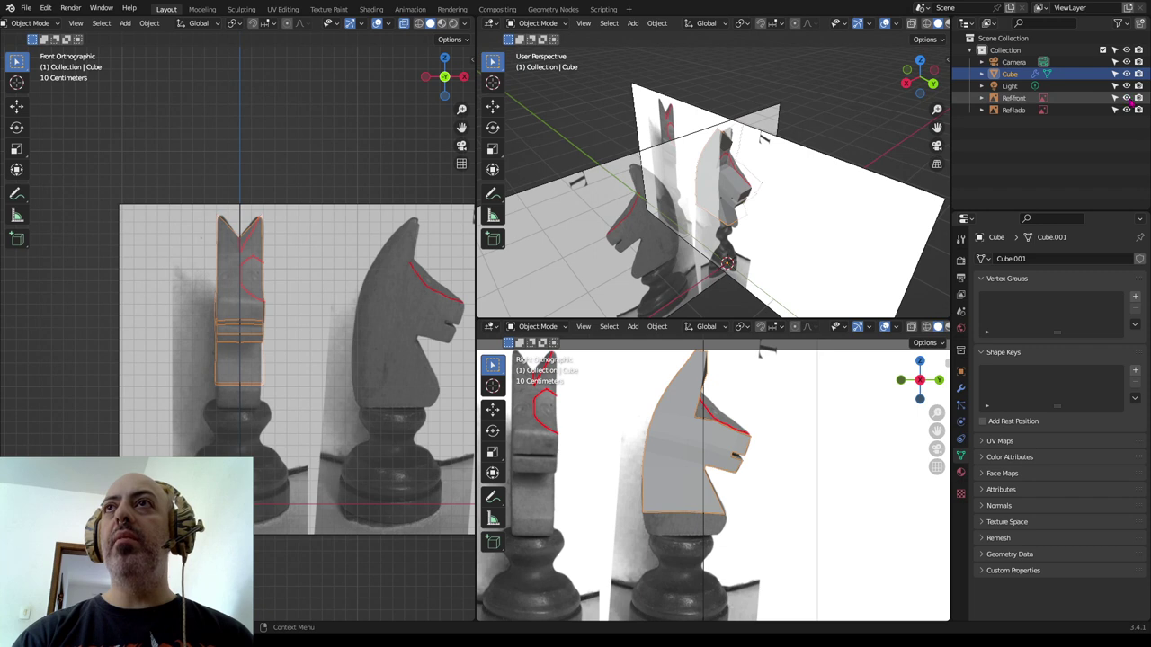
{"action": "left_click_drag", "start_coordinate": [1127, 97], "coordinate": [1127, 110]}
{"action": "middle_click_drag", "start_coordinate": [737, 189], "coordinate": [652, 191]}
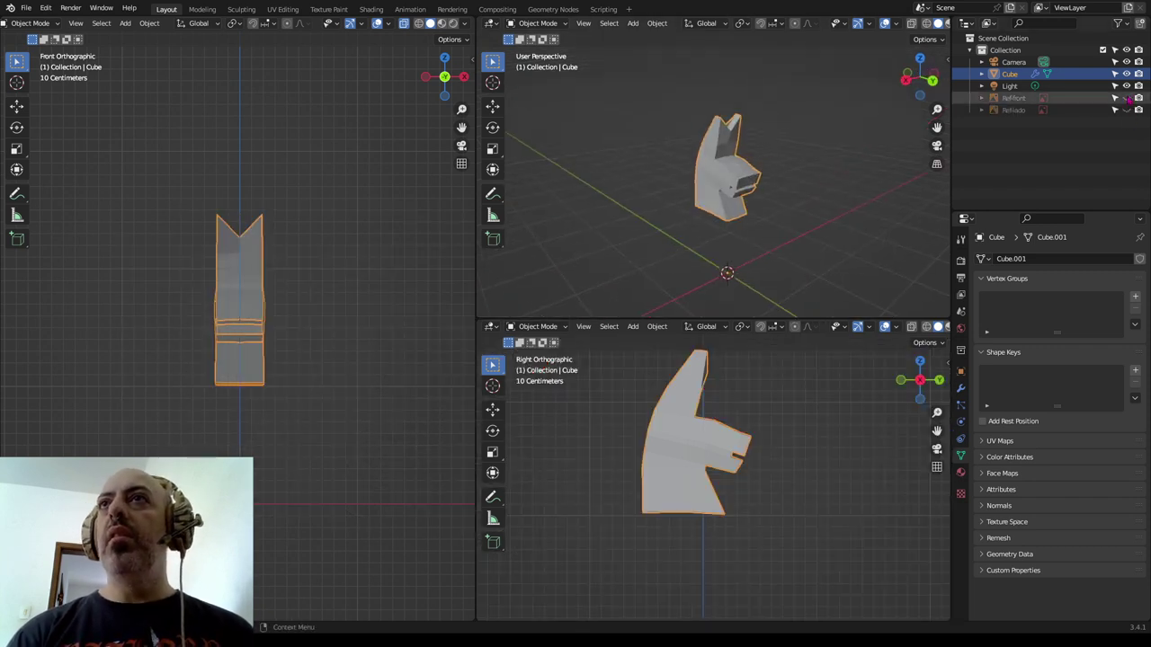
{"action": "left_click_drag", "start_coordinate": [1127, 97], "coordinate": [1126, 110]}
{"action": "key", "text": "Tab"}
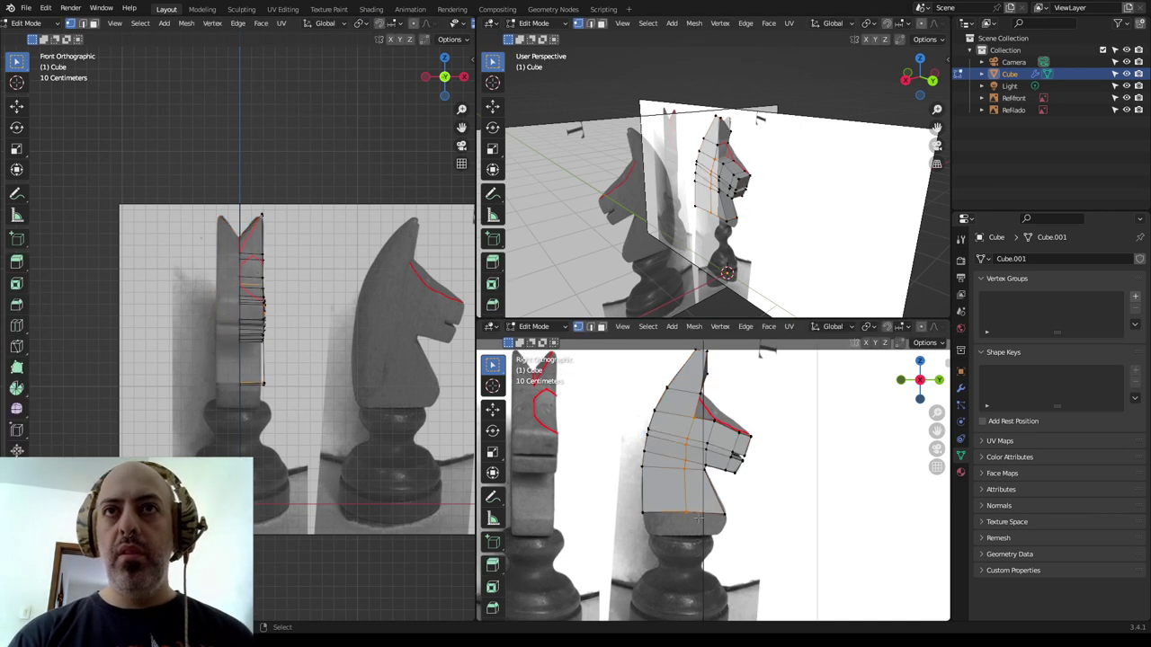
Step: Extrude the bottom edge loop into another ring and raise it into place
{"action": "left_click", "coordinate": [735, 528], "text": "alt"}
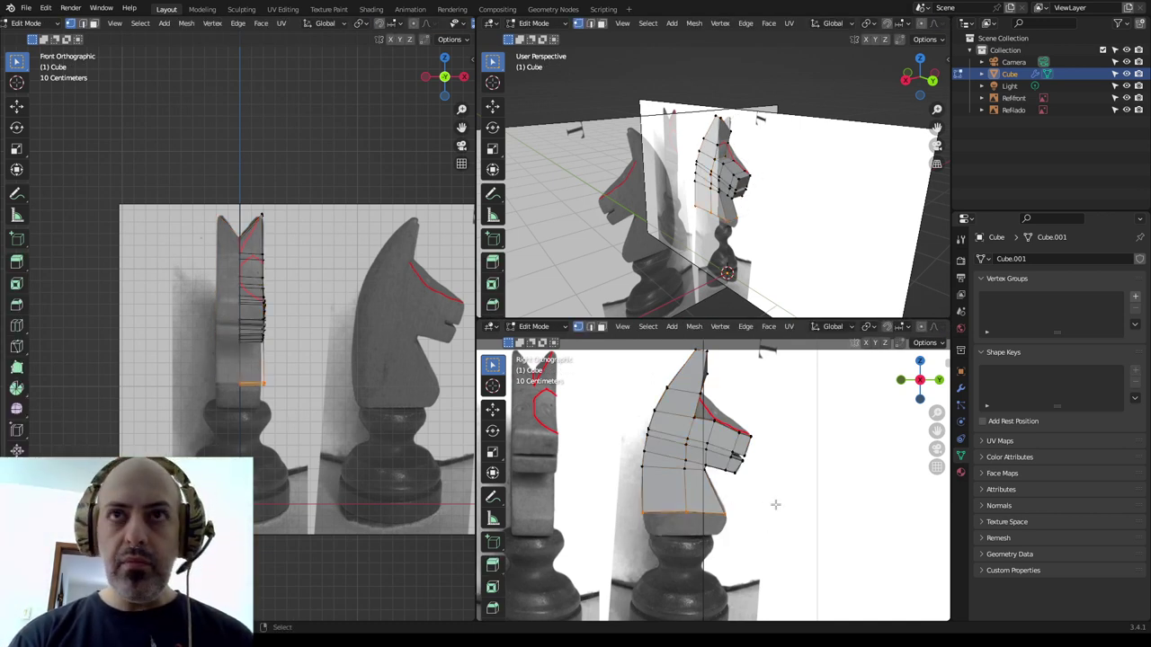
{"action": "key", "text": "e"}
{"action": "left_click", "coordinate": [778, 528]}
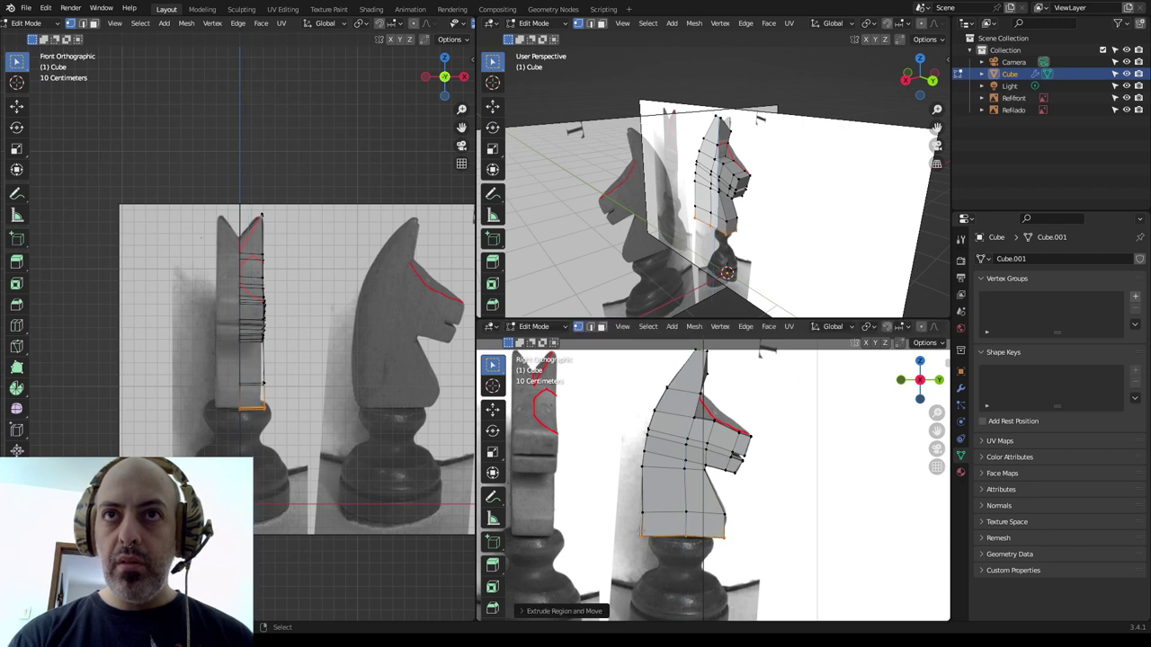
{"action": "key", "text": "g"}
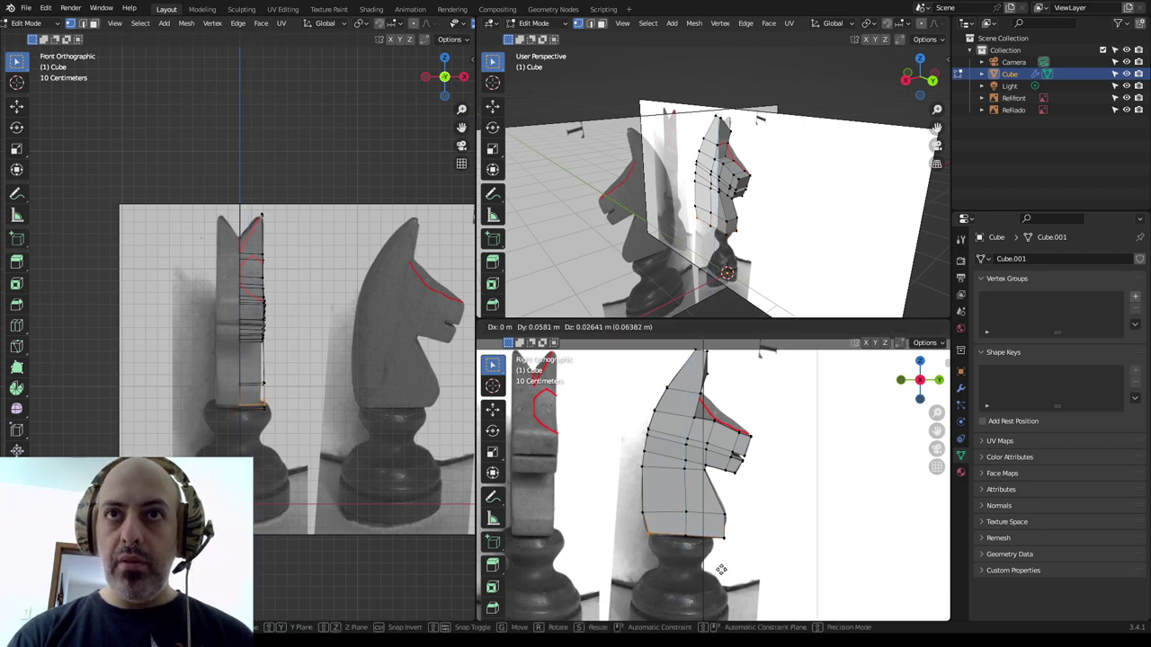
{"action": "left_click", "coordinate": [719, 562]}
{"action": "key", "text": "g"}
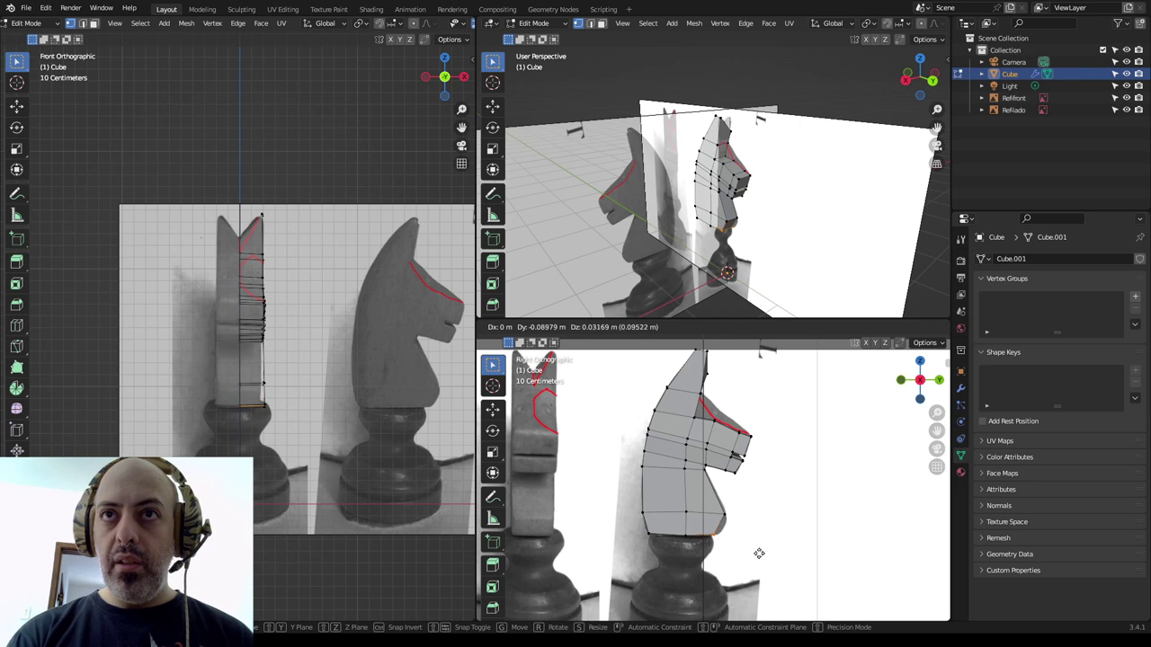
{"action": "left_click", "coordinate": [761, 553]}
Step: Shift the lower neck edge loop sideways to follow the front reference outline
{"action": "scroll", "coordinate": [273, 424], "scroll_direction": "up", "scroll_amount": 3}
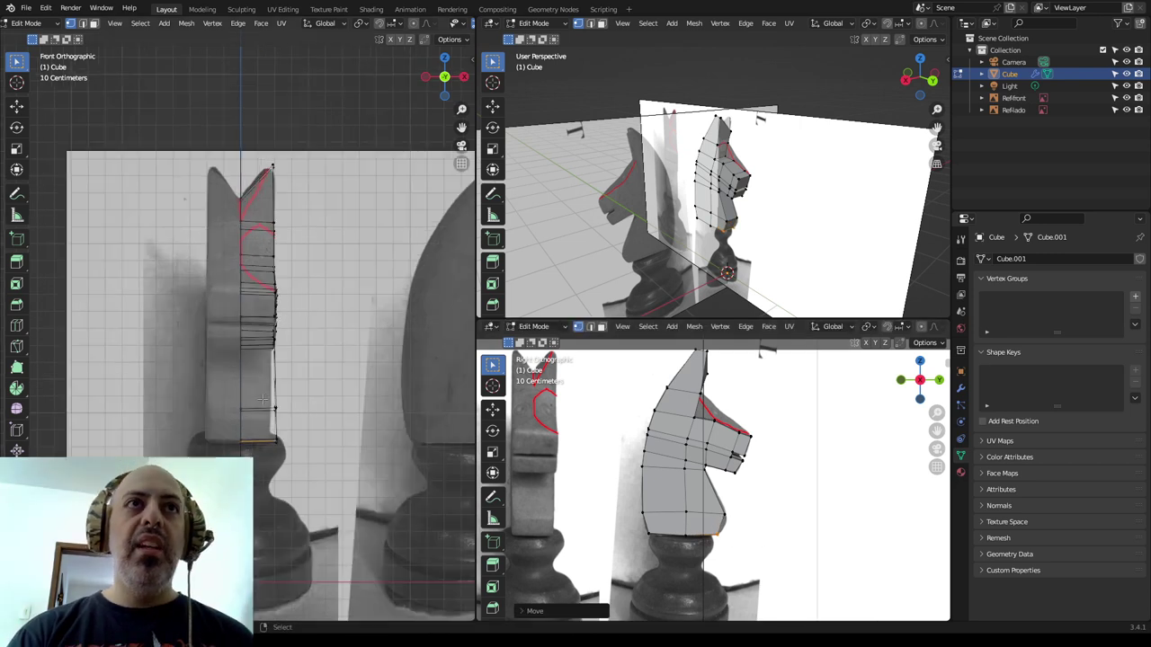
{"action": "scroll", "coordinate": [273, 424], "scroll_direction": "up", "scroll_amount": 2}
{"action": "left_click", "coordinate": [295, 449], "text": "alt"}
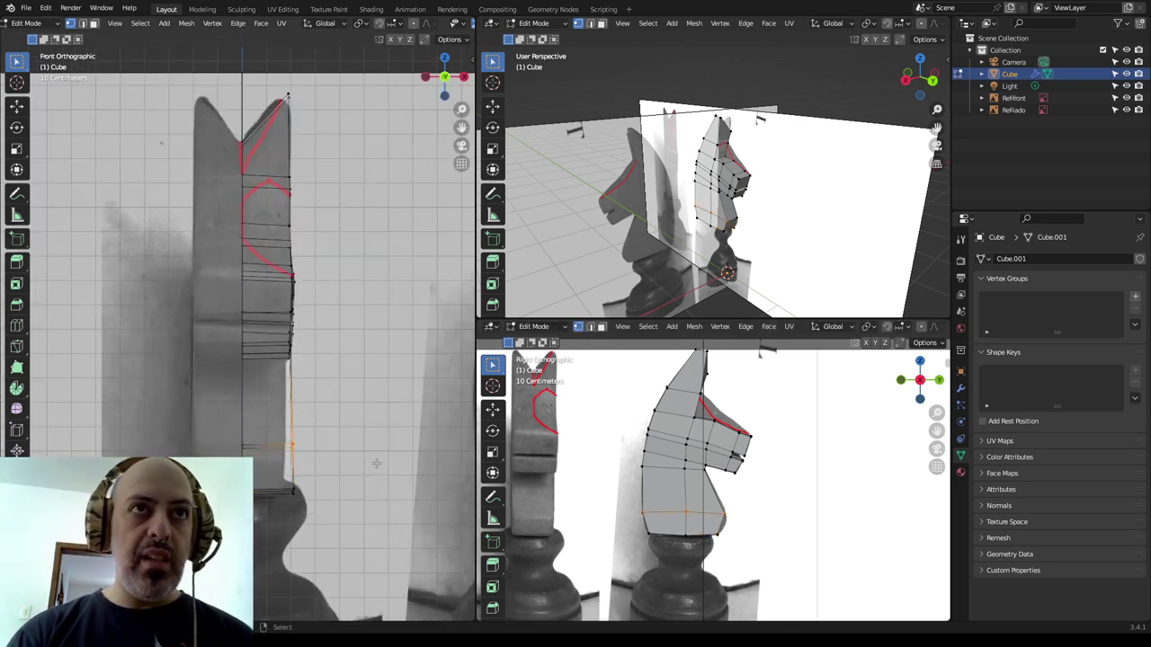
{"action": "key", "text": "g"}
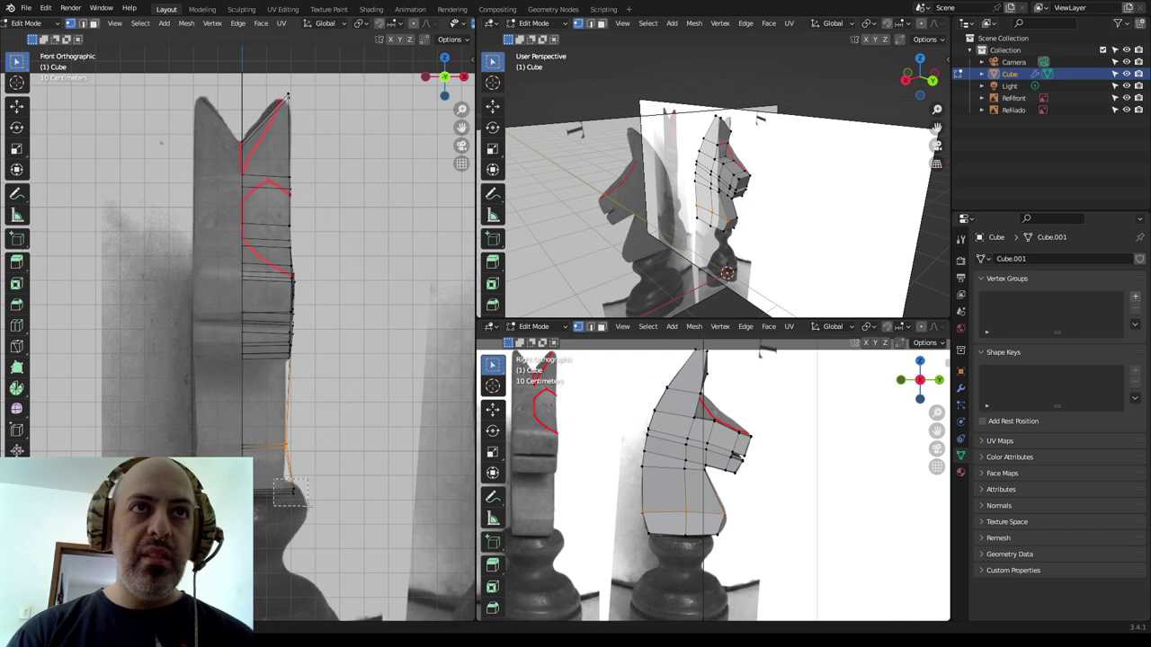
{"action": "left_click", "coordinate": [339, 505]}
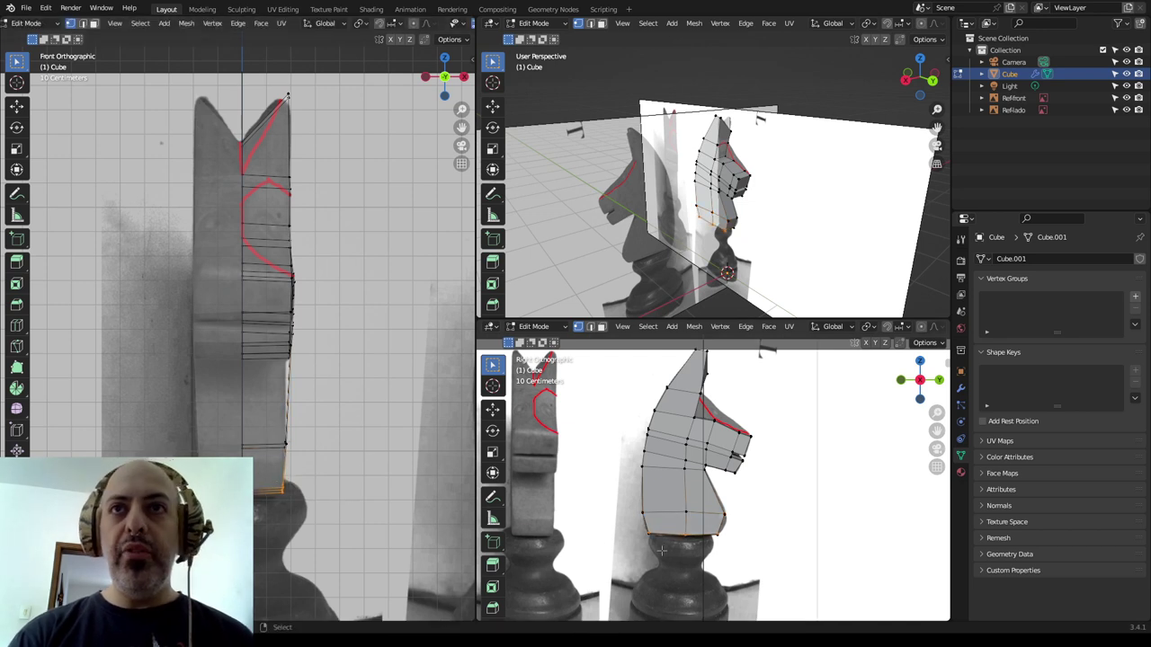
{"action": "scroll", "coordinate": [748, 544], "scroll_direction": "up", "scroll_amount": 2}
Step: In front view, move a lower neck edge loop to fit the reference
{"action": "middle_click_drag", "start_coordinate": [748, 544], "coordinate": [700, 503], "text": "shift"}
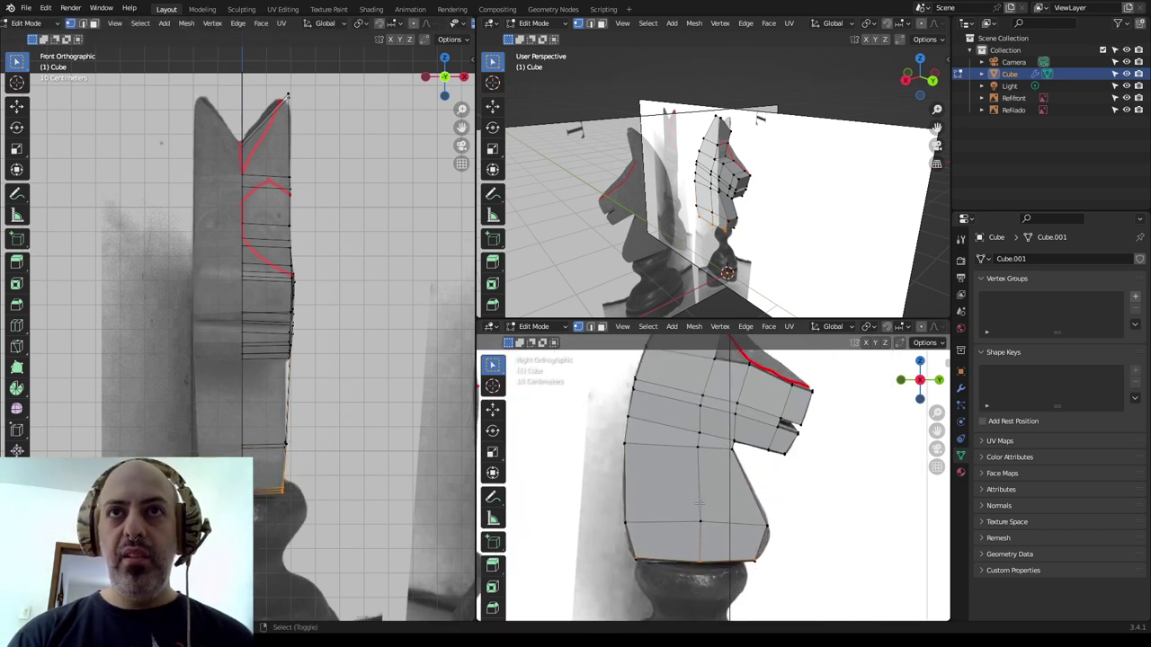
{"action": "key", "text": "KP_3"}
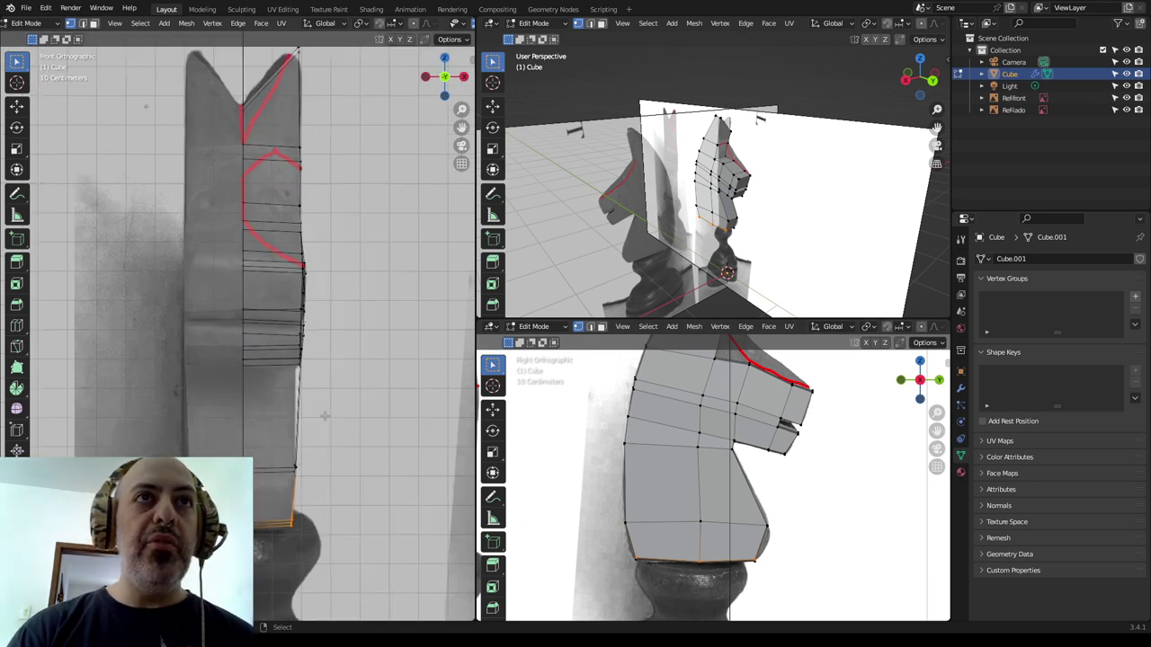
{"action": "key", "text": "KP_1"}
{"action": "scroll", "coordinate": [336, 435], "scroll_direction": "up", "scroll_amount": 1}
{"action": "left_click_drag", "start_coordinate": [294, 442], "coordinate": [341, 481]}
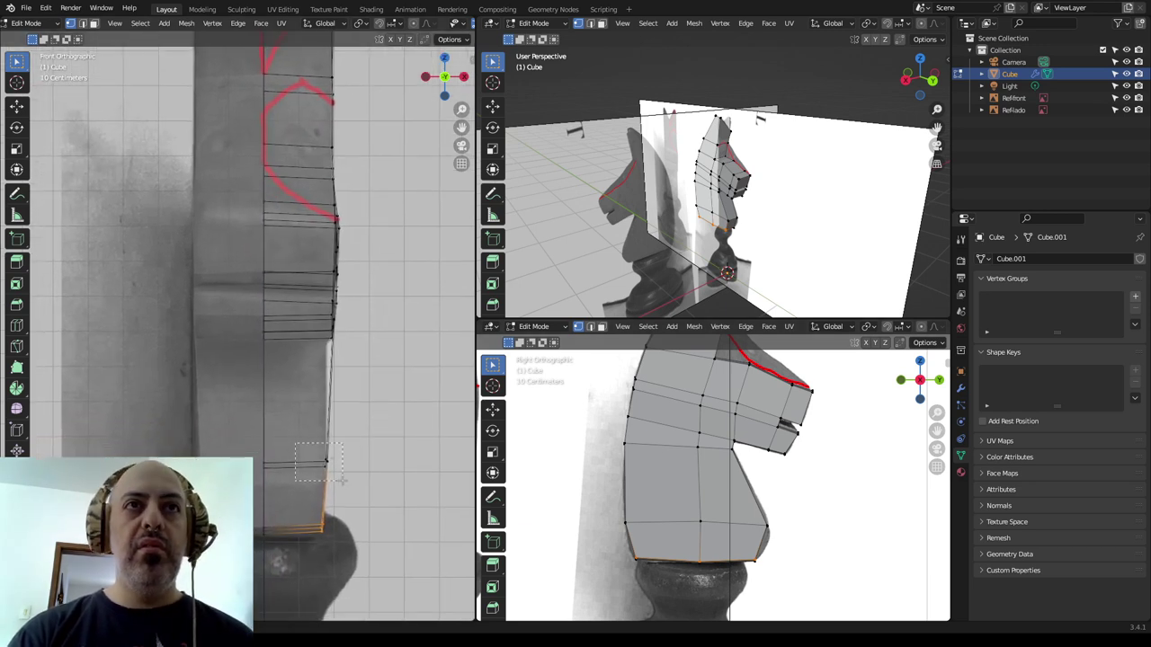
{"action": "key", "text": "g"}
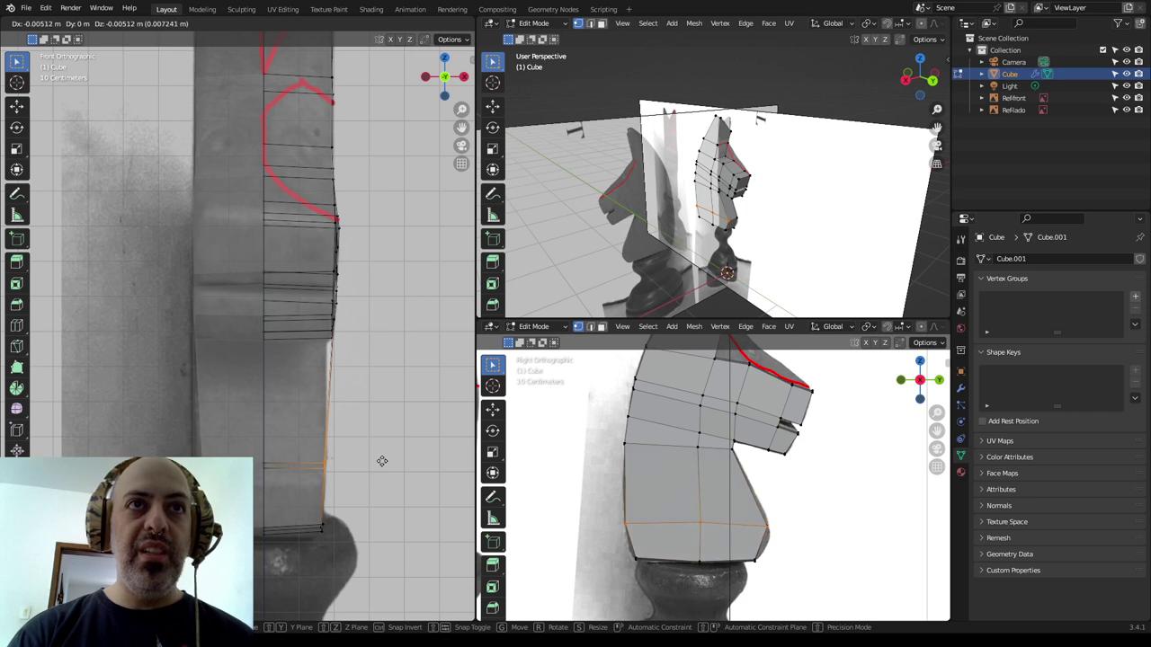
{"action": "left_click", "coordinate": [382, 461]}
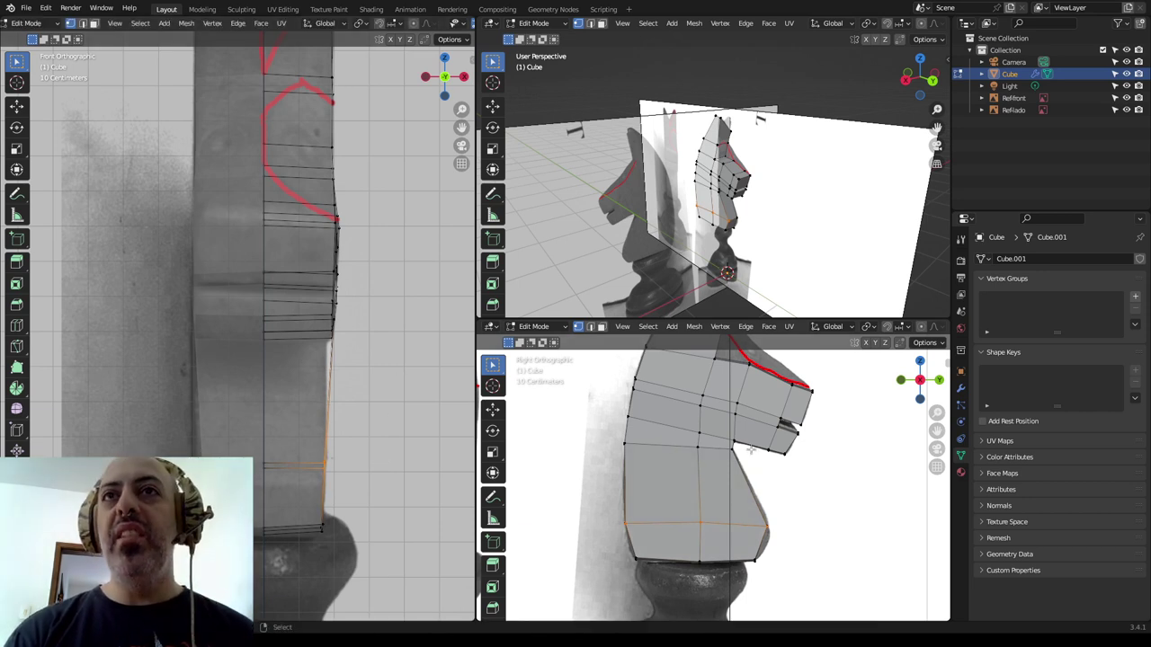
{"action": "mouse_move", "coordinate": [760, 278]}
{"action": "middle_mouse_down"}
{"action": "mouse_move", "coordinate": [771, 282]}
{"action": "mouse_move", "coordinate": [778, 214]}
{"action": "mouse_move", "coordinate": [780, 232]}
{"action": "mouse_move", "coordinate": [807, 223]}
{"action": "mouse_move", "coordinate": [828, 235]}
{"action": "middle_mouse_up"}
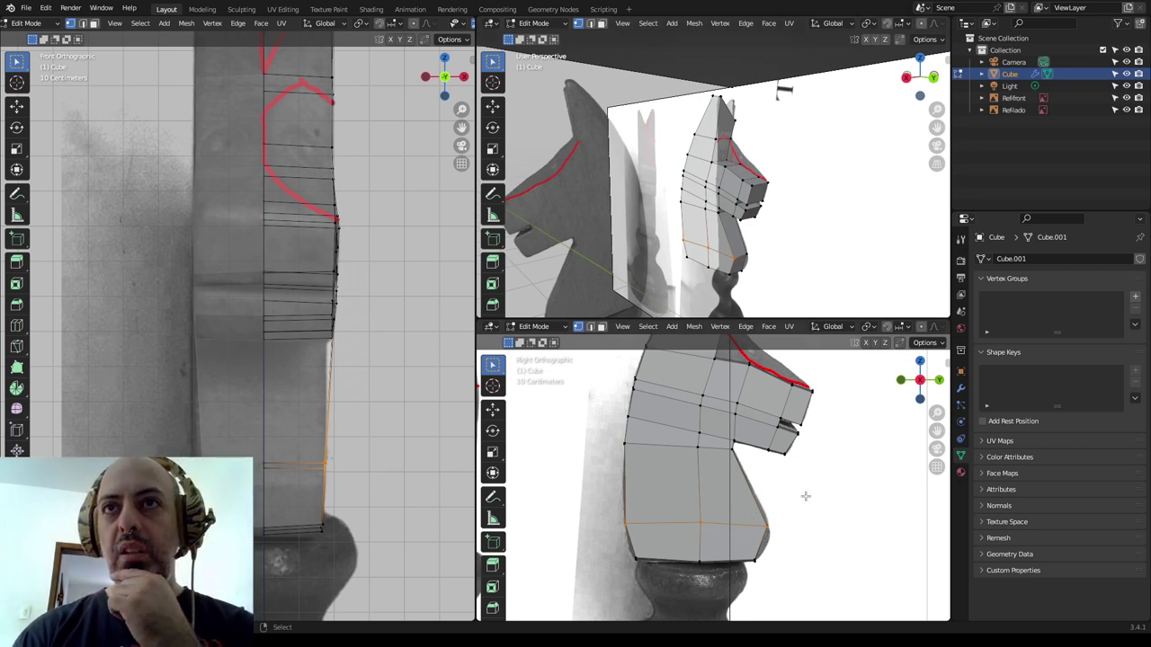
Step: Move the bottom edge loop repeatedly to flatten the base against the pedestal
{"action": "left_click", "coordinate": [781, 554]}
{"action": "left_click", "coordinate": [757, 482], "text": "shift"}
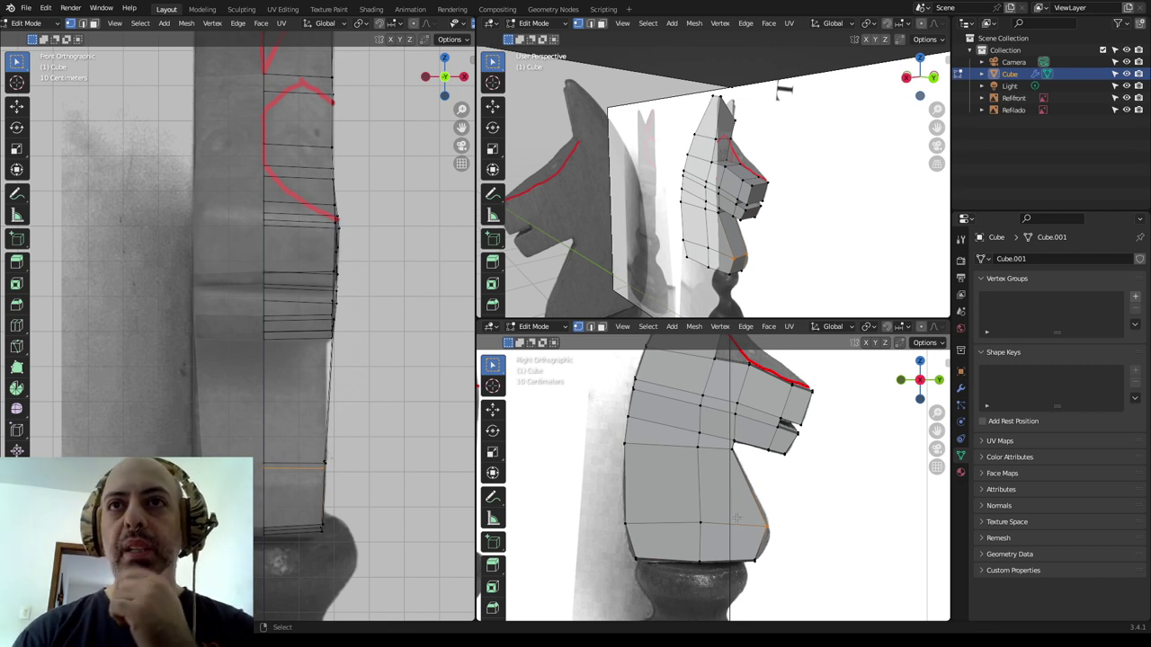
{"action": "left_click", "coordinate": [773, 568], "text": "alt"}
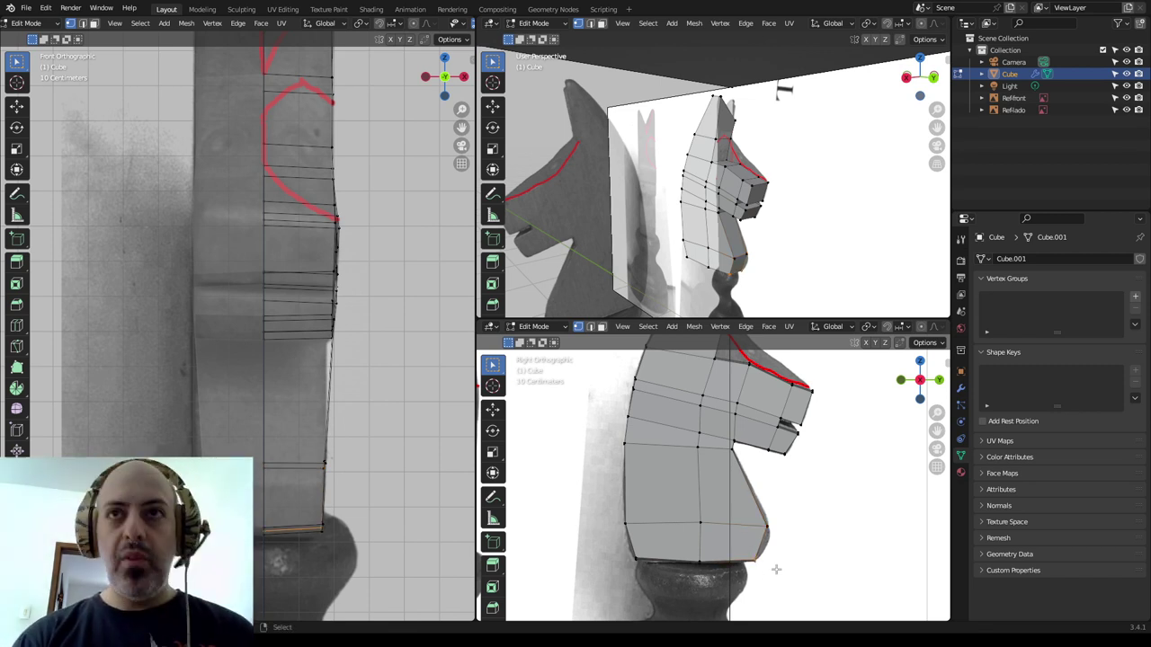
{"action": "key", "text": "g"}
{"action": "left_click", "coordinate": [771, 565]}
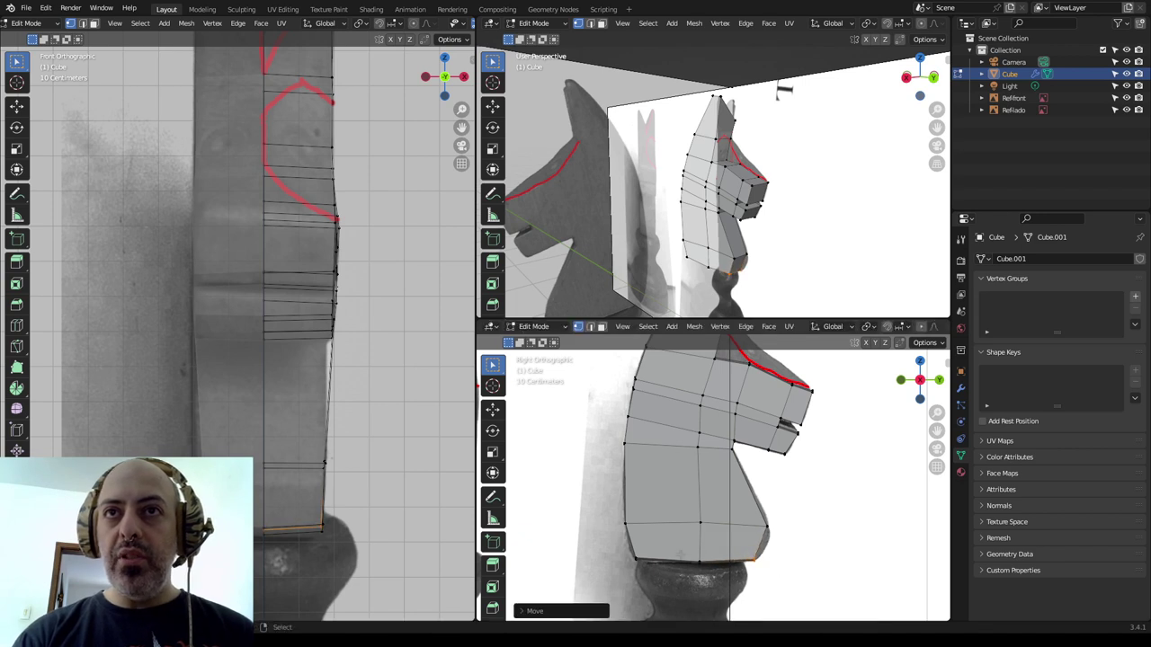
{"action": "key", "text": "g"}
{"action": "left_click", "coordinate": [739, 579]}
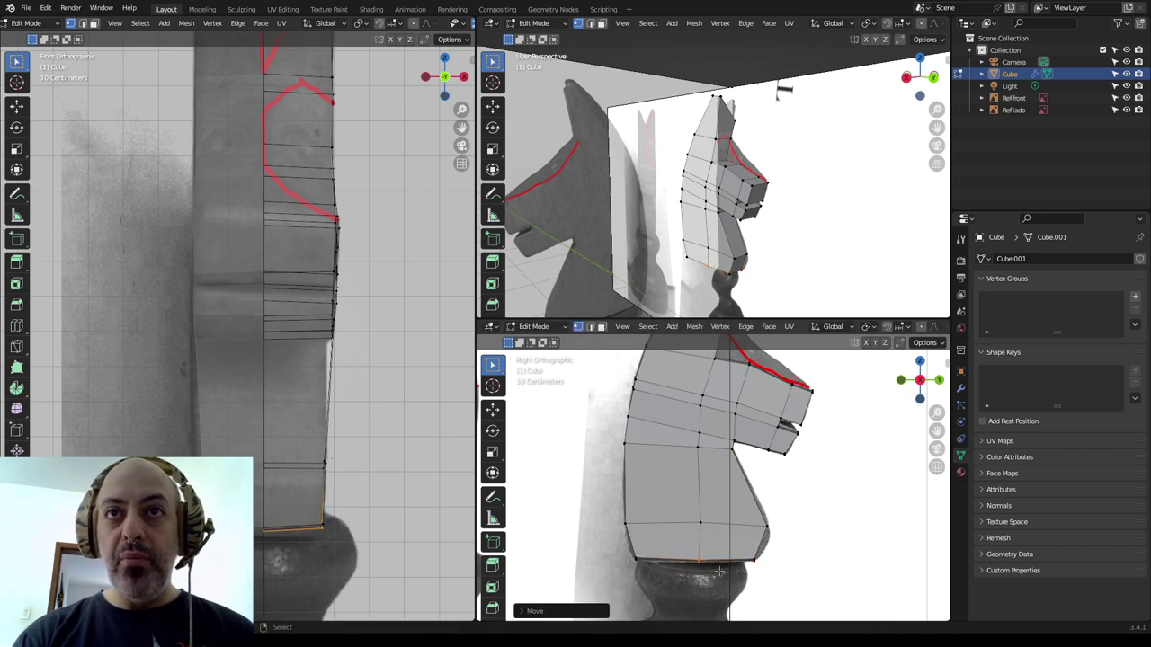
{"action": "key", "text": "g"}
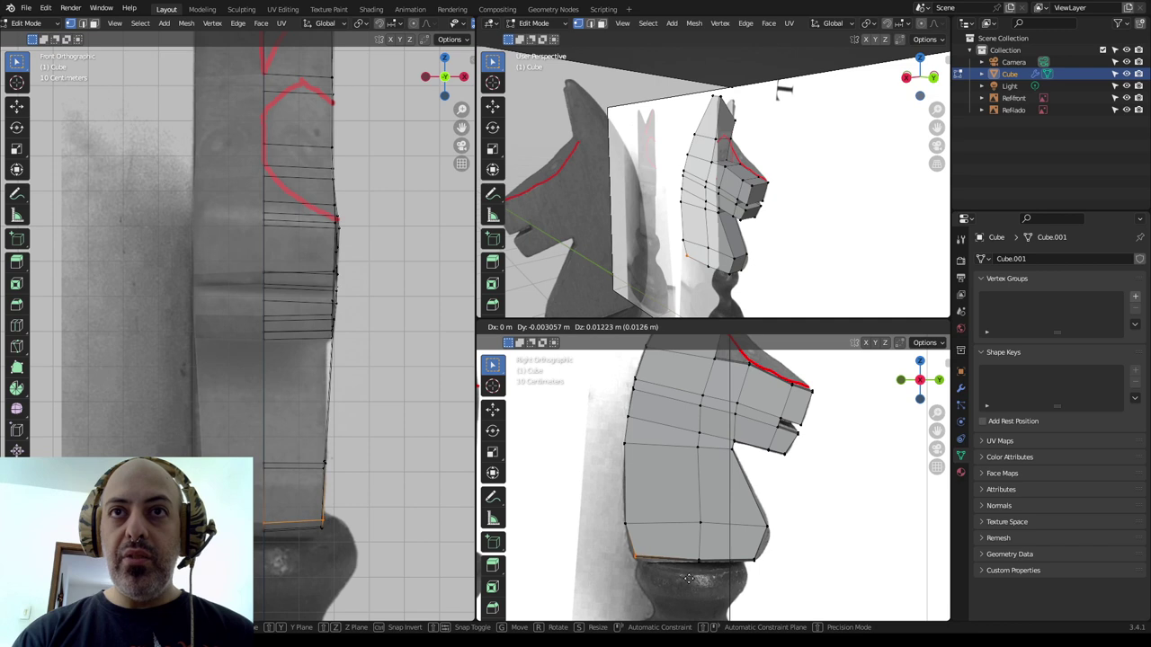
{"action": "left_click", "coordinate": [688, 580]}
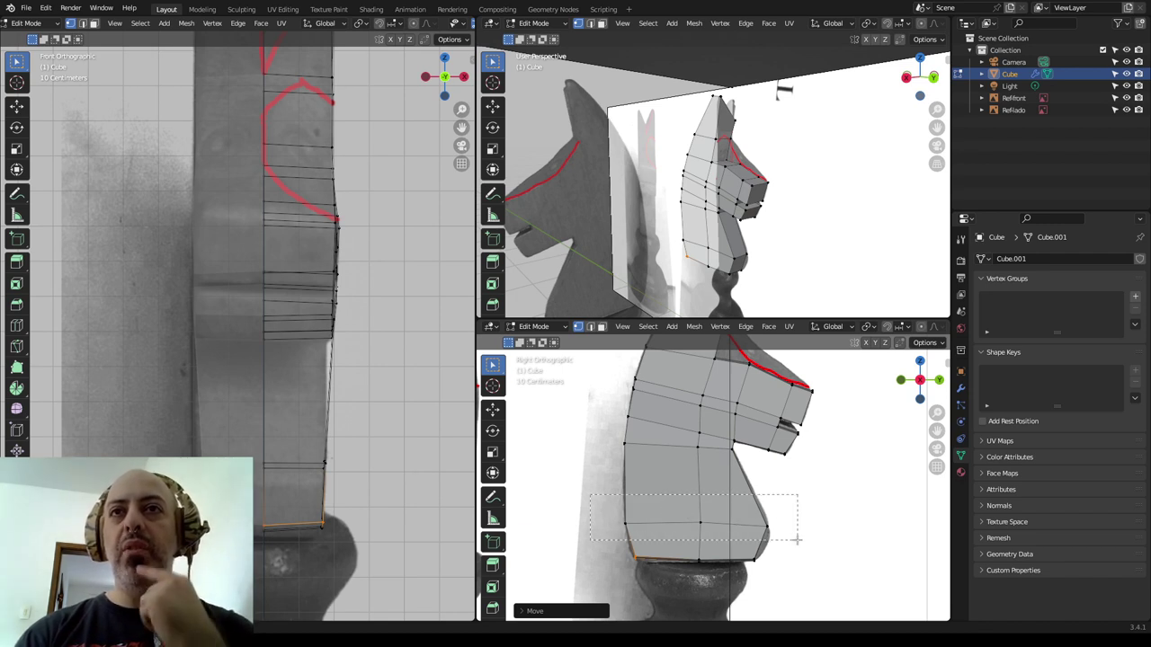
Step: Box-select the bottom band of faces at the base of the mesh
{"action": "left_click", "coordinate": [762, 532], "text": "alt"}
{"action": "left_click_drag", "start_coordinate": [610, 587], "coordinate": [805, 531]}
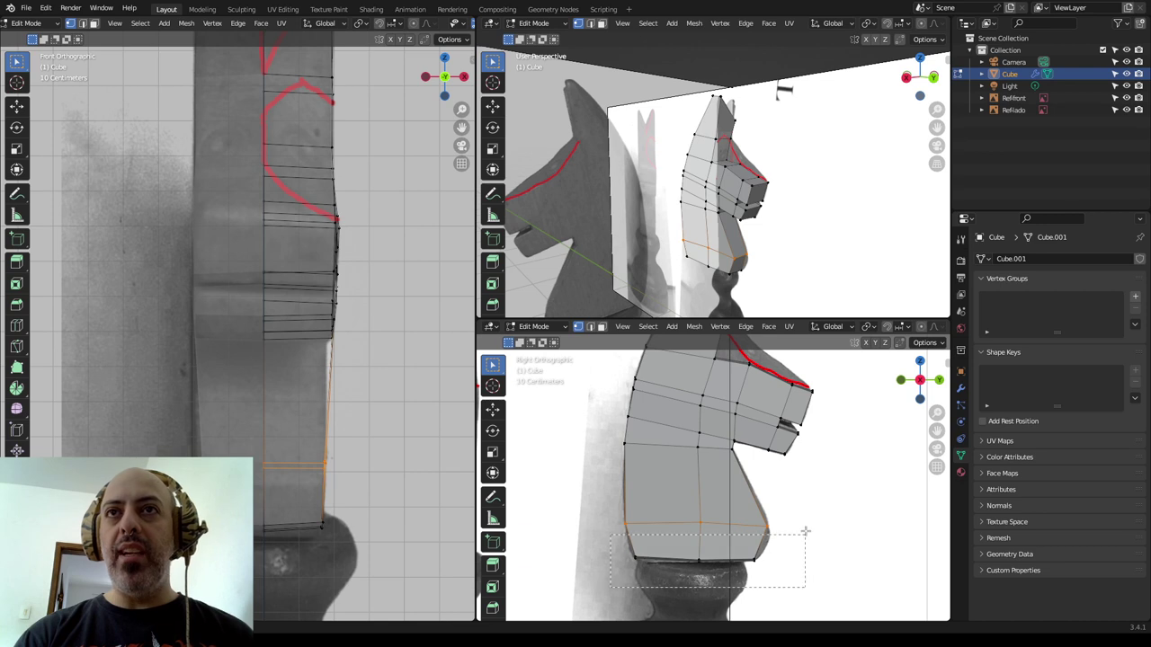
{"action": "mouse_move", "coordinate": [802, 459]}
{"action": "left_mouse_down"}
{"action": "mouse_move", "coordinate": [659, 457]}
{"action": "mouse_move", "coordinate": [593, 442]}
{"action": "left_mouse_up"}
{"action": "scroll", "coordinate": [393, 417], "scroll_direction": "down", "scroll_amount": 2}
{"action": "mouse_move", "coordinate": [719, 477]}
{"action": "middle_mouse_down"}
{"action": "mouse_move", "coordinate": [507, 466]}
{"action": "mouse_move", "coordinate": [634, 484]}
{"action": "middle_mouse_up"}
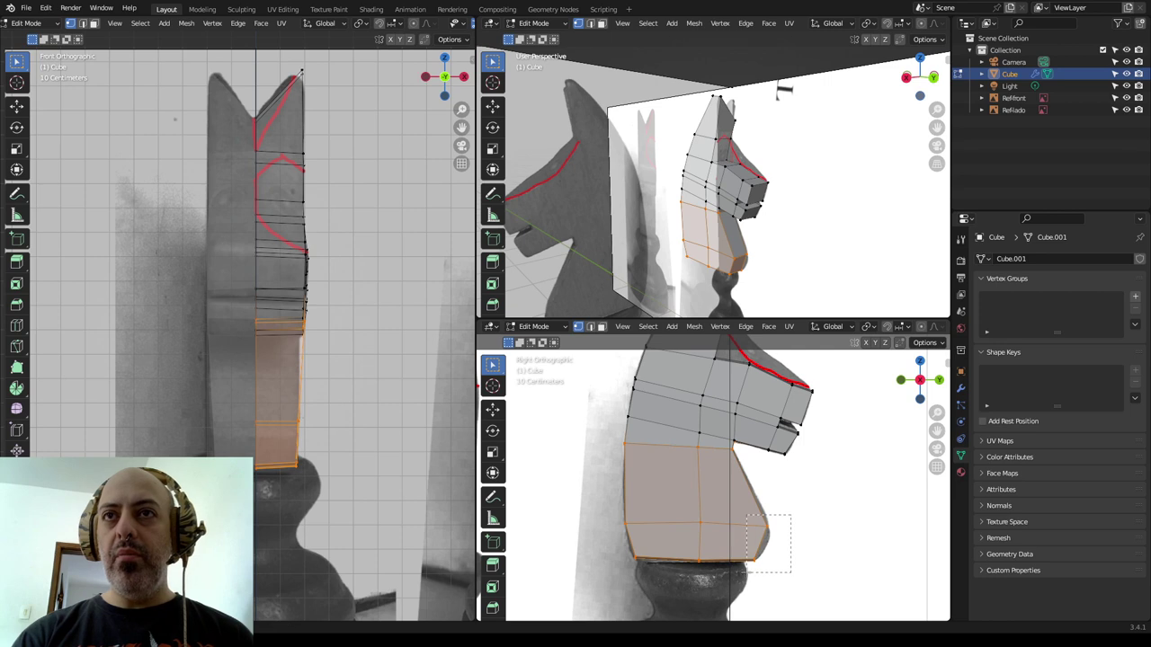
{"action": "left_click_drag", "start_coordinate": [778, 518], "coordinate": [746, 561]}
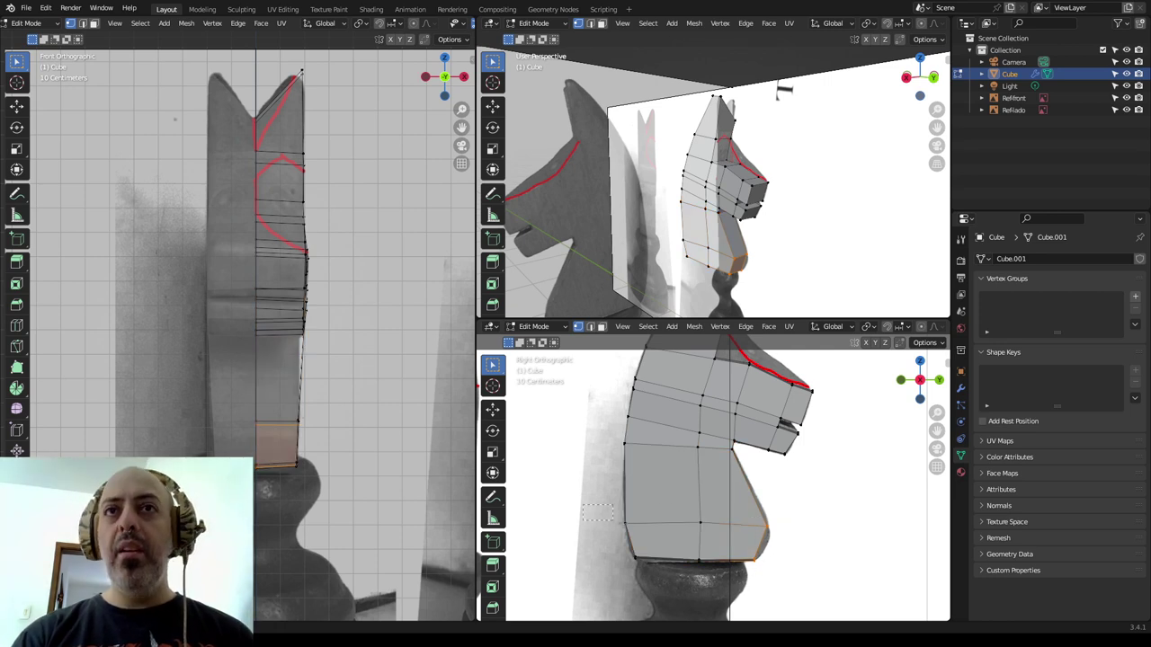
{"action": "left_click_drag", "start_coordinate": [620, 575], "coordinate": [765, 533]}
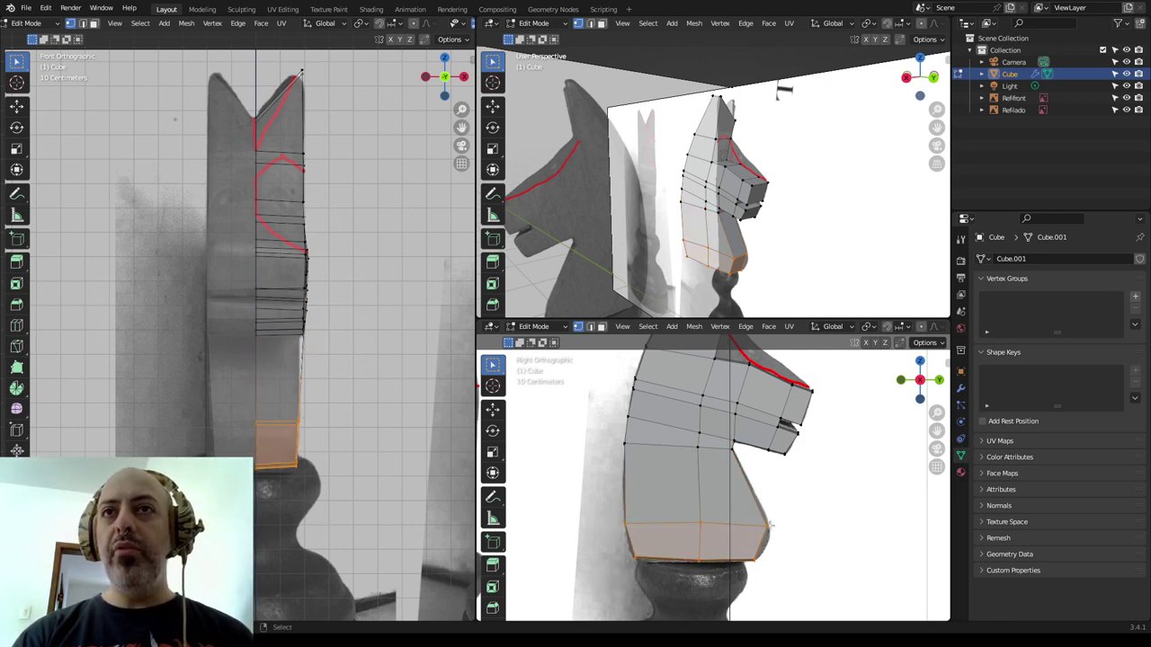
Step: Add a loop cut across the bottom faces and move it to fit the outline
{"action": "key", "text": "ctrl+r"}
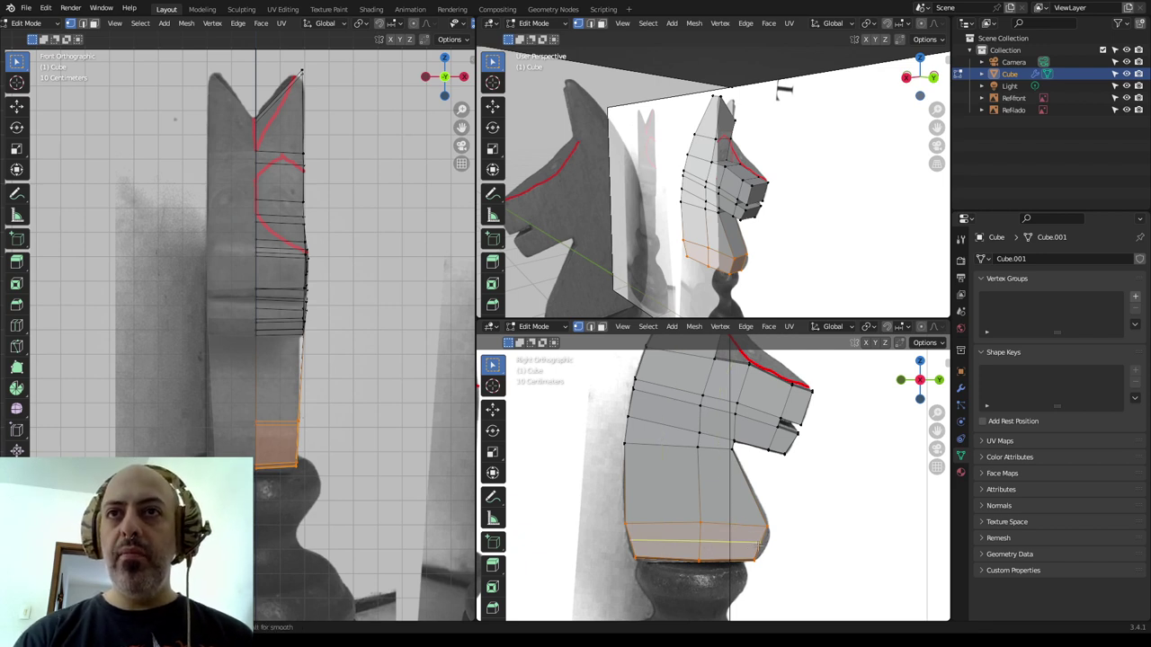
{"action": "left_click", "coordinate": [759, 546]}
{"action": "right_click", "coordinate": [755, 546]}
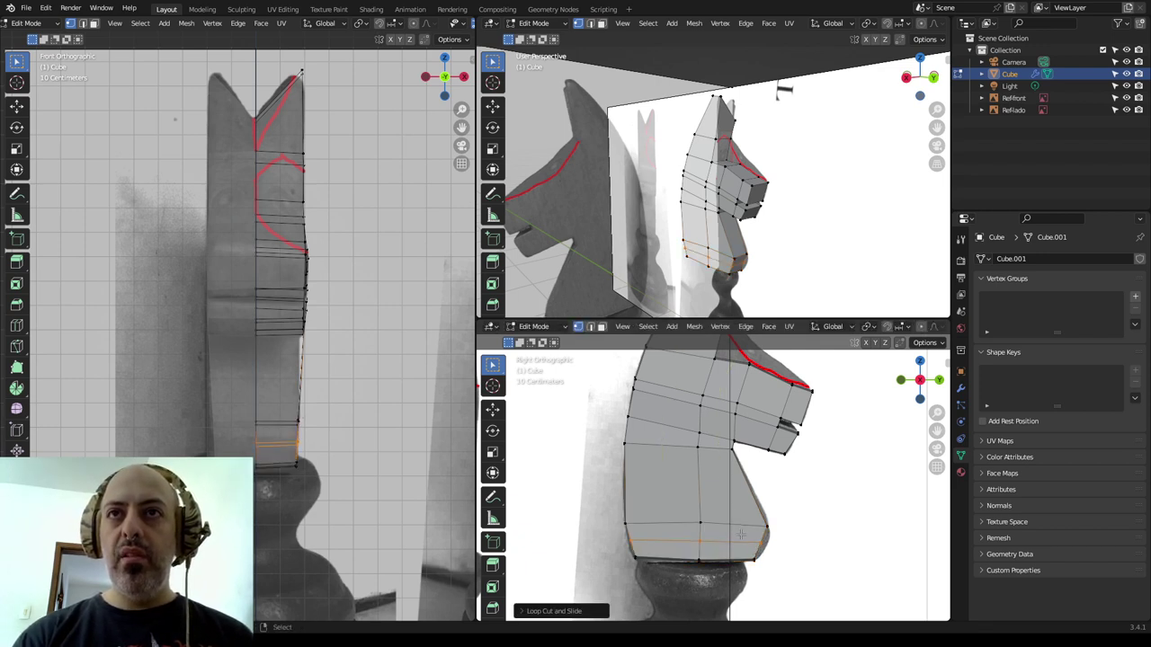
{"action": "key", "text": "g"}
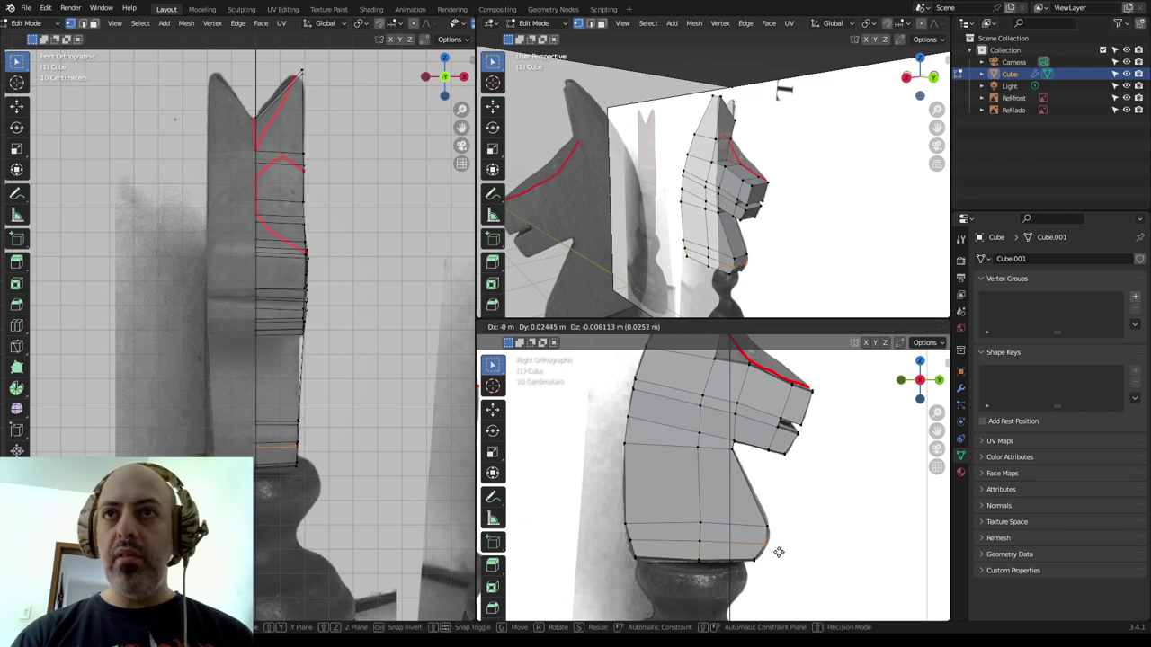
{"action": "left_click", "coordinate": [778, 552]}
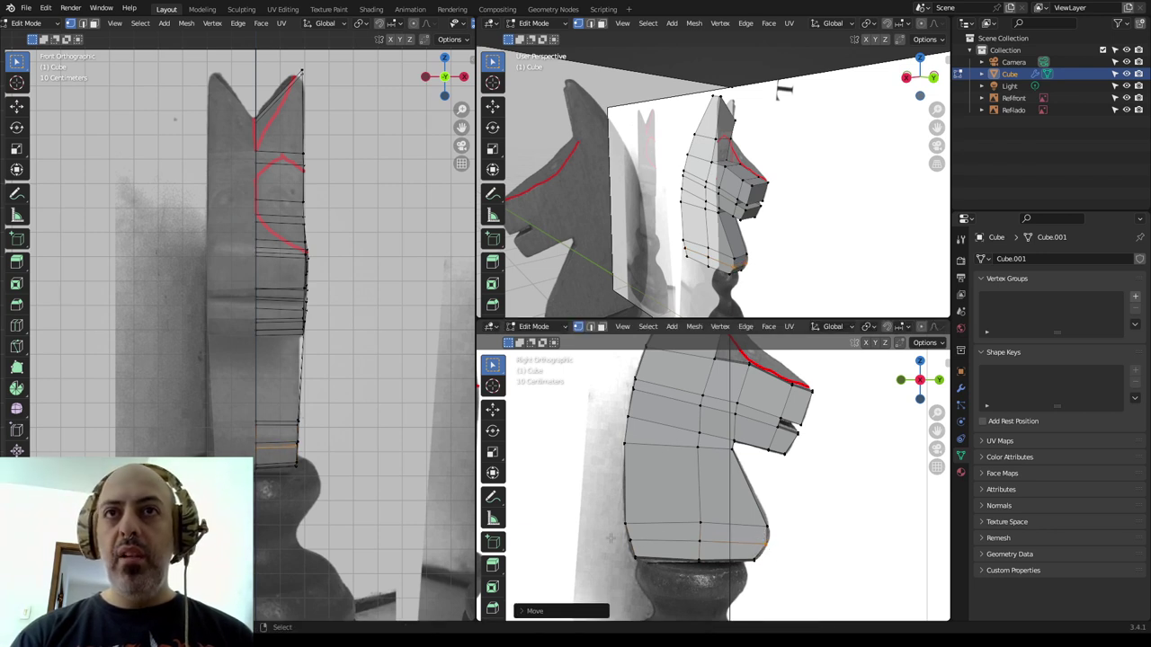
{"action": "key", "text": "g"}
{"action": "left_click", "coordinate": [708, 552]}
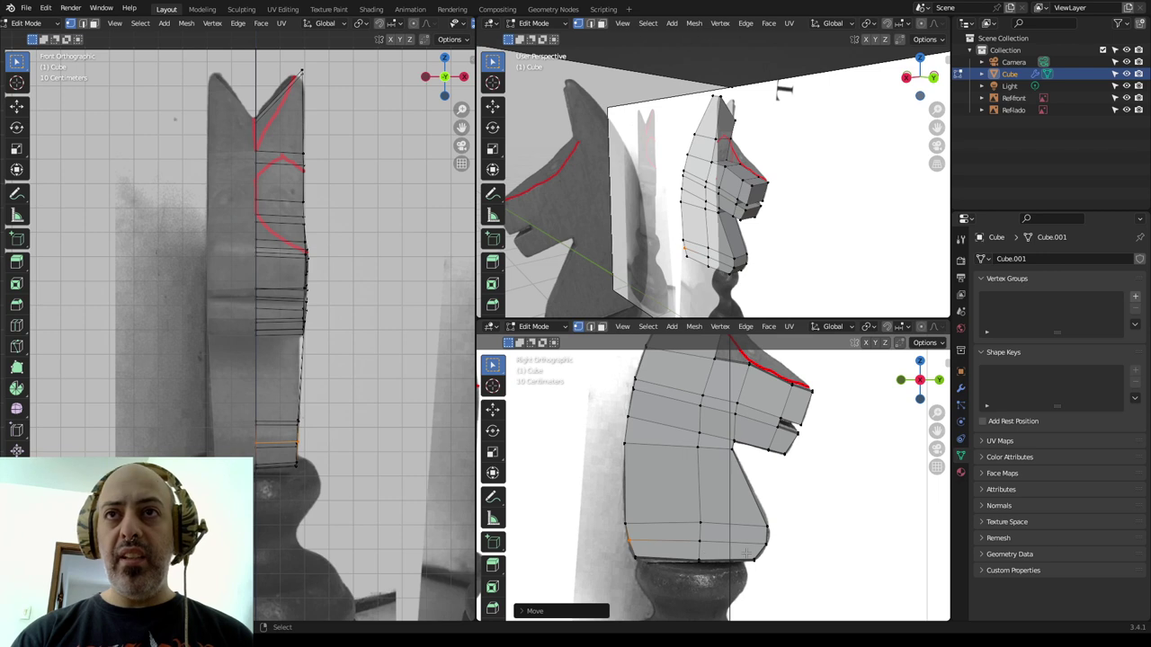
Step: Add a second loop cut near the base and shift the bottom edge loop
{"action": "key", "text": "ctrl+r"}
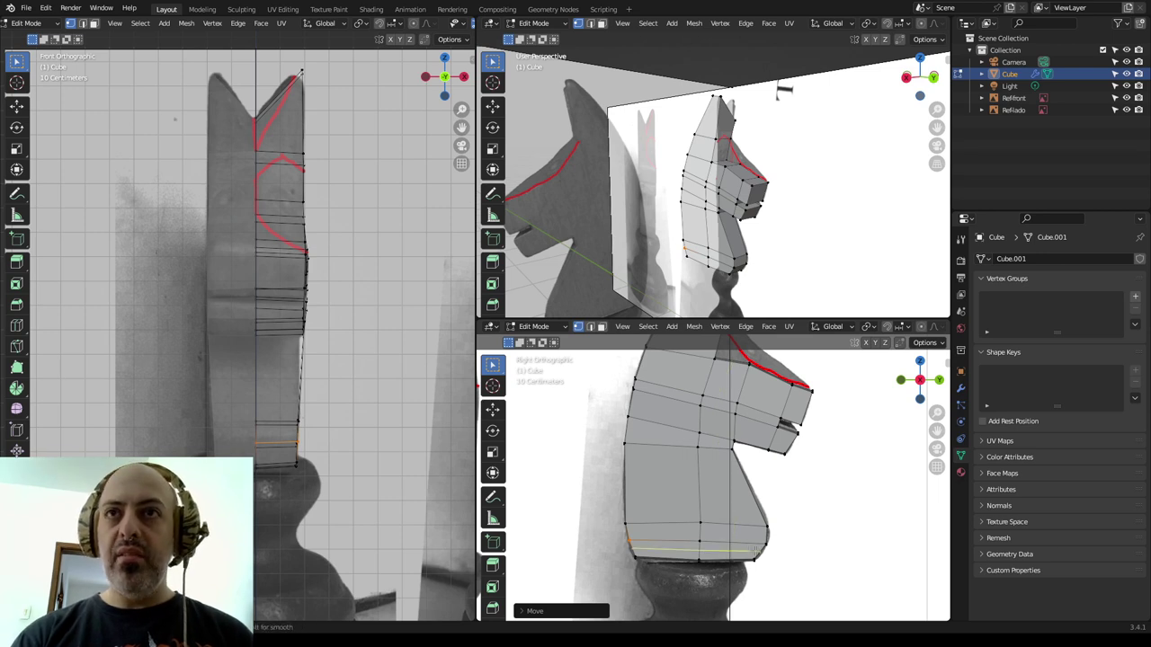
{"action": "left_click", "coordinate": [763, 550]}
{"action": "right_click", "coordinate": [763, 550]}
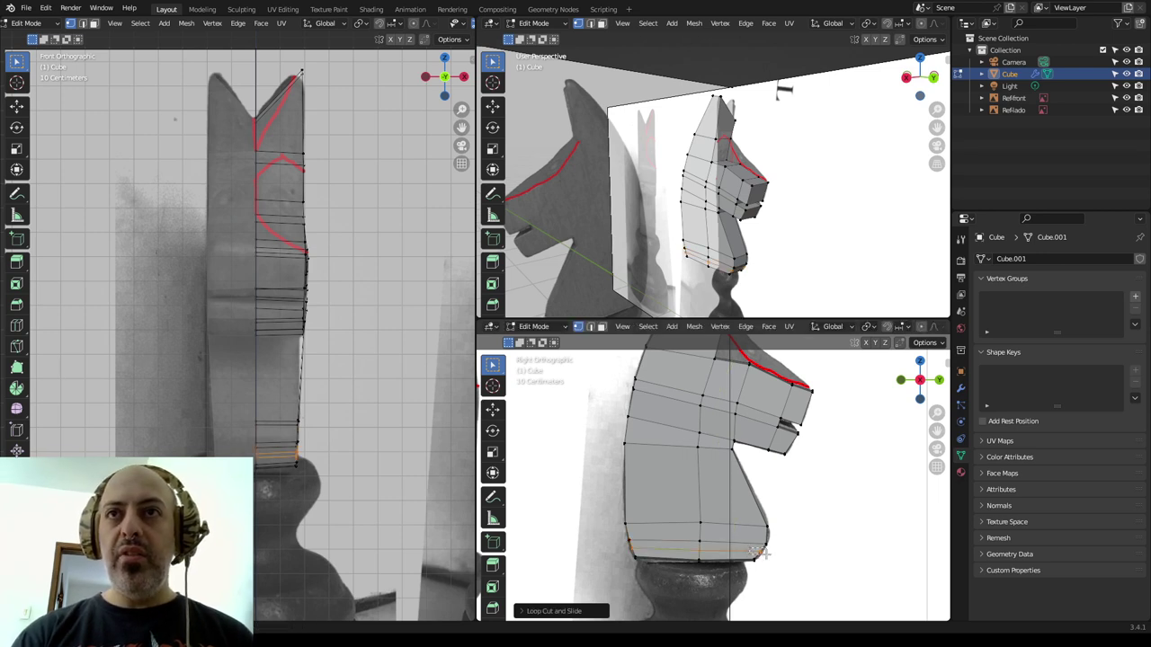
{"action": "left_click", "coordinate": [777, 562], "text": "alt"}
{"action": "key", "text": "g"}
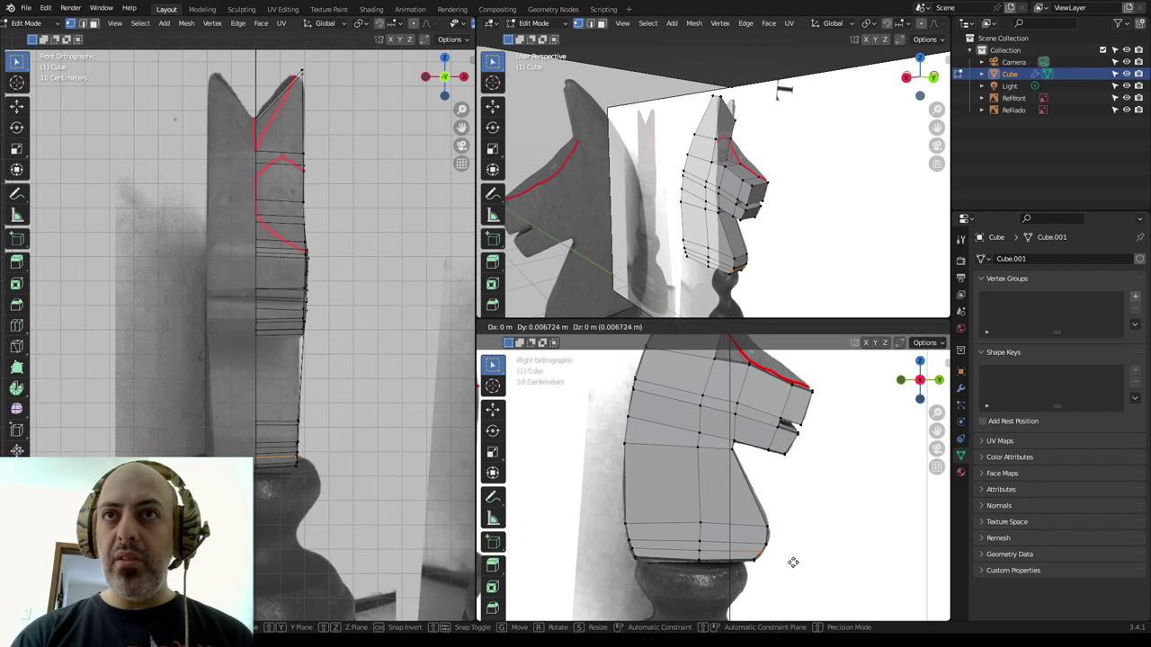
{"action": "left_click", "coordinate": [793, 563]}
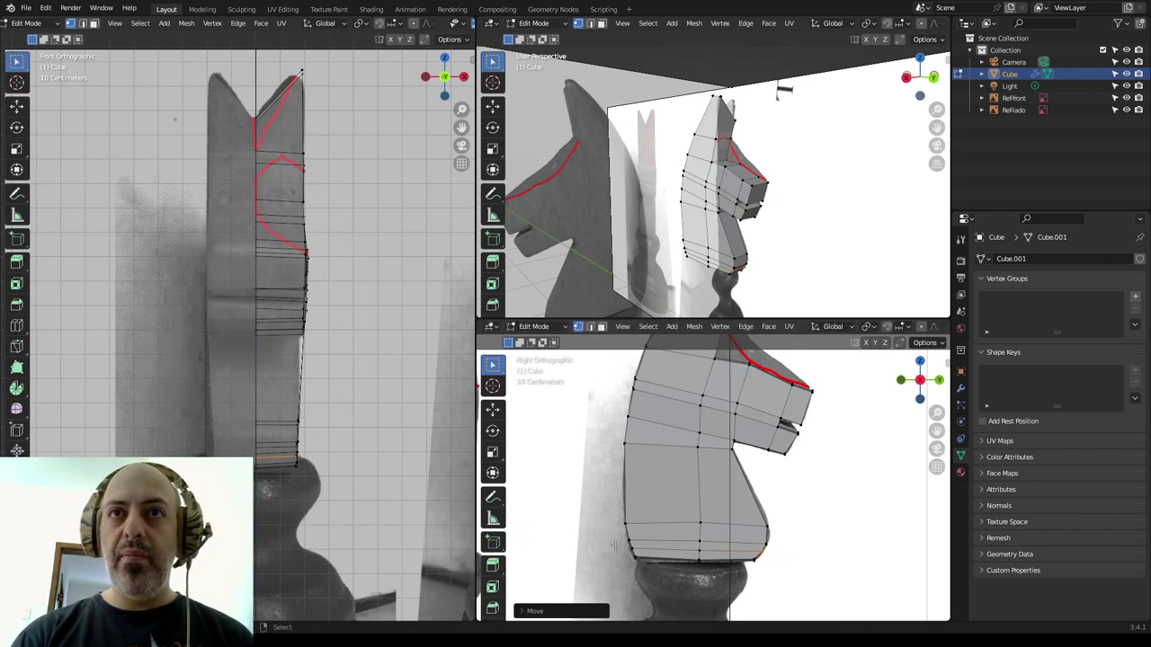
Step: Check the mesh in Object Mode, then add and position another loop across the lower neck
{"action": "key", "text": "Tab"}
{"action": "scroll", "coordinate": [788, 563], "scroll_direction": "down", "scroll_amount": 1}
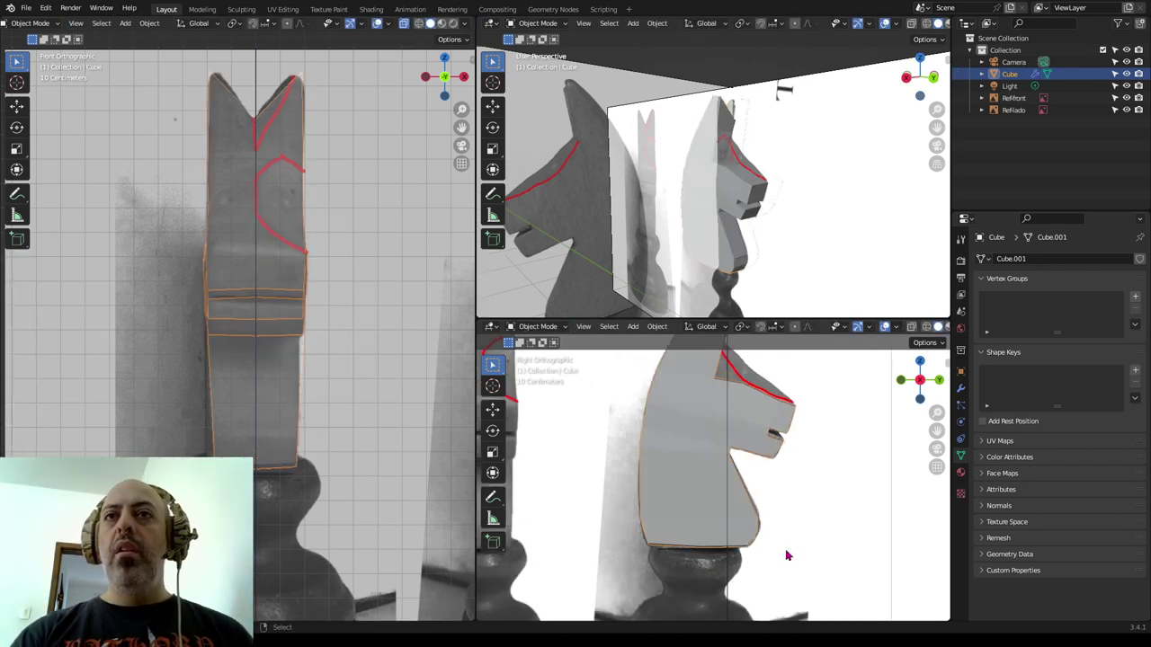
{"action": "scroll", "coordinate": [780, 552], "scroll_direction": "up", "scroll_amount": 1}
{"action": "key", "text": "Tab"}
{"action": "scroll", "coordinate": [778, 549], "scroll_direction": "up", "scroll_amount": 1}
{"action": "key", "text": "ctrl+r"}
{"action": "left_click", "coordinate": [778, 546]}
{"action": "right_click", "coordinate": [778, 547]}
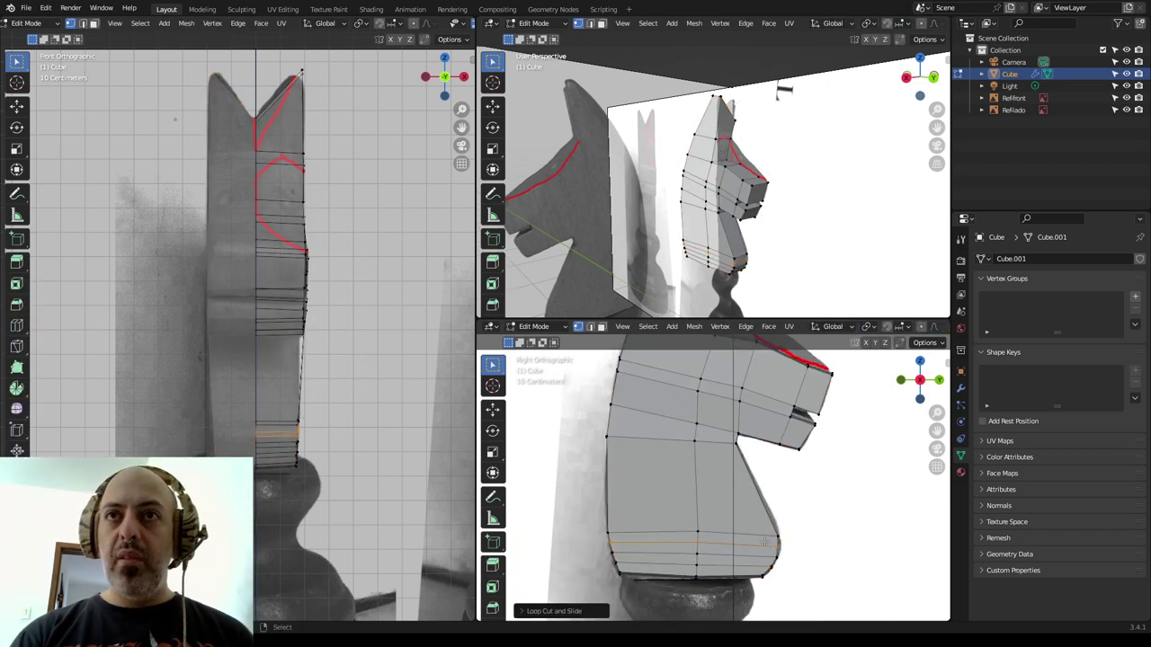
{"action": "key", "text": "g"}
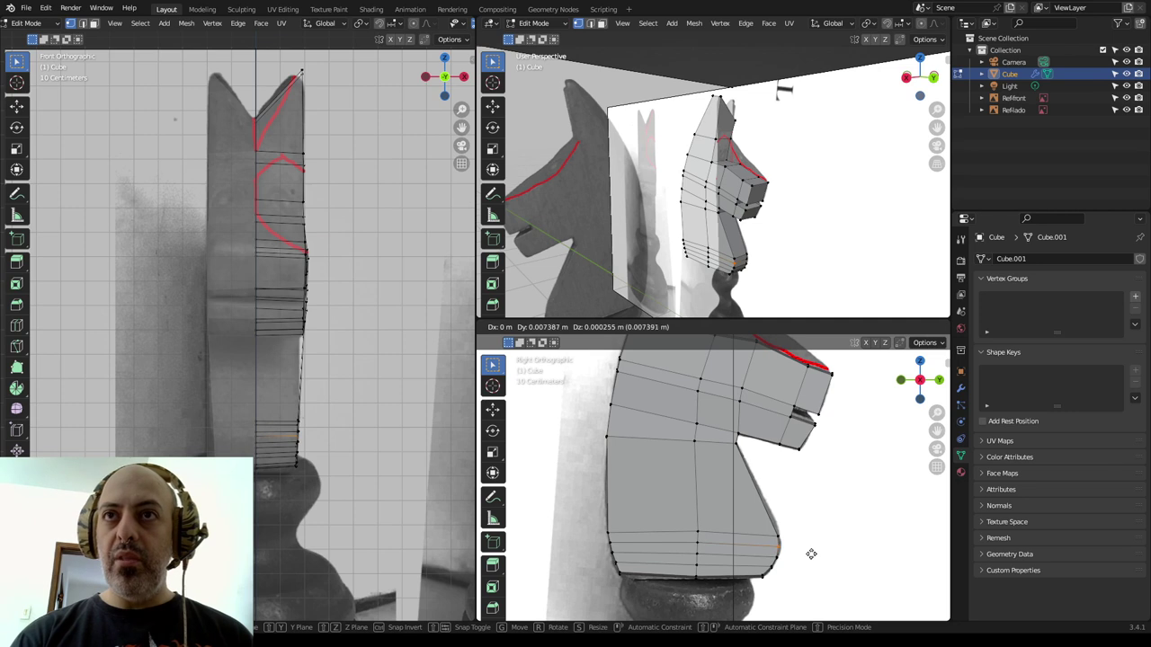
{"action": "left_click", "coordinate": [819, 553]}
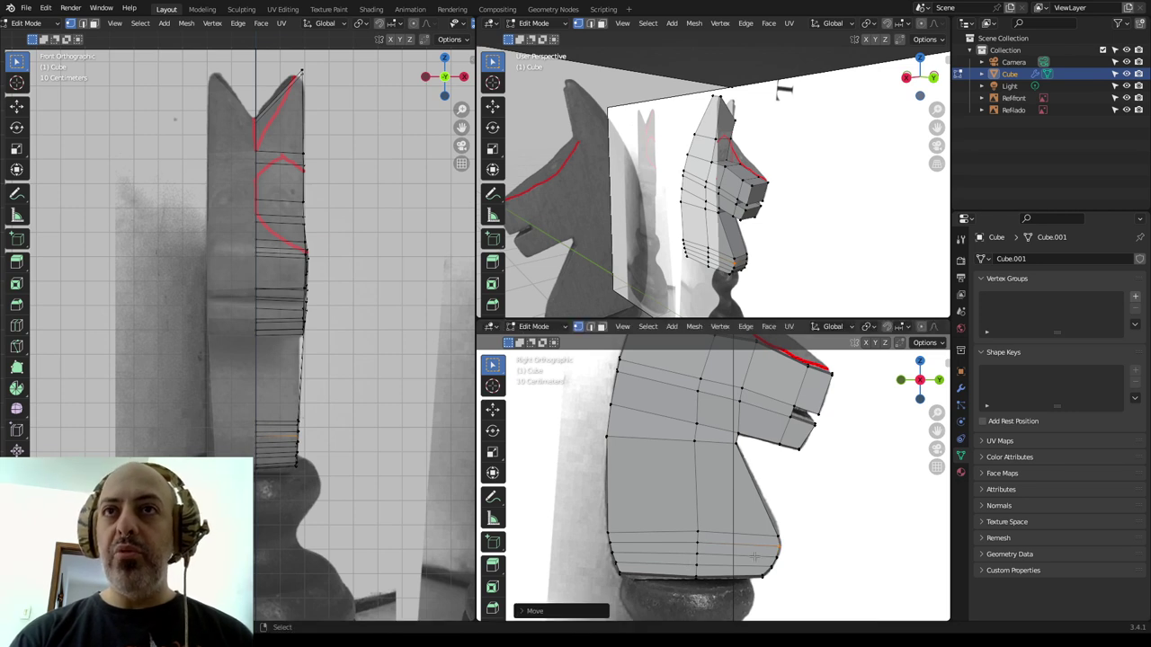
Step: Add a loop cut across the mid neck, move it into place, and return to Object Mode
{"action": "key", "text": "ctrl+r"}
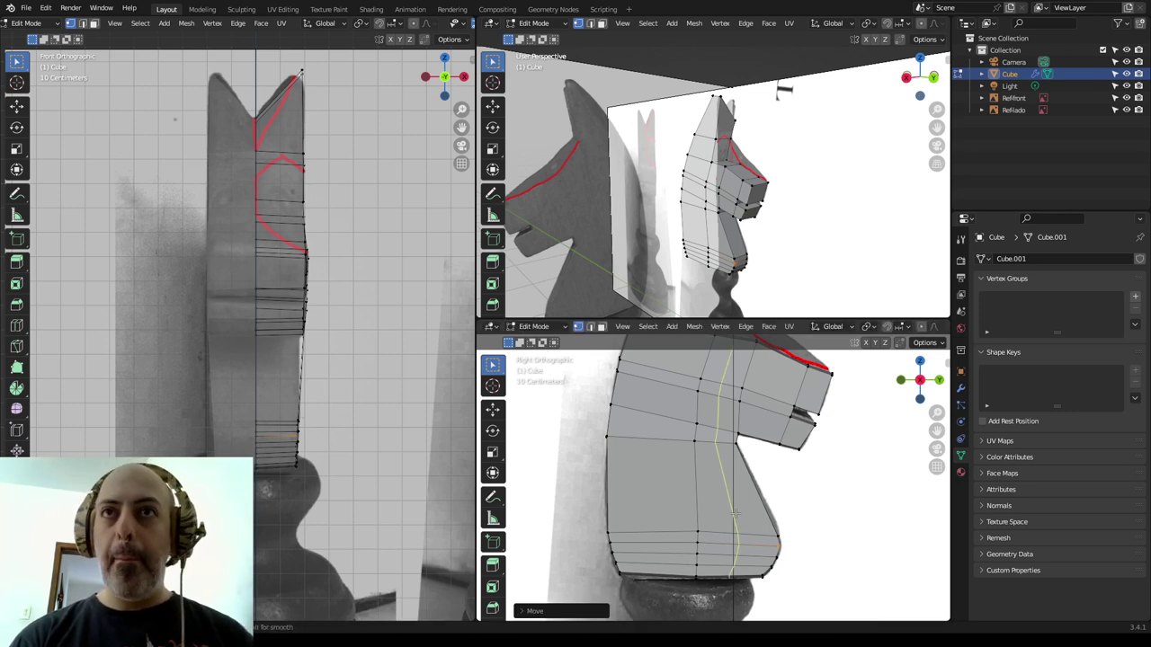
{"action": "left_click", "coordinate": [745, 501]}
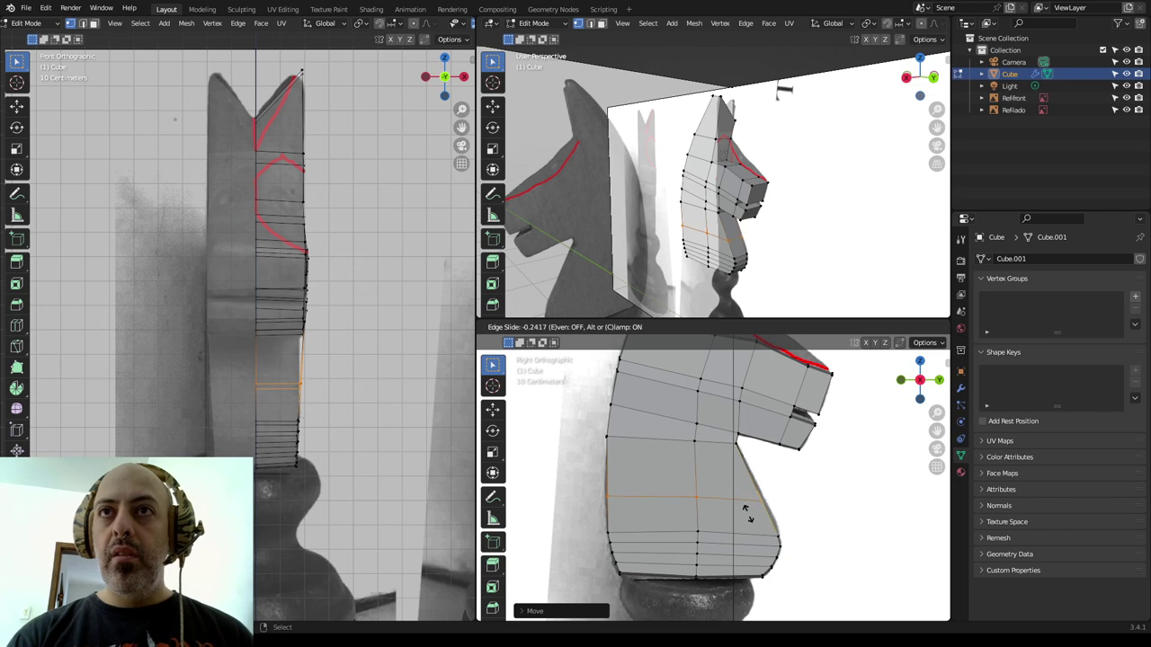
{"action": "left_click", "coordinate": [744, 508]}
{"action": "key", "text": "g"}
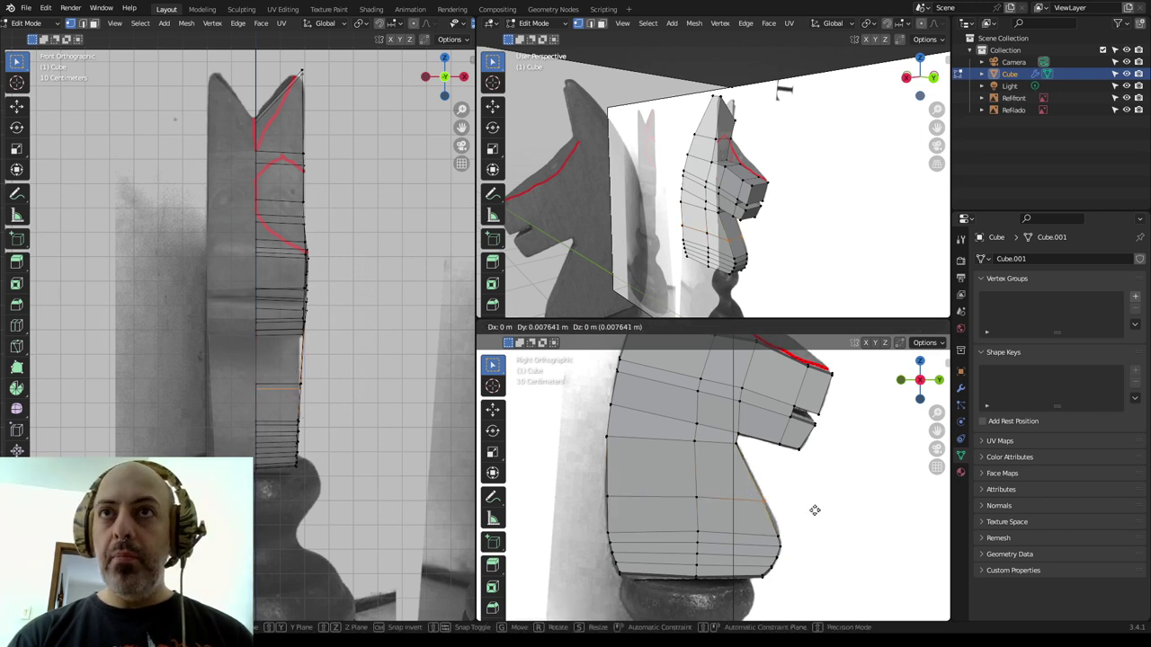
{"action": "left_click", "coordinate": [816, 509]}
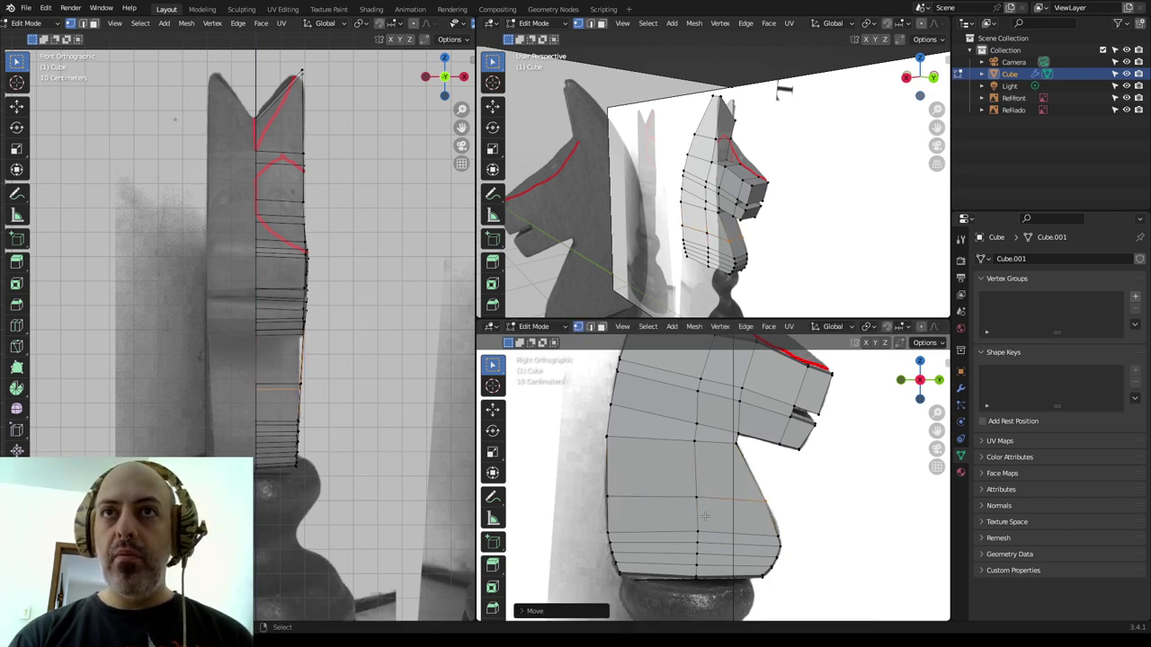
{"action": "key", "text": "Tab"}
{"action": "scroll", "coordinate": [792, 483], "scroll_direction": "down", "scroll_amount": 3}
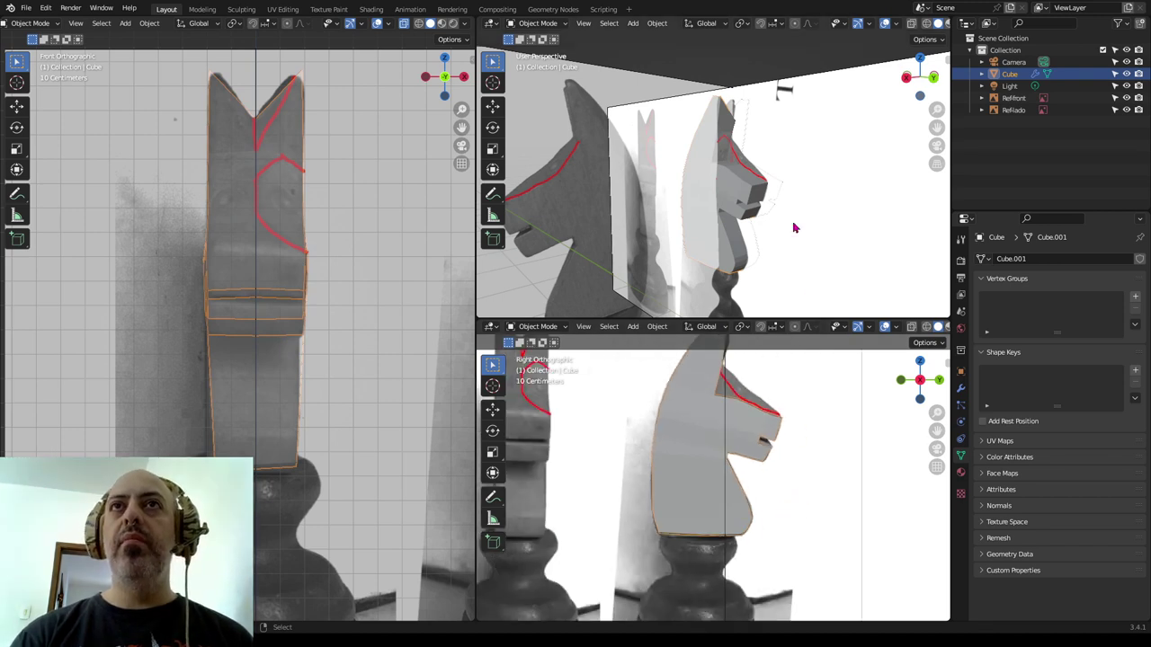
Step: Orbit the top and lower viewports around the knight, then re-enter Edit Mode and frame the front view
{"action": "middle_click_drag", "start_coordinate": [793, 228], "coordinate": [593, 223]}
{"action": "mouse_move", "coordinate": [847, 438]}
{"action": "middle_mouse_down"}
{"action": "mouse_move", "coordinate": [737, 467]}
{"action": "mouse_move", "coordinate": [781, 470]}
{"action": "mouse_move", "coordinate": [669, 464]}
{"action": "middle_mouse_up"}
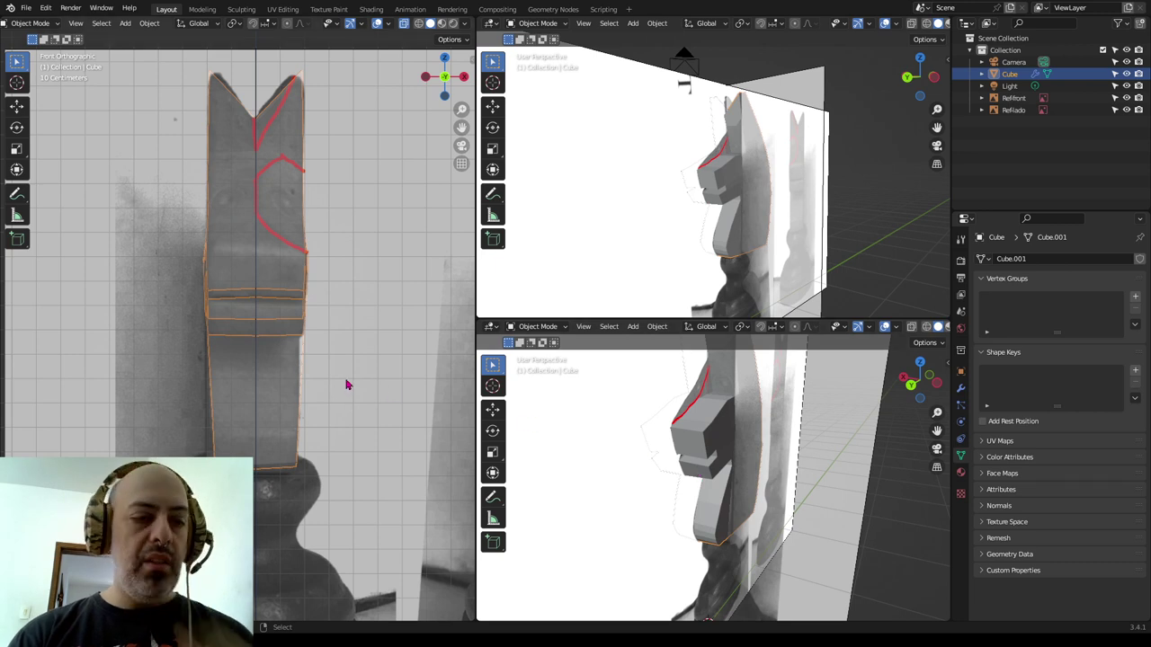
{"action": "key", "text": "Tab"}
{"action": "scroll", "coordinate": [352, 308], "scroll_direction": "down", "scroll_amount": 2}
{"action": "middle_click_drag", "start_coordinate": [339, 272], "coordinate": [360, 295], "text": "shift"}
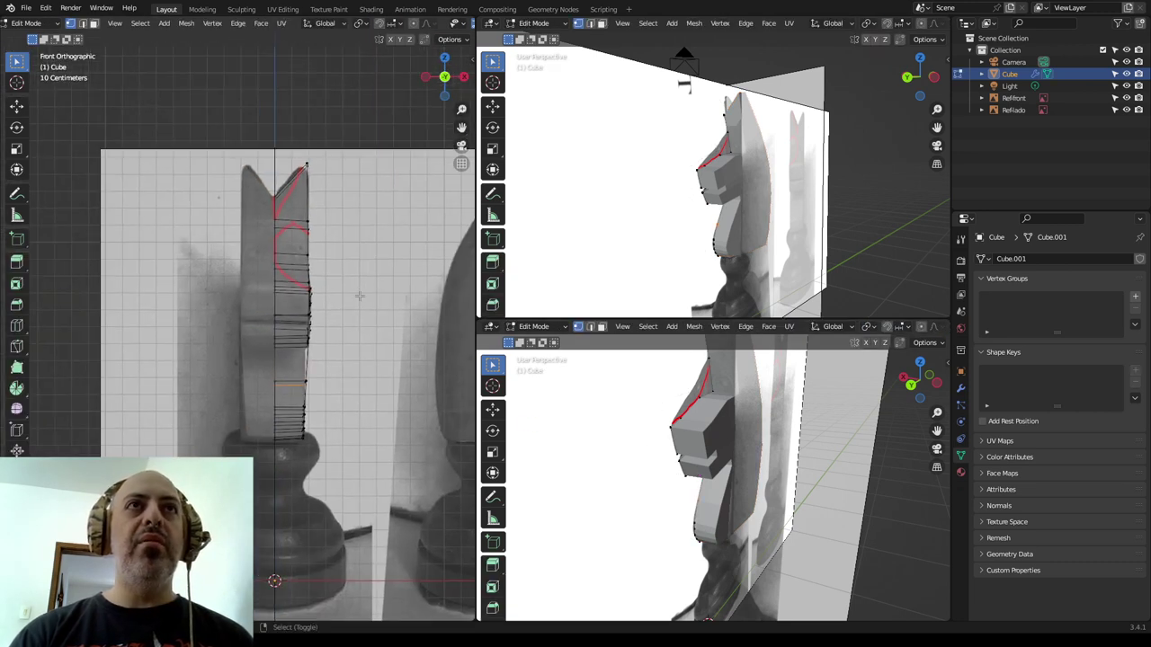
Step: Select the centre column of vertices, start then cancel a loop cut, and return to Object Mode
{"action": "left_click_drag", "start_coordinate": [226, 116], "coordinate": [327, 489]}
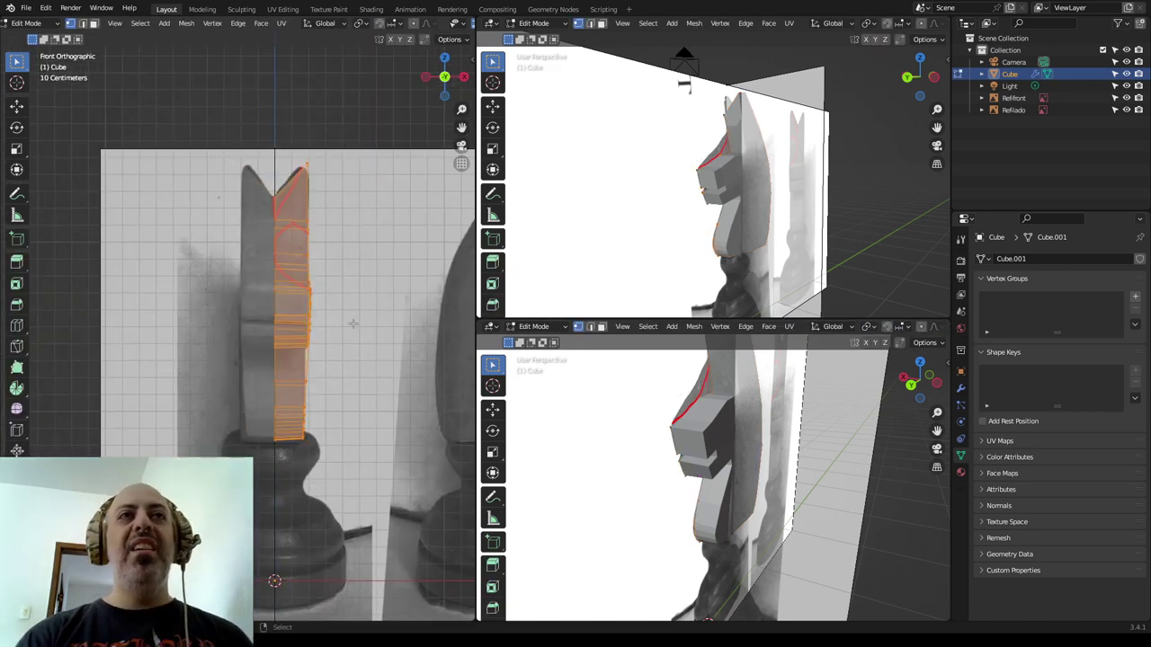
{"action": "left_click_drag", "start_coordinate": [373, 116], "coordinate": [295, 469], "text": "ctrl"}
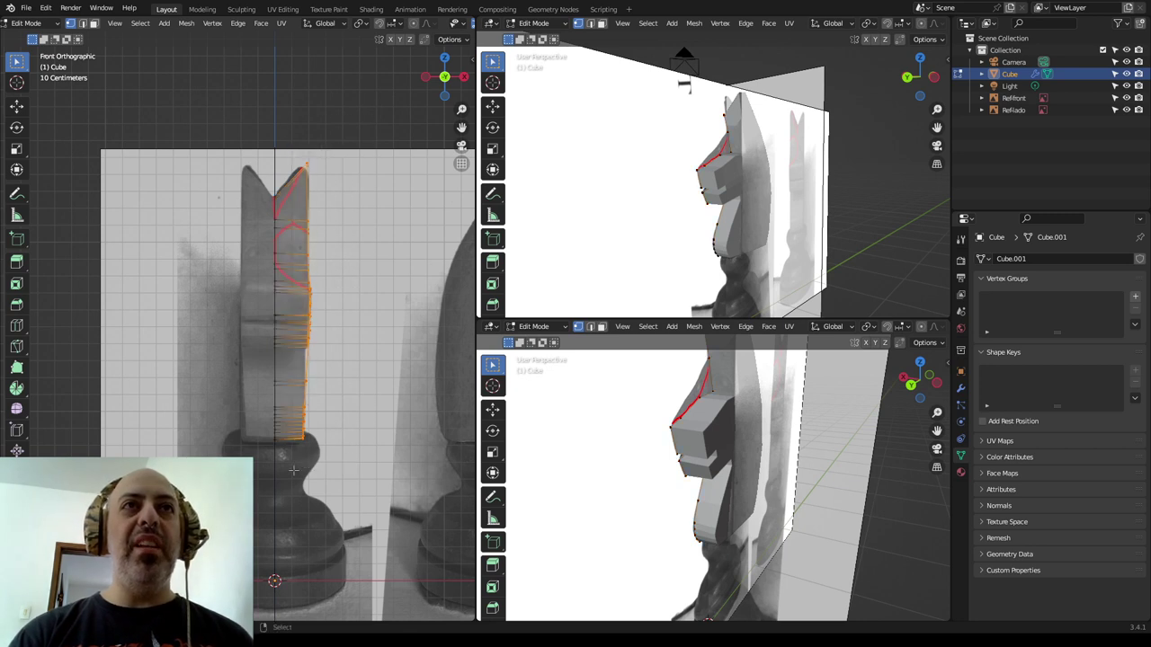
{"action": "left_click_drag", "start_coordinate": [227, 120], "coordinate": [282, 475]}
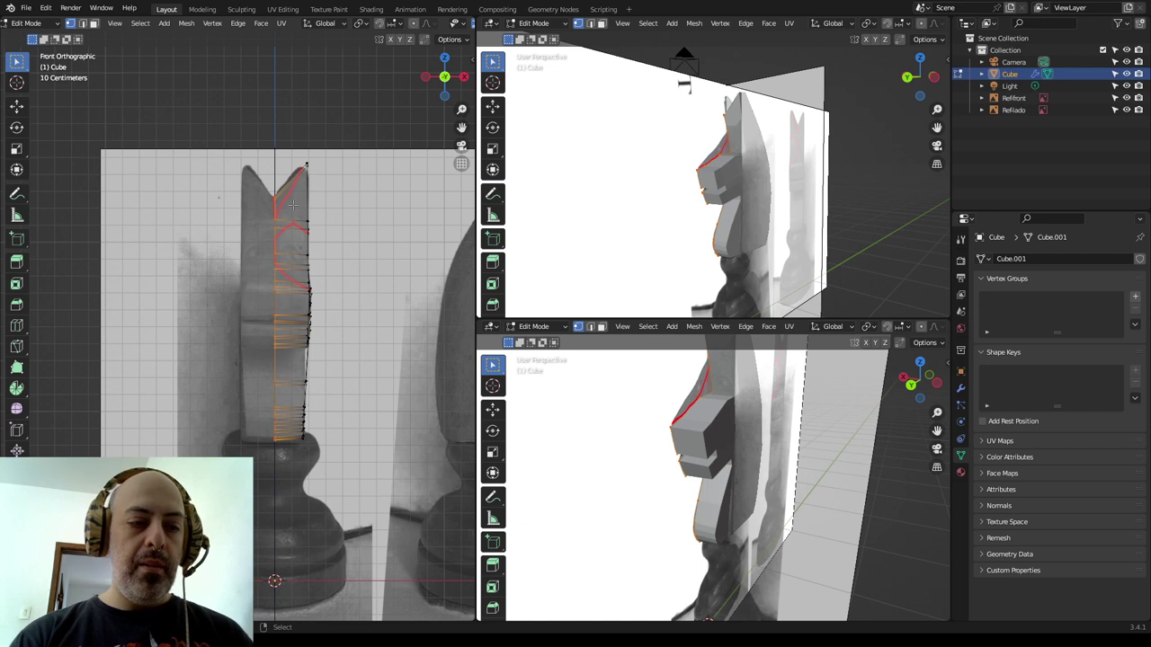
{"action": "key", "text": "ctrl+r"}
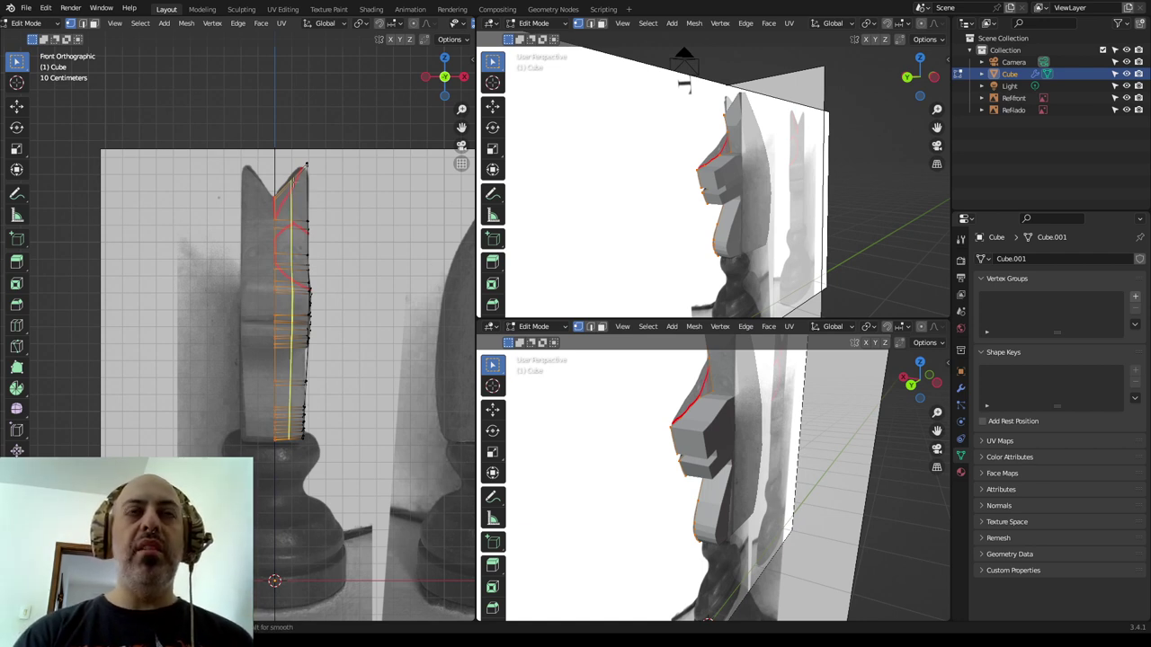
{"action": "key", "text": "Escape"}
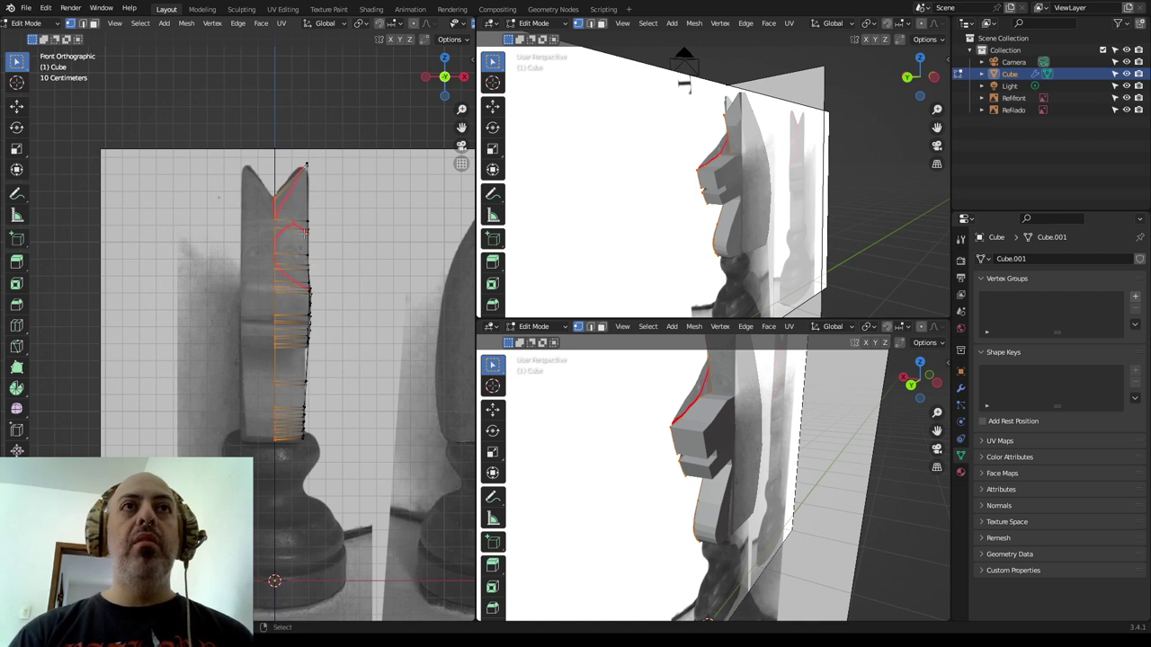
{"action": "key", "text": "Tab"}
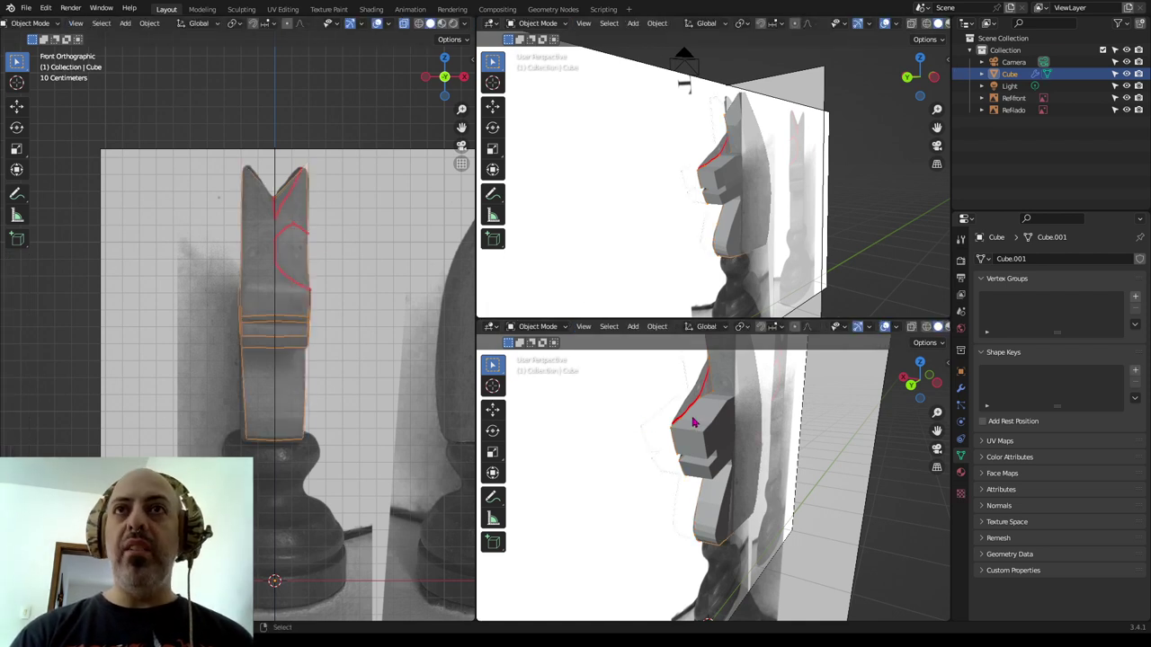
Step: Enter Edit Mode and zoom the lower viewport into the knight's head in Right Orthographic view
{"action": "middle_click_drag", "start_coordinate": [738, 439], "coordinate": [751, 499]}
{"action": "mouse_move", "coordinate": [731, 247]}
{"action": "middle_mouse_down"}
{"action": "mouse_move", "coordinate": [766, 217]}
{"action": "mouse_move", "coordinate": [760, 228]}
{"action": "middle_mouse_up"}
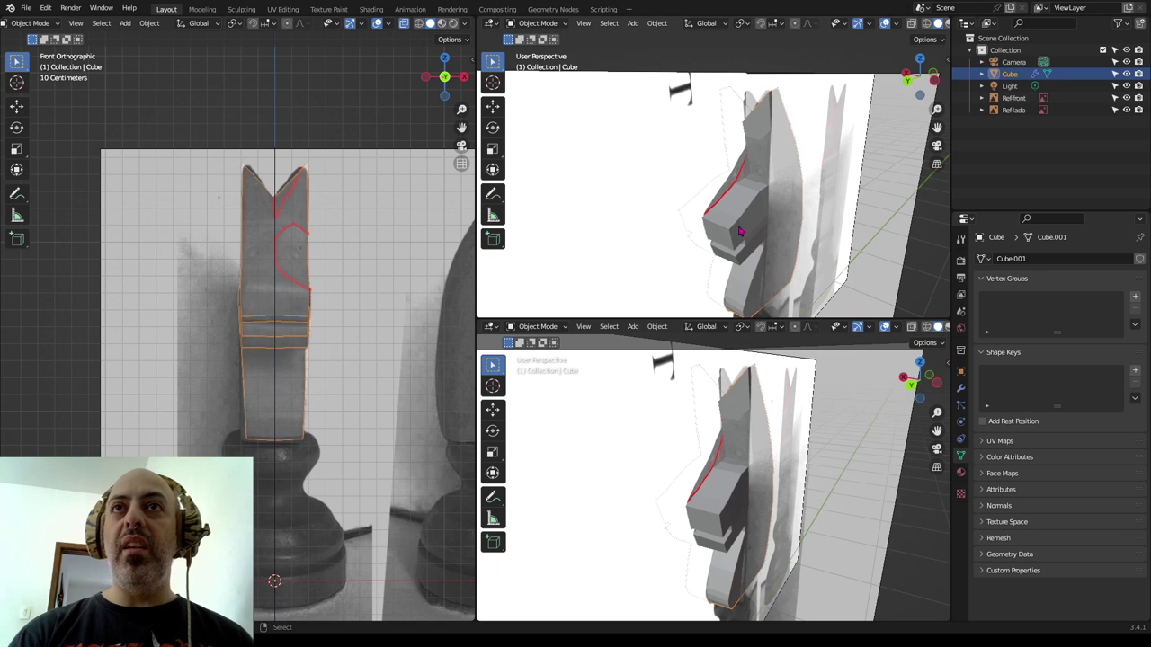
{"action": "key", "text": "Tab"}
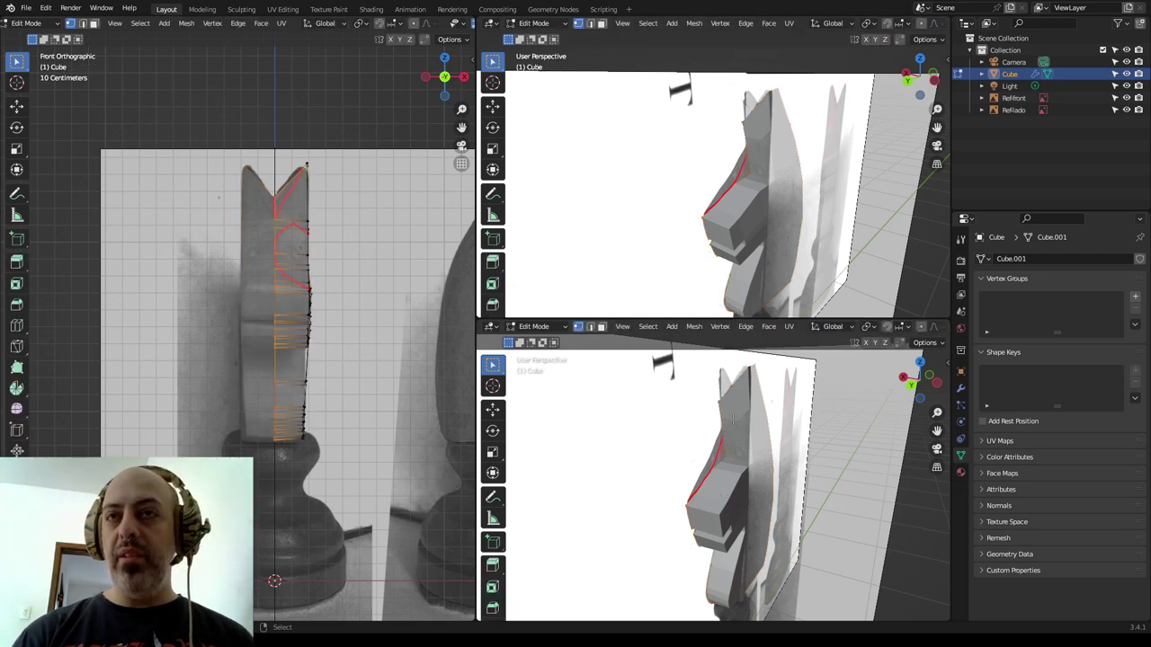
{"action": "key", "text": "KP_3"}
{"action": "scroll", "coordinate": [732, 432], "scroll_direction": "up", "scroll_amount": 2}
{"action": "scroll", "coordinate": [733, 454], "scroll_direction": "up", "scroll_amount": 2}
{"action": "scroll", "coordinate": [733, 479], "scroll_direction": "up", "scroll_amount": 1}
{"action": "scroll", "coordinate": [732, 481], "scroll_direction": "up", "scroll_amount": 1}
{"action": "scroll", "coordinate": [730, 490], "scroll_direction": "up", "scroll_amount": 1}
{"action": "scroll", "coordinate": [731, 499], "scroll_direction": "up", "scroll_amount": 1}
{"action": "scroll", "coordinate": [730, 506], "scroll_direction": "up", "scroll_amount": 1}
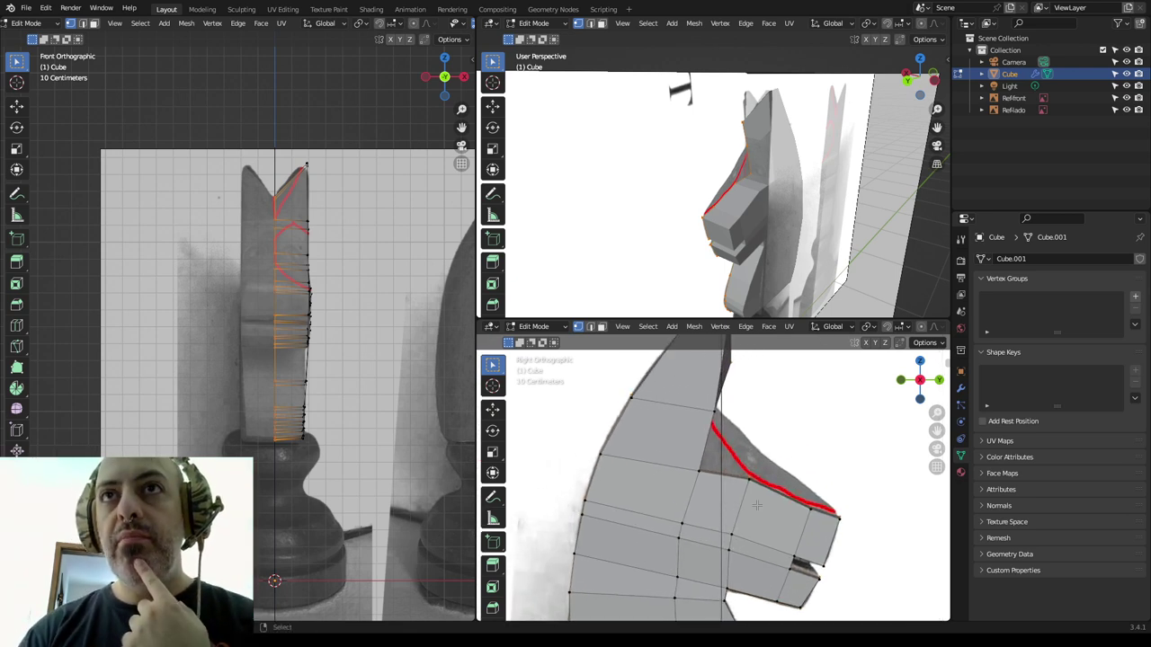
{"action": "scroll", "coordinate": [763, 499], "scroll_direction": "up", "scroll_amount": 1}
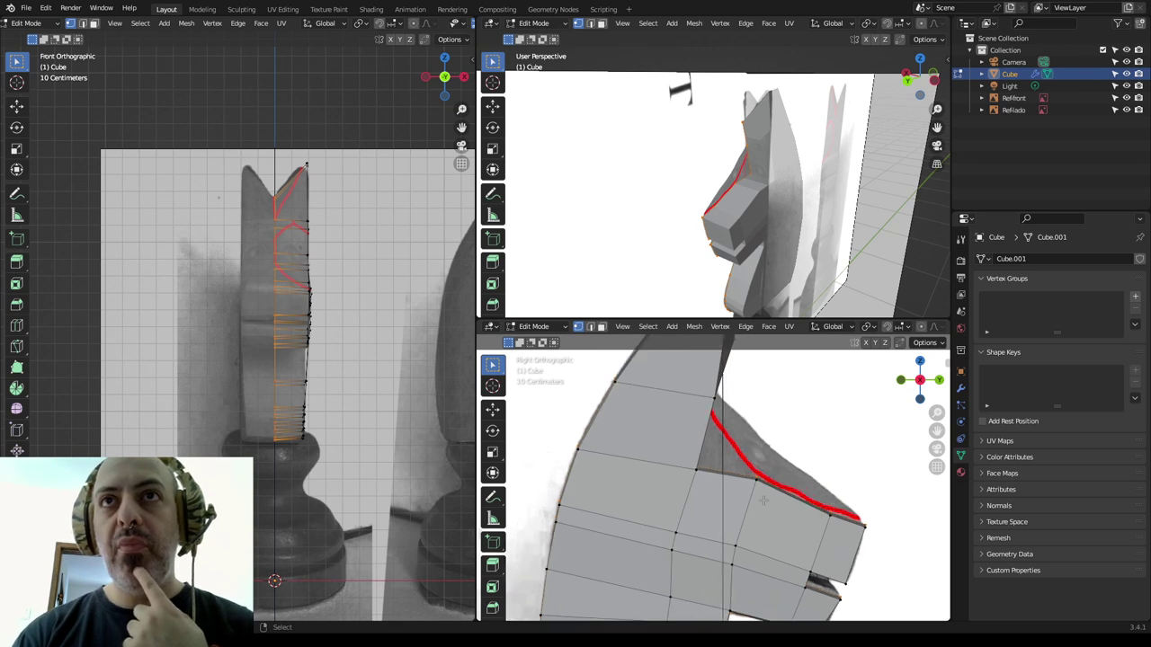
Step: Delete the four neck faces beside the crest and orbit the lower view to check the gap
{"action": "middle_click_drag", "start_coordinate": [762, 500], "coordinate": [688, 530]}
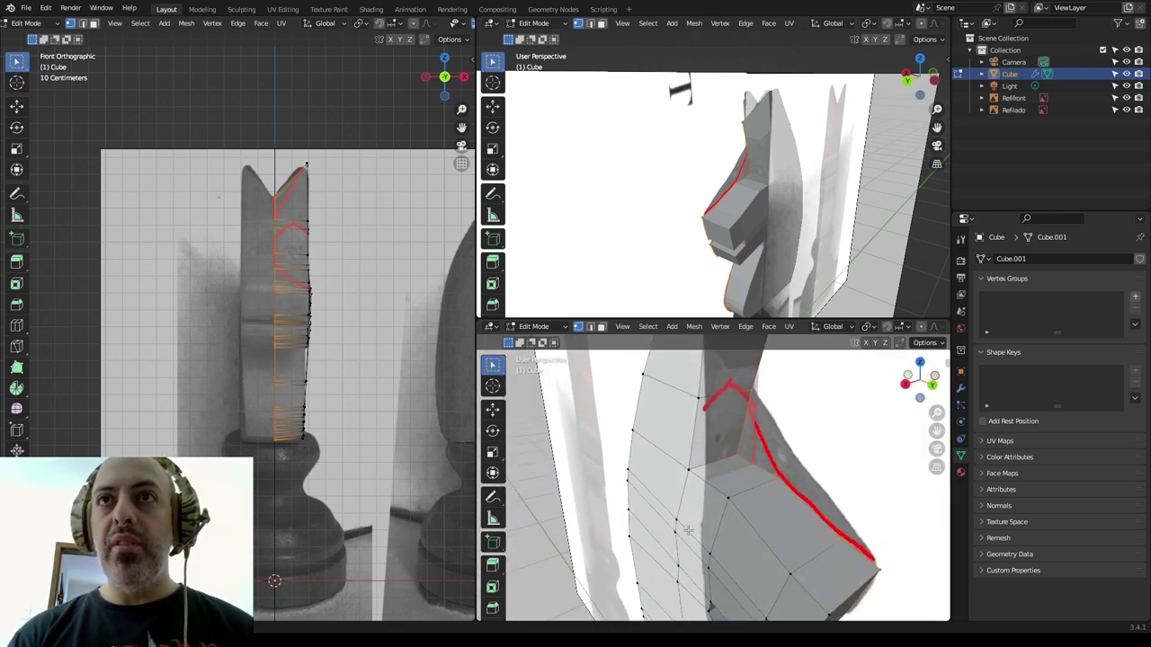
{"action": "key", "text": "3"}
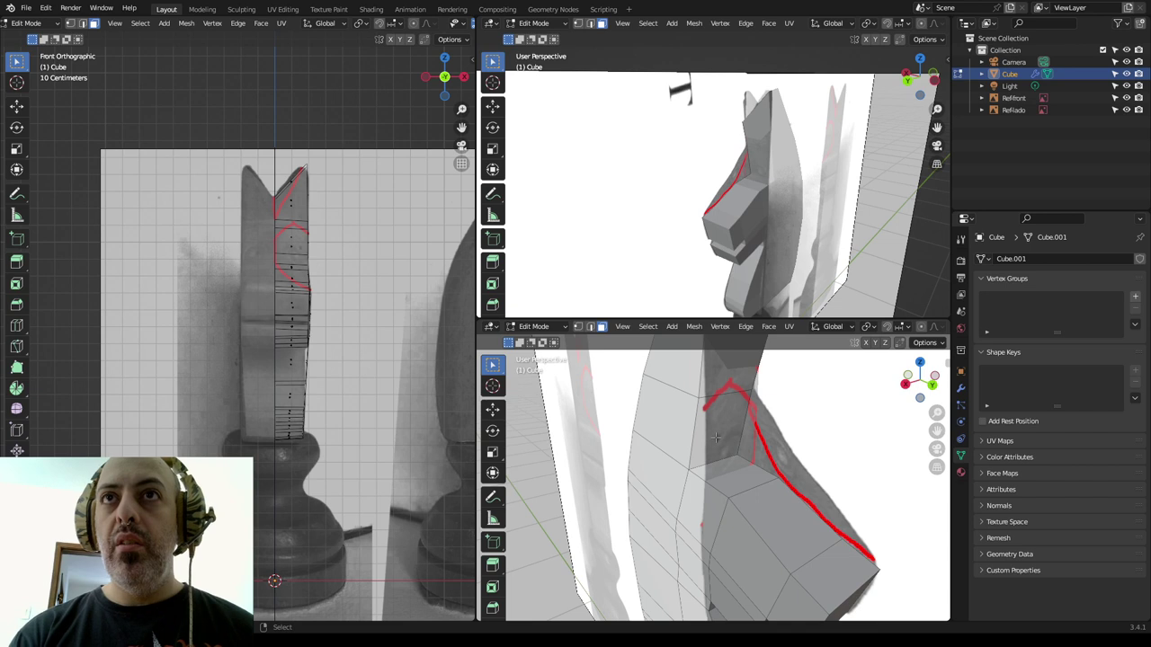
{"action": "left_click", "coordinate": [715, 438]}
{"action": "left_click", "coordinate": [735, 473], "text": "shift"}
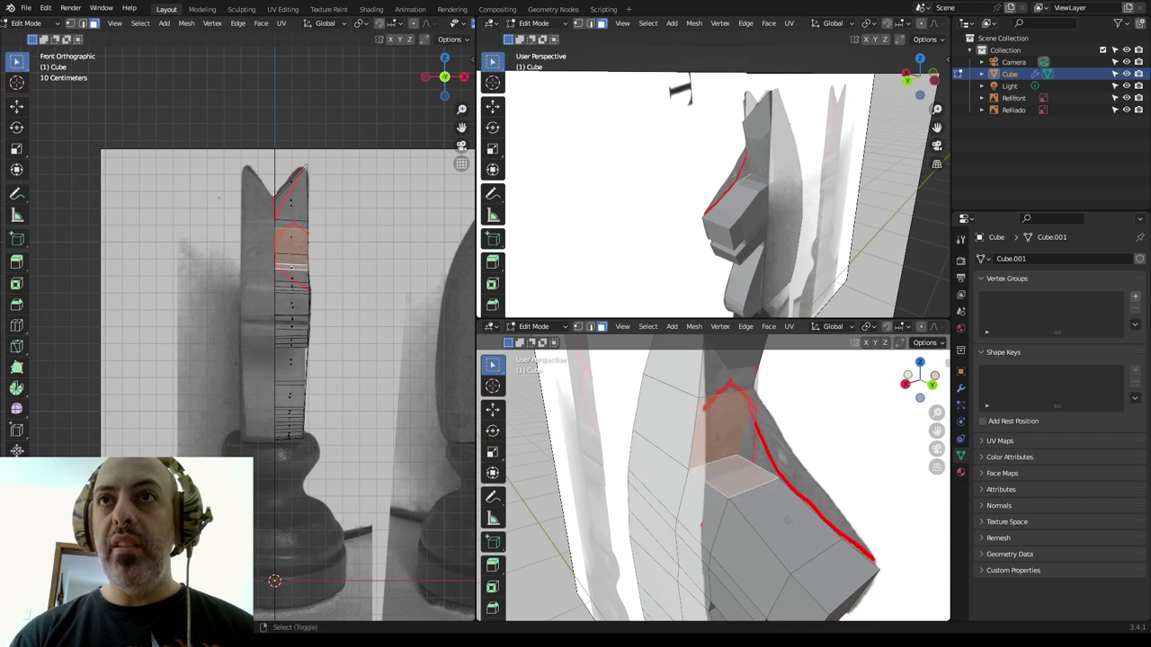
{"action": "left_click", "coordinate": [788, 519], "text": "shift"}
{"action": "left_click", "coordinate": [834, 578], "text": "shift"}
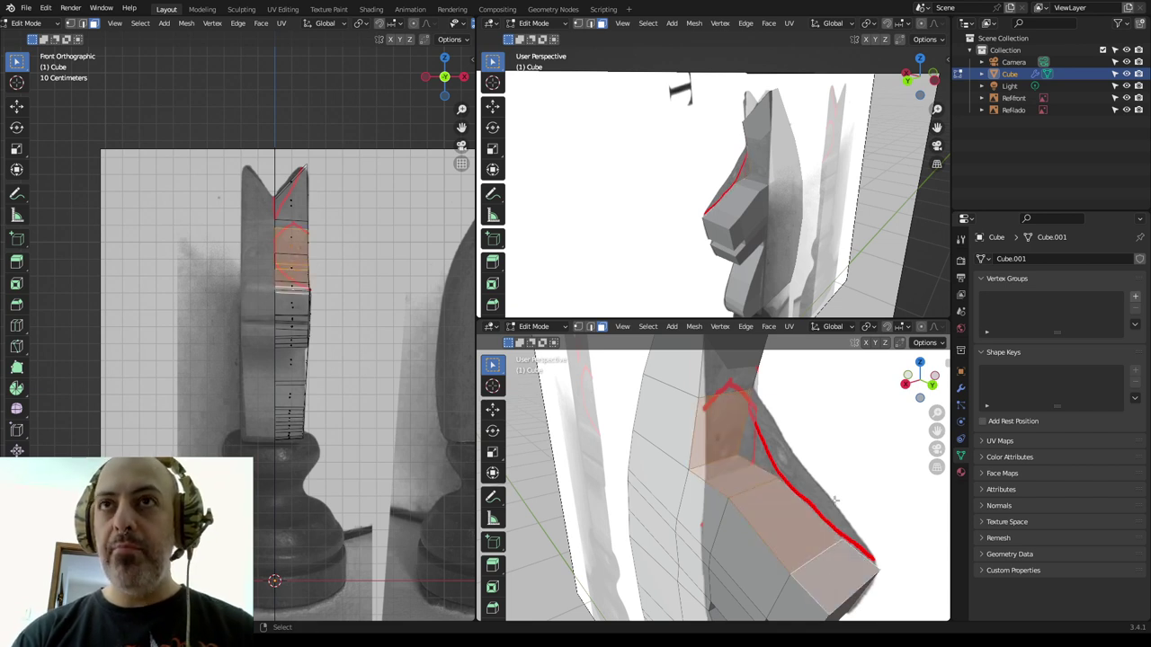
{"action": "key", "text": "x"}
{"action": "left_click", "coordinate": [835, 506]}
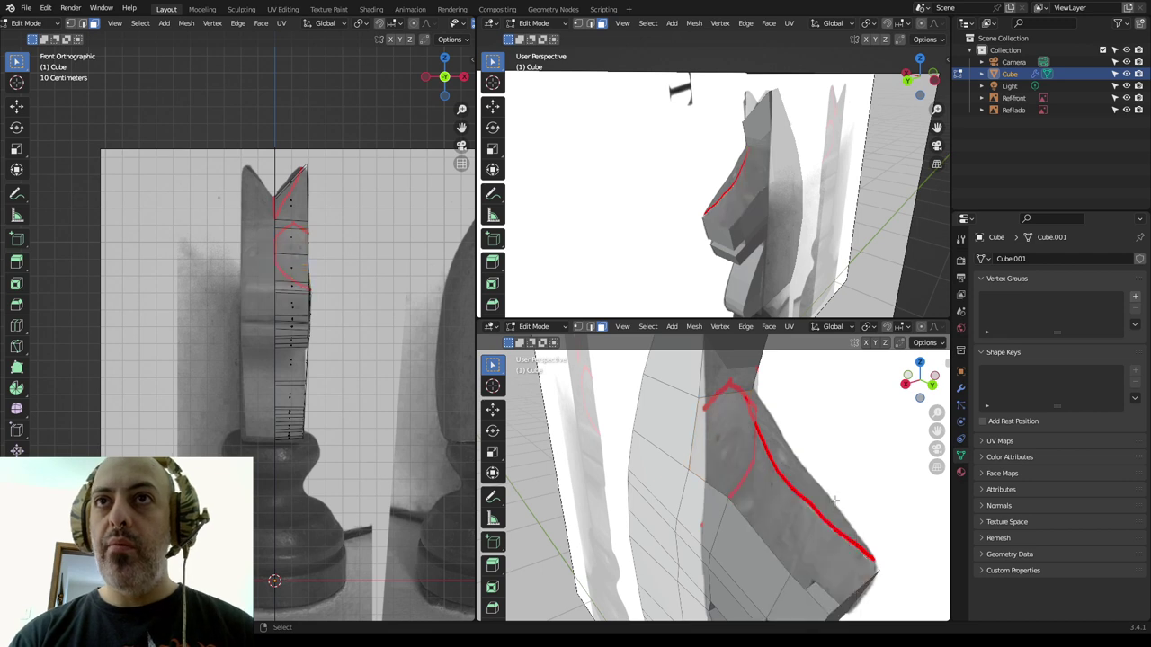
{"action": "mouse_move", "coordinate": [835, 506]}
{"action": "middle_mouse_down"}
{"action": "mouse_move", "coordinate": [725, 493]}
{"action": "mouse_move", "coordinate": [786, 537]}
{"action": "middle_mouse_up"}
{"action": "key", "text": "Tab"}
{"action": "key", "text": "Tab"}
Step: In the Right Ortho side view, move the neck edge vertices and crest end vertex onto the red line
{"action": "key", "text": "1"}
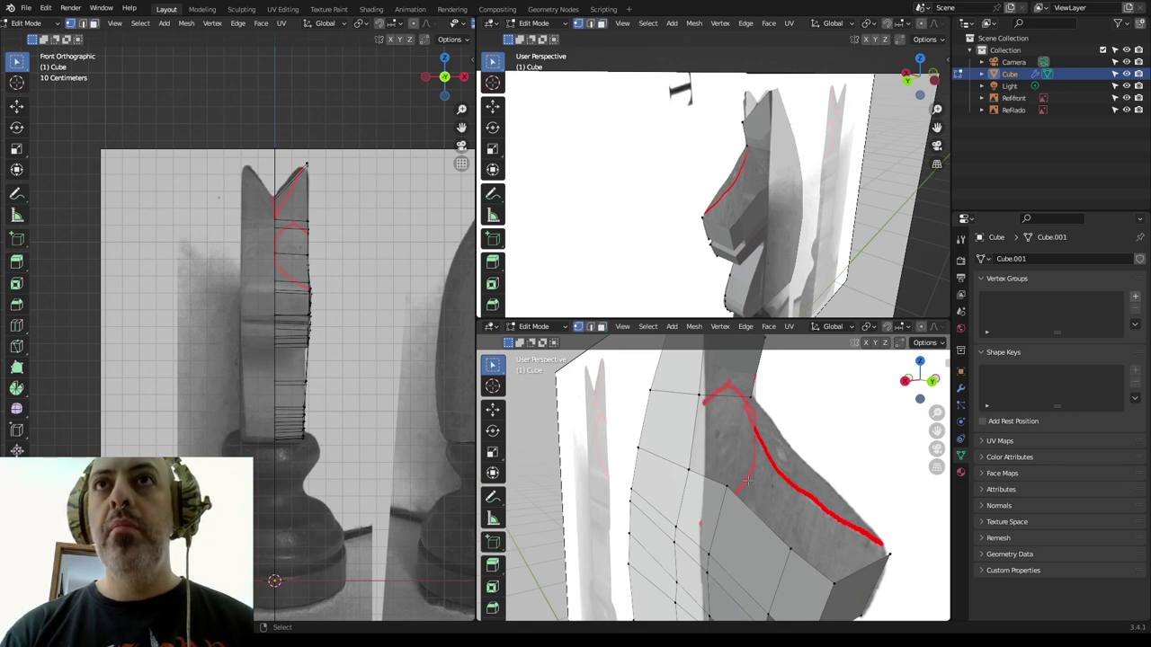
{"action": "key", "text": "KP_3"}
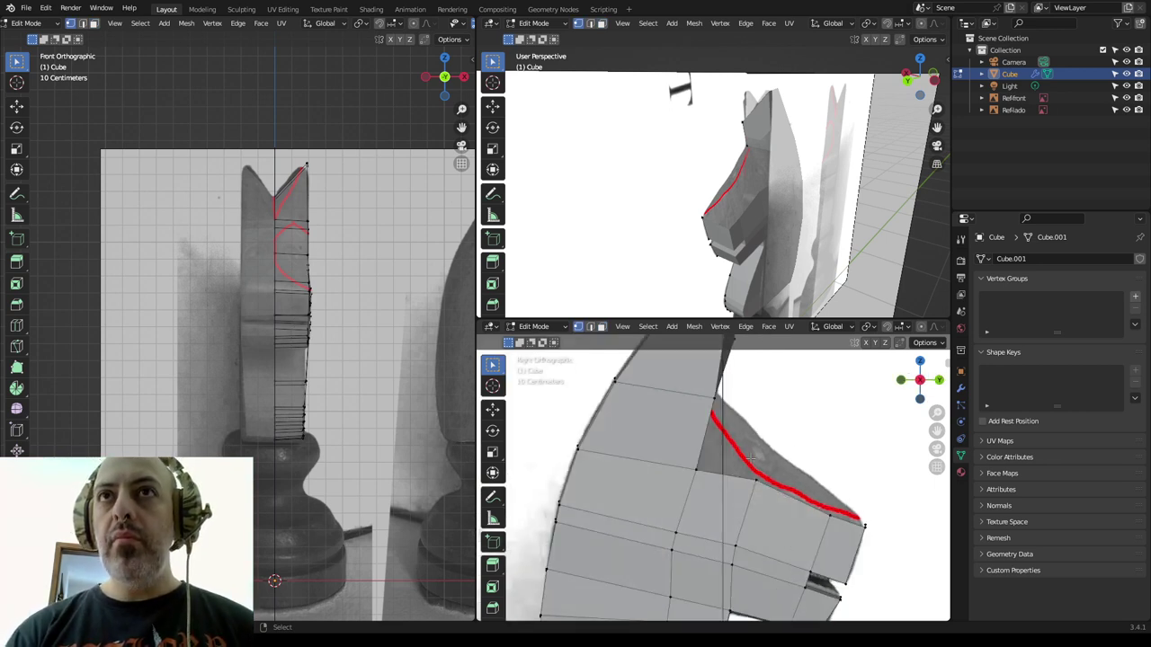
{"action": "scroll", "coordinate": [763, 454], "scroll_direction": "down", "scroll_amount": 2, "text": "ctrl"}
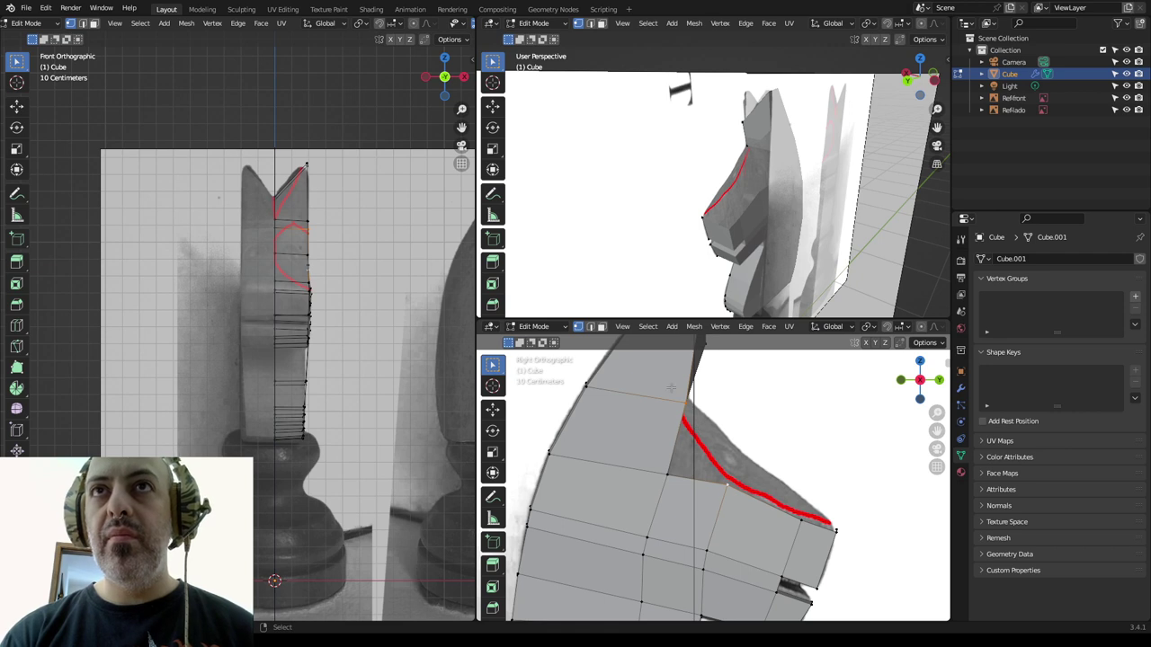
{"action": "key", "text": "g"}
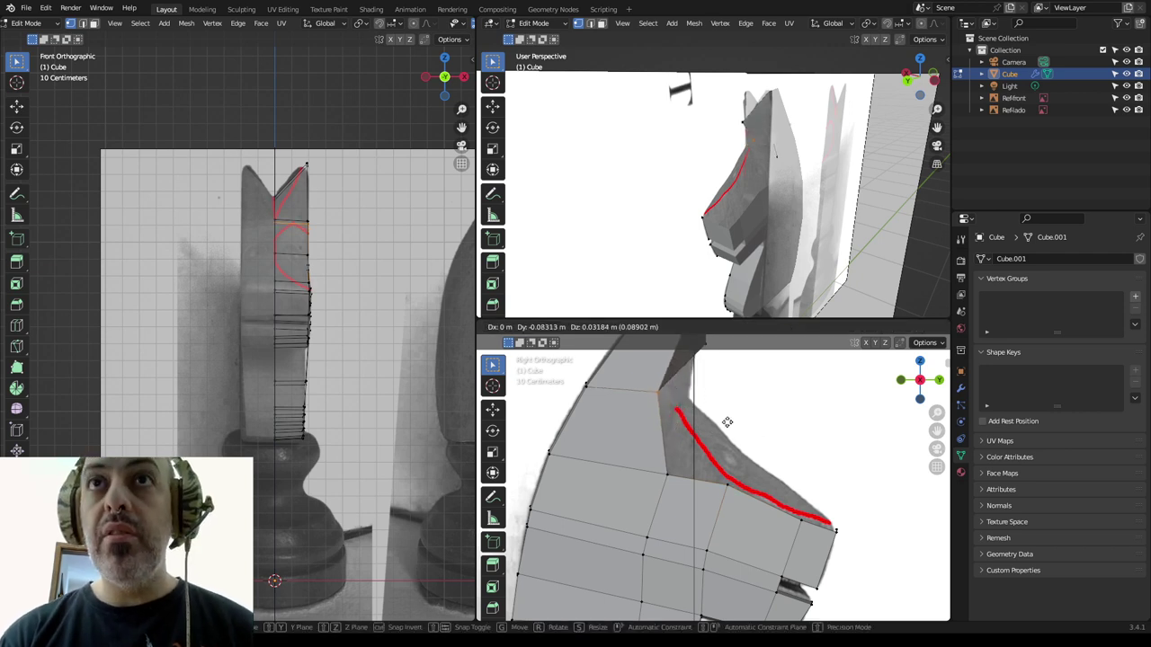
{"action": "left_click", "coordinate": [745, 437]}
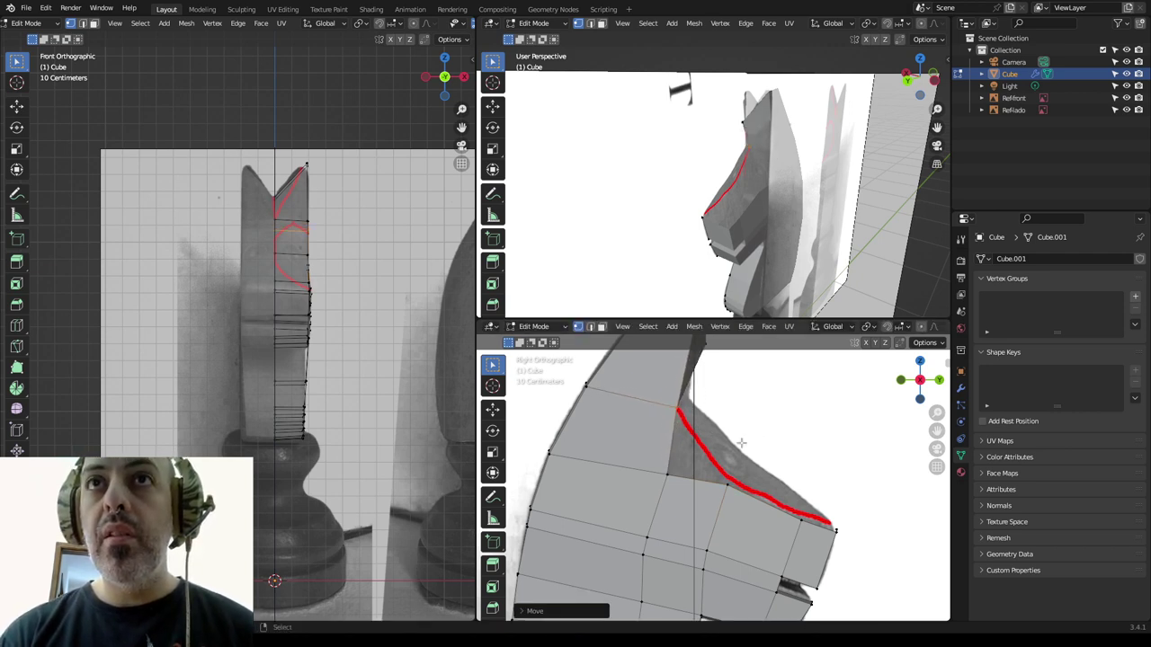
{"action": "key", "text": "g"}
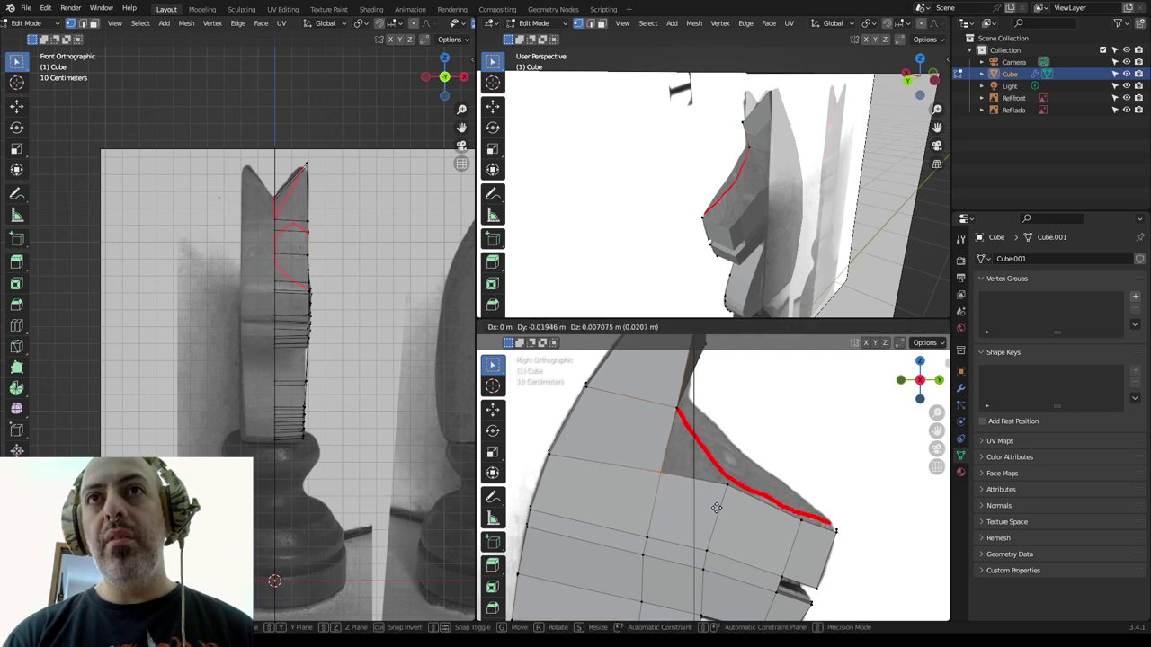
{"action": "left_click", "coordinate": [716, 508]}
{"action": "key", "text": "g"}
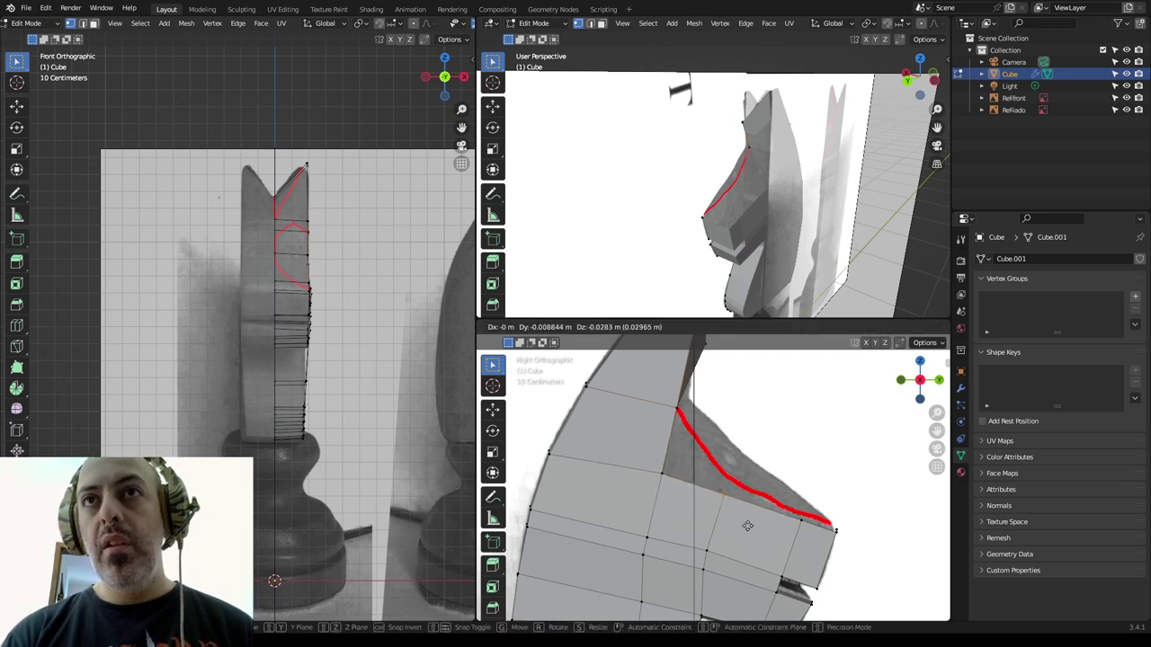
{"action": "left_click", "coordinate": [752, 518]}
{"action": "key", "text": "g"}
{"action": "left_click", "coordinate": [807, 535]}
{"action": "left_click", "coordinate": [841, 538]}
{"action": "key", "text": "g"}
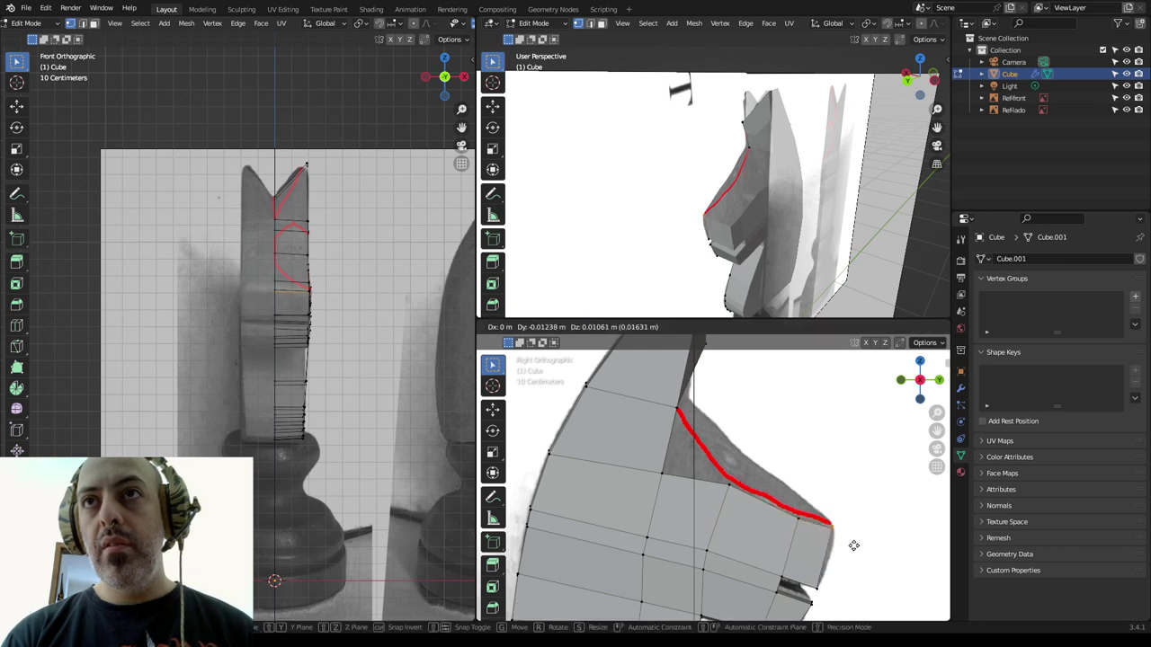
{"action": "left_click", "coordinate": [855, 544]}
Step: Select the top-of-neck and crest vertices and fit them to the front reference outline
{"action": "scroll", "coordinate": [324, 314], "scroll_direction": "up", "scroll_amount": 3}
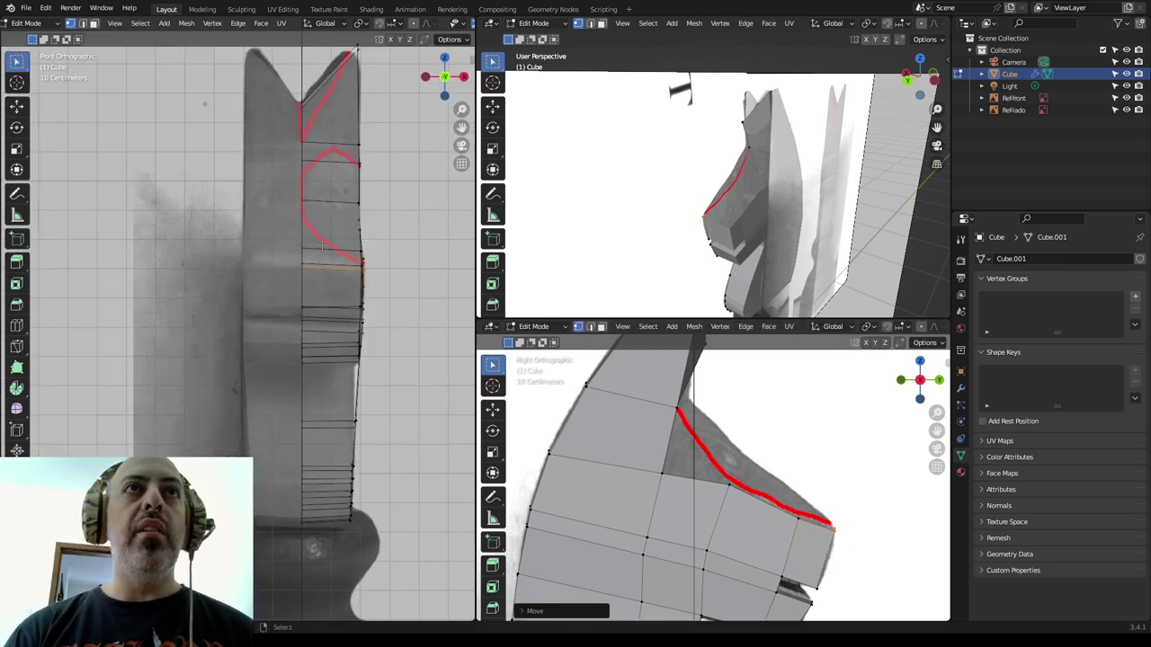
{"action": "scroll", "coordinate": [323, 314], "scroll_direction": "up", "scroll_amount": 1}
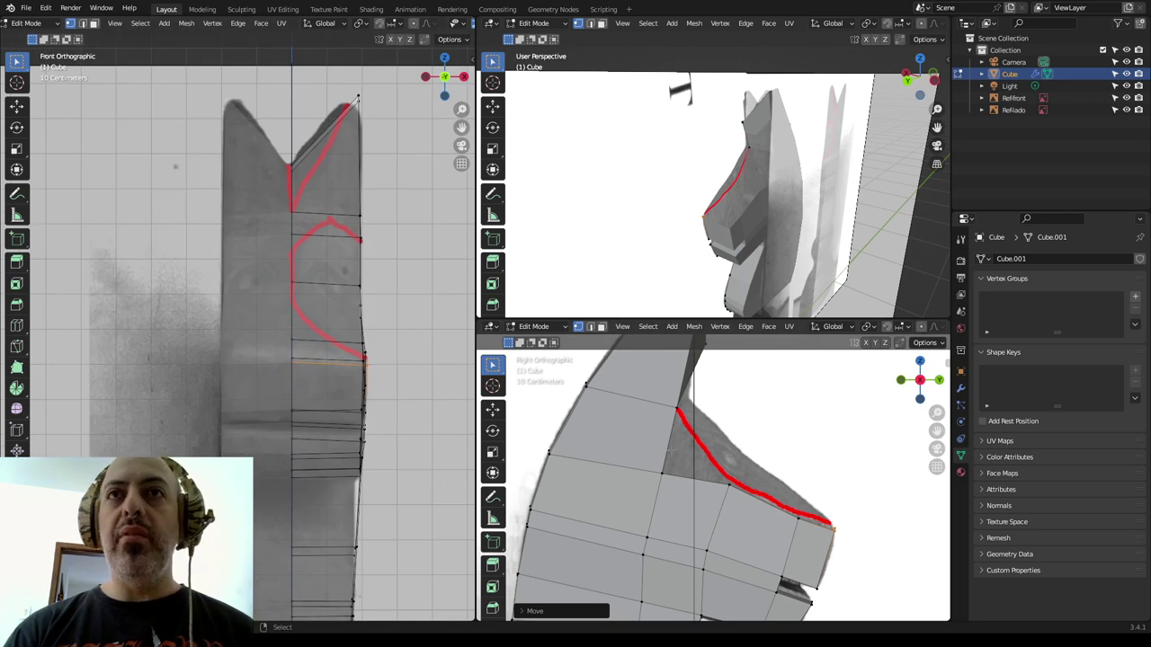
{"action": "left_click_drag", "start_coordinate": [644, 441], "coordinate": [850, 566]}
{"action": "left_click_drag", "start_coordinate": [651, 386], "coordinate": [706, 441]}
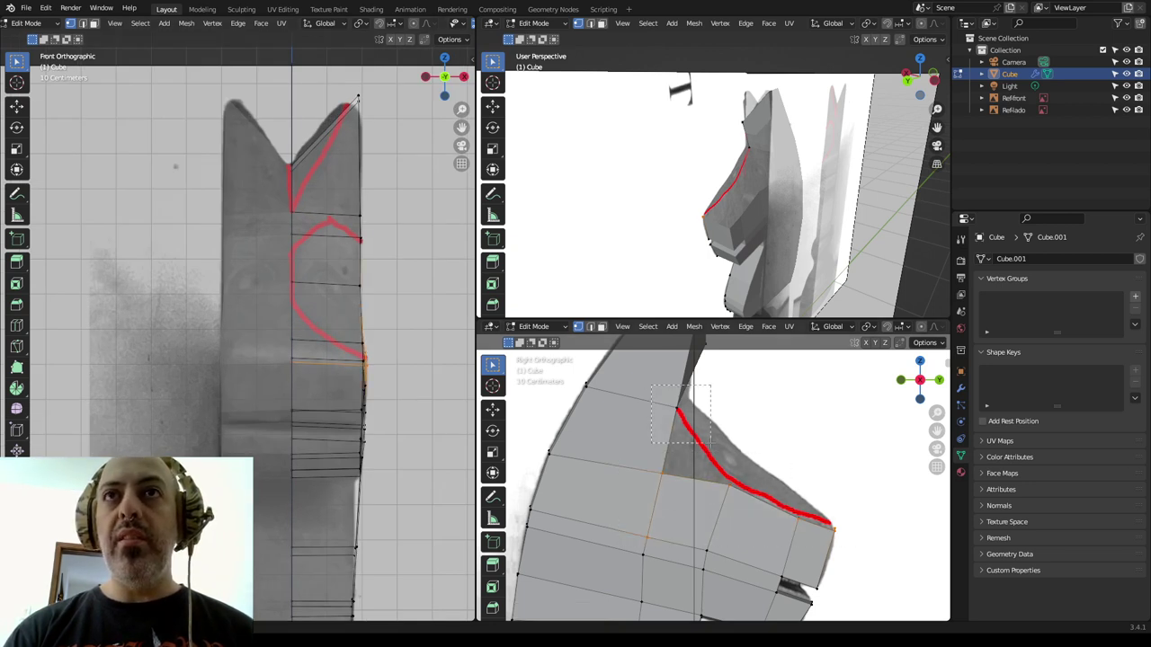
{"action": "scroll", "coordinate": [359, 314], "scroll_direction": "up", "scroll_amount": 1}
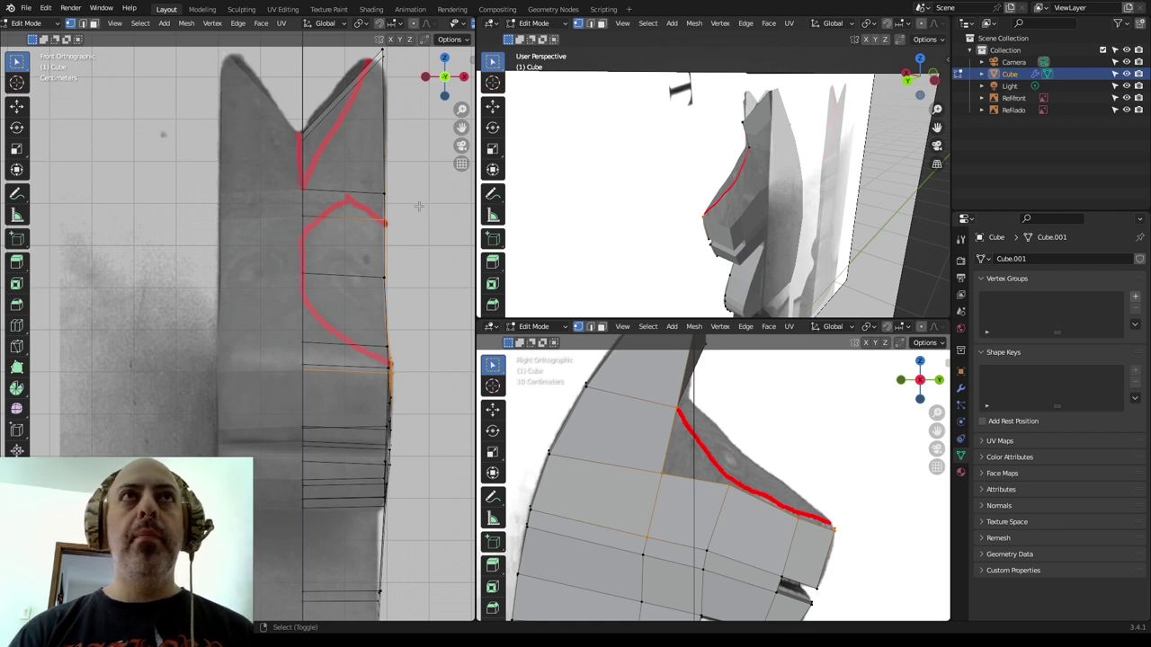
{"action": "middle_click_drag", "start_coordinate": [418, 206], "coordinate": [400, 246], "text": "shift"}
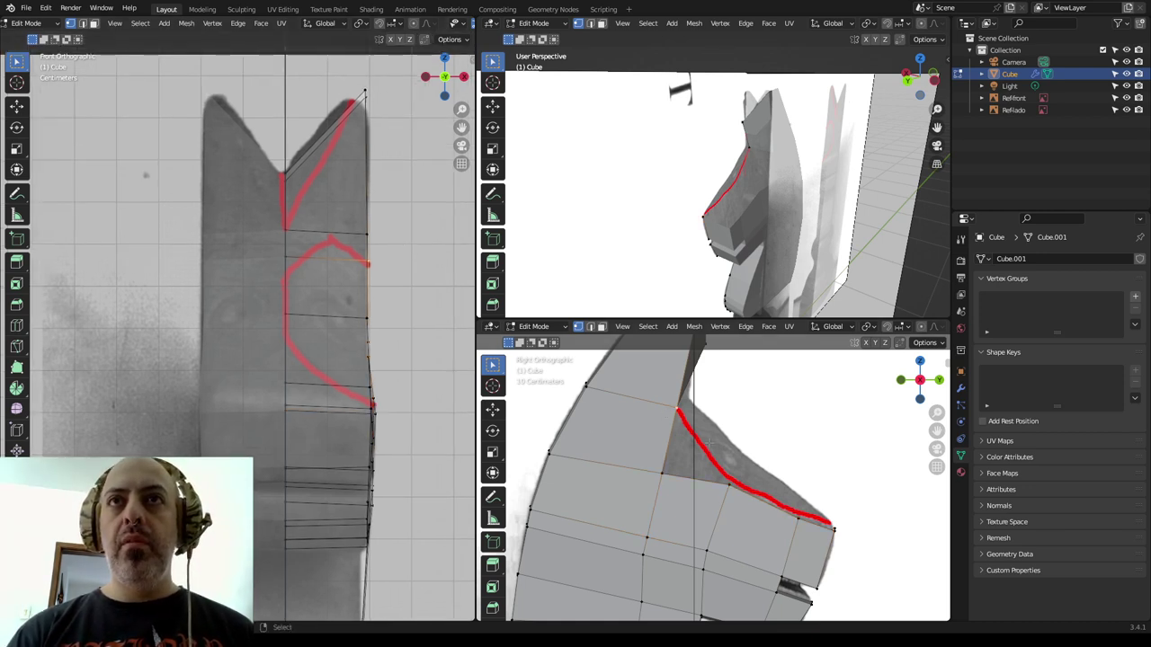
{"action": "key", "text": "g"}
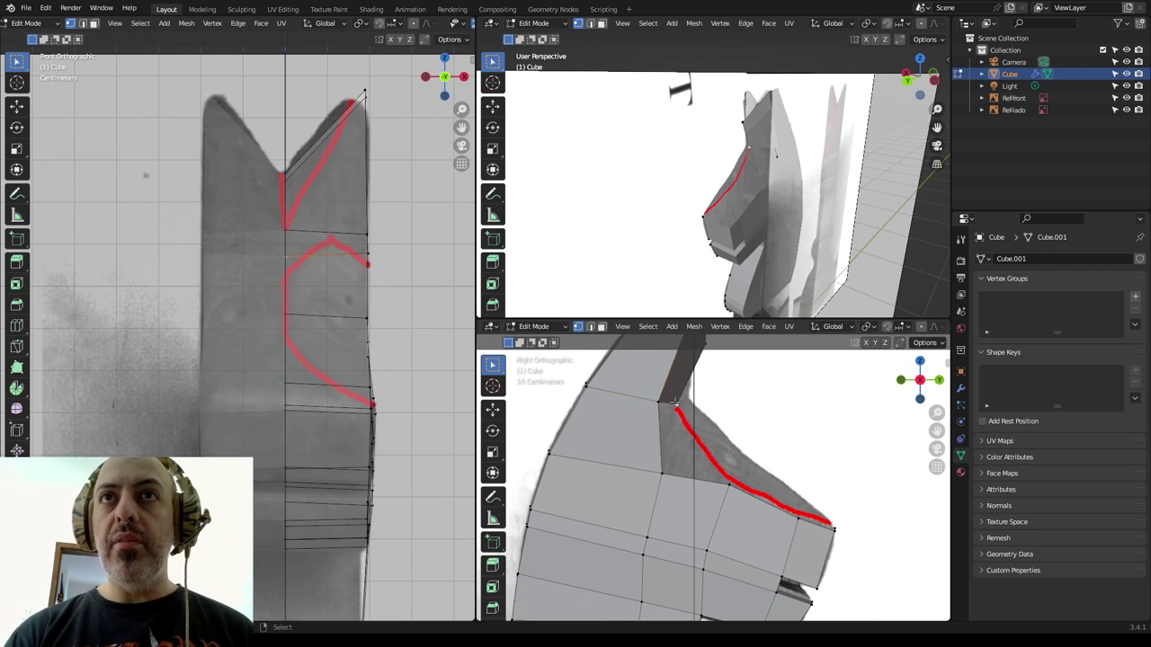
{"action": "left_click", "coordinate": [752, 426]}
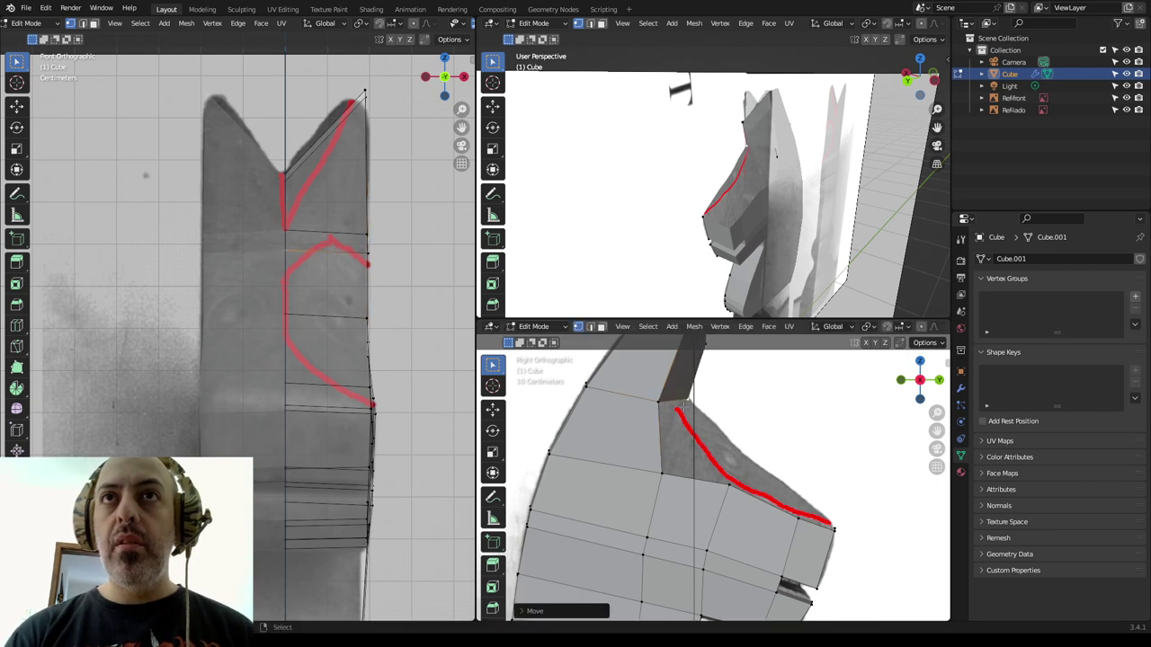
{"action": "left_click", "coordinate": [661, 403]}
{"action": "key", "text": "g"}
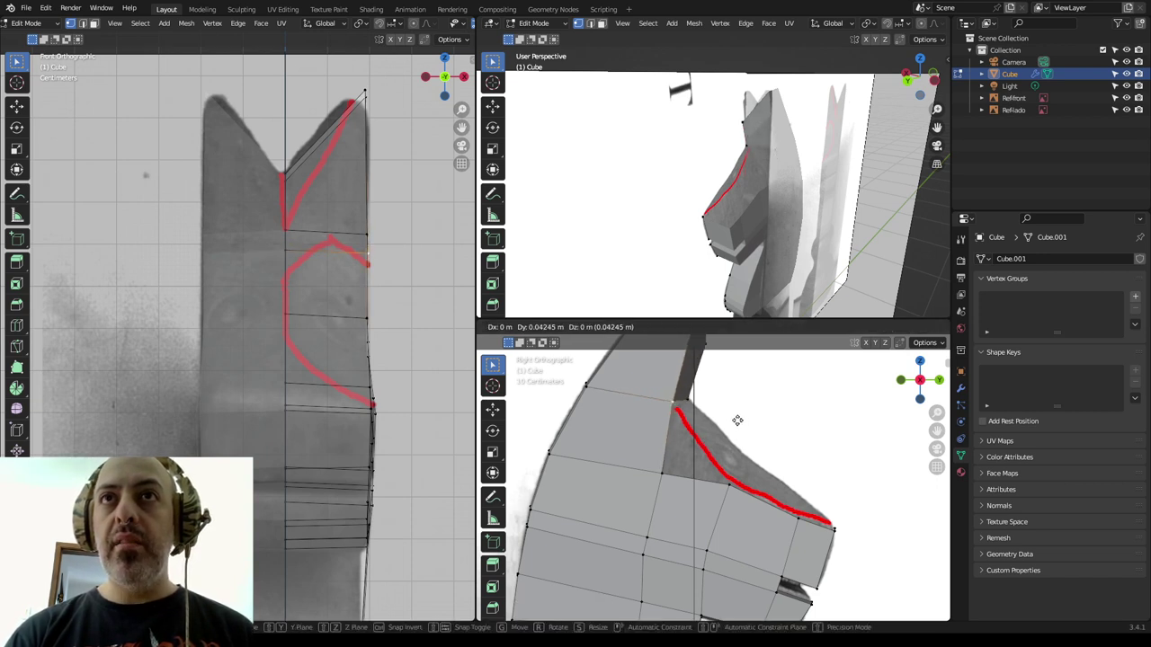
{"action": "left_click", "coordinate": [737, 420]}
Step: Move the top head vertex up to the ear tip, then return to Object Mode
{"action": "middle_click_drag", "start_coordinate": [751, 256], "coordinate": [771, 254]}
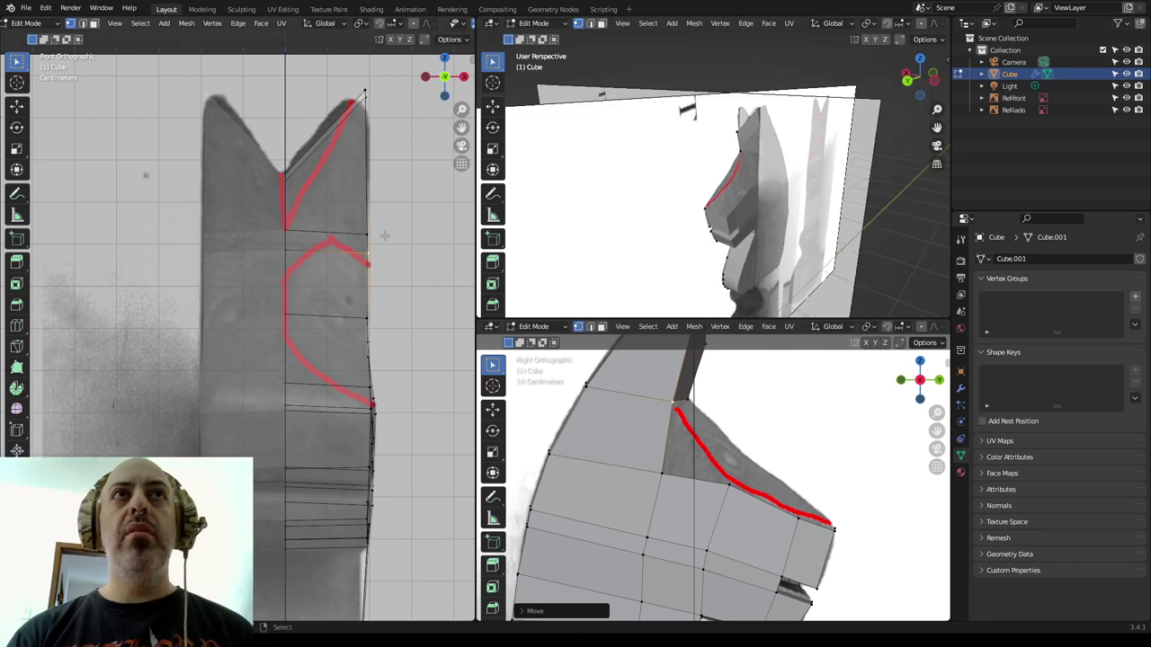
{"action": "scroll", "coordinate": [642, 392], "scroll_direction": "down", "scroll_amount": 4}
{"action": "scroll", "coordinate": [773, 412], "scroll_direction": "up", "scroll_amount": 2}
{"action": "scroll", "coordinate": [755, 418], "scroll_direction": "up", "scroll_amount": 1}
{"action": "left_click", "coordinate": [693, 420]}
{"action": "key", "text": "g"}
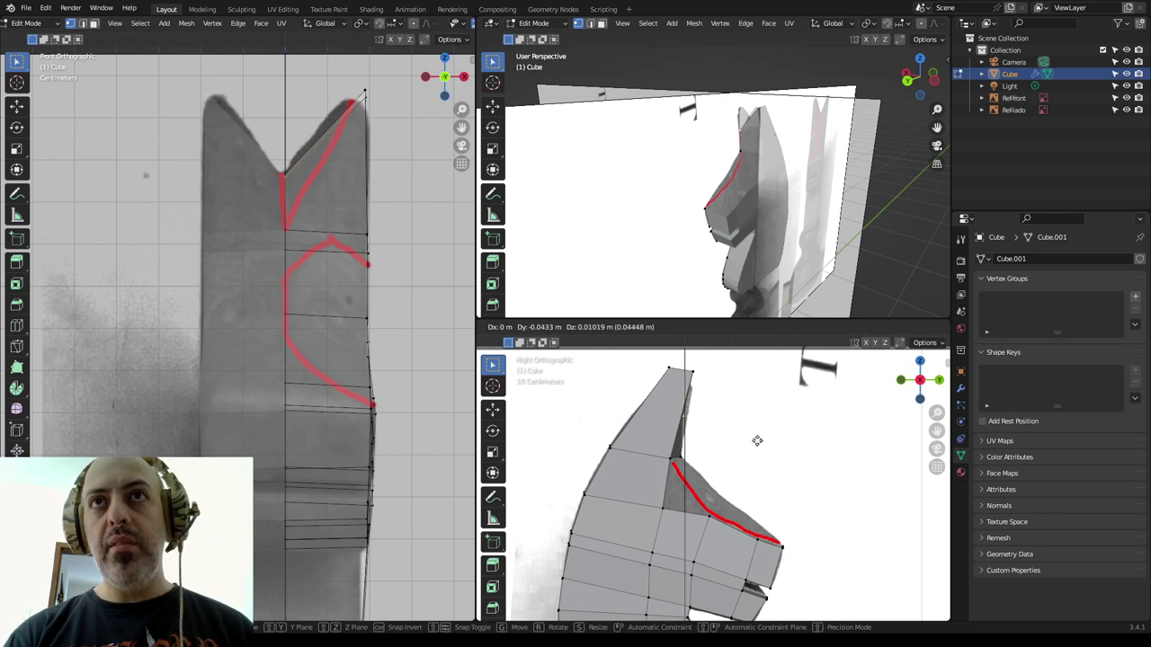
{"action": "left_click", "coordinate": [757, 441]}
{"action": "left_click", "coordinate": [690, 372]}
{"action": "key", "text": "g"}
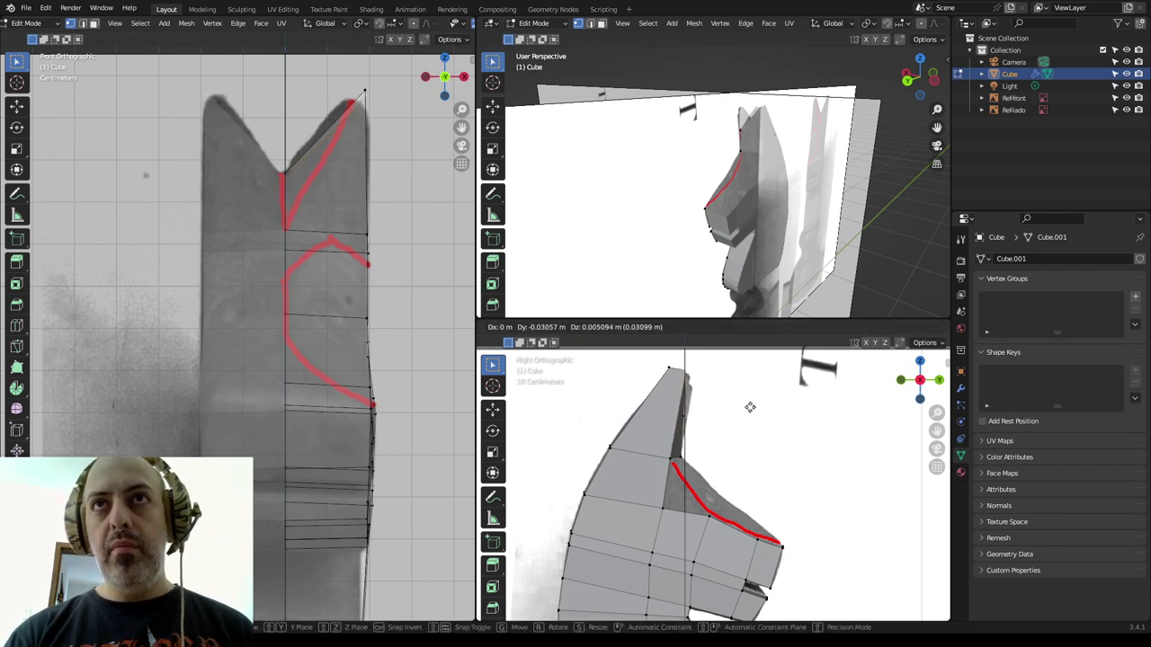
{"action": "left_click", "coordinate": [753, 404]}
{"action": "key", "text": "Tab"}
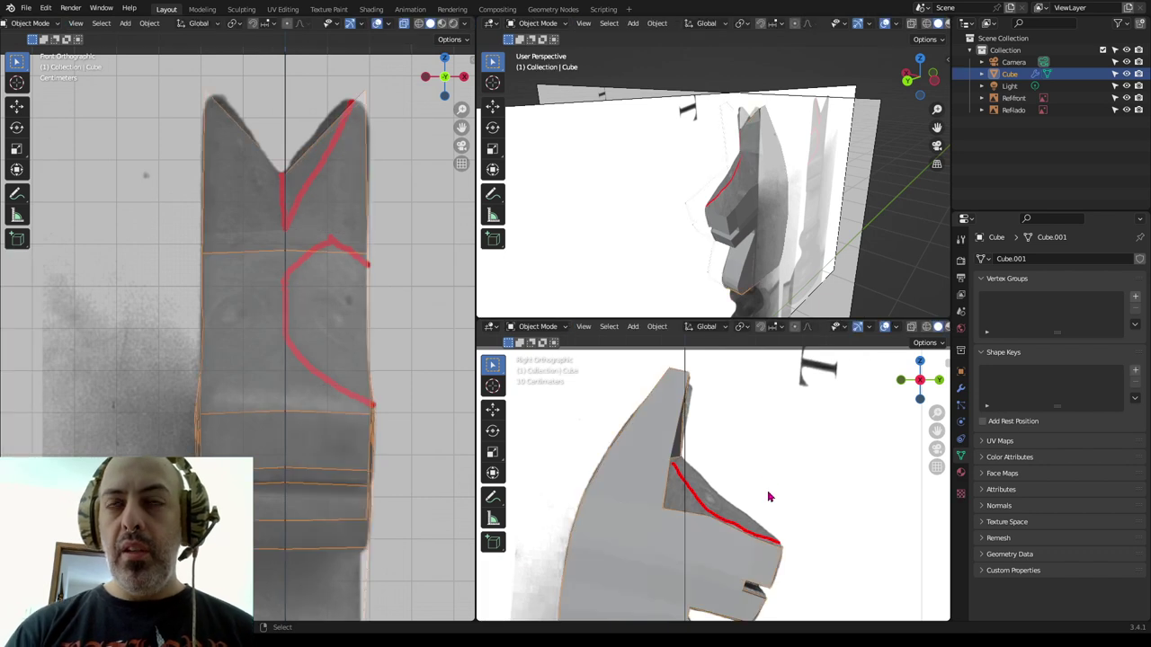
Step: Re-enter Edit Mode, undo the last change, and start moving the muzzle-end vertex along the red crest line
{"action": "middle_click_drag", "start_coordinate": [769, 493], "coordinate": [750, 457], "text": "shift"}
{"action": "scroll", "coordinate": [749, 455], "scroll_direction": "up", "scroll_amount": 2}
{"action": "key", "text": "Tab"}
{"action": "key", "text": "ctrl+z"}
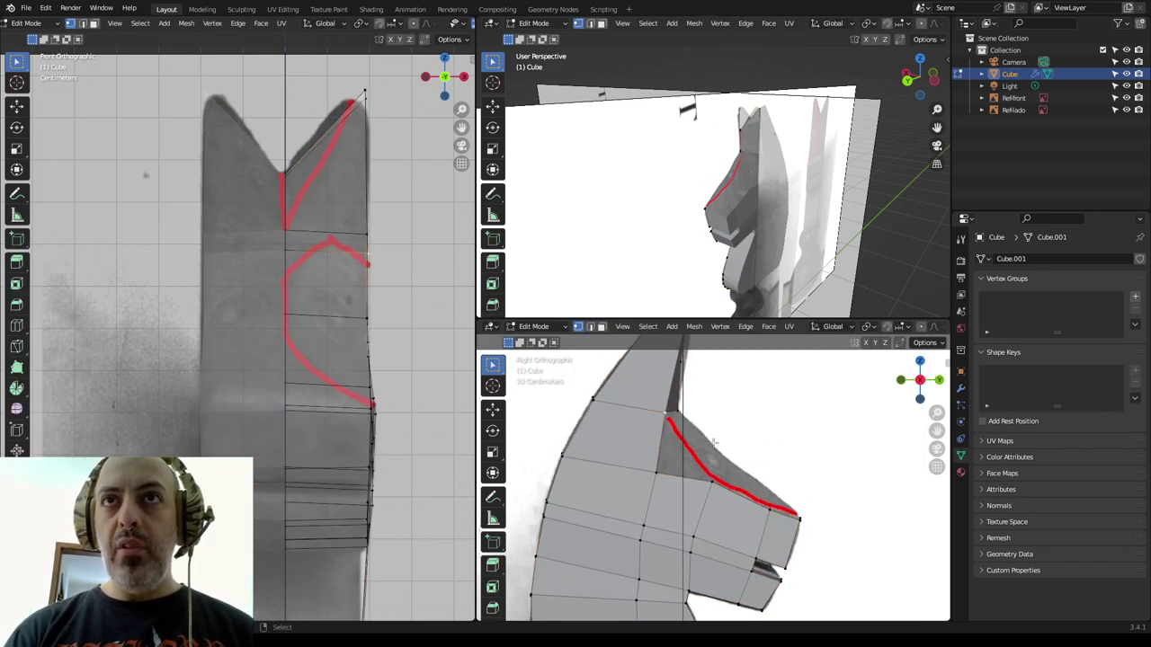
{"action": "left_click", "coordinate": [731, 468]}
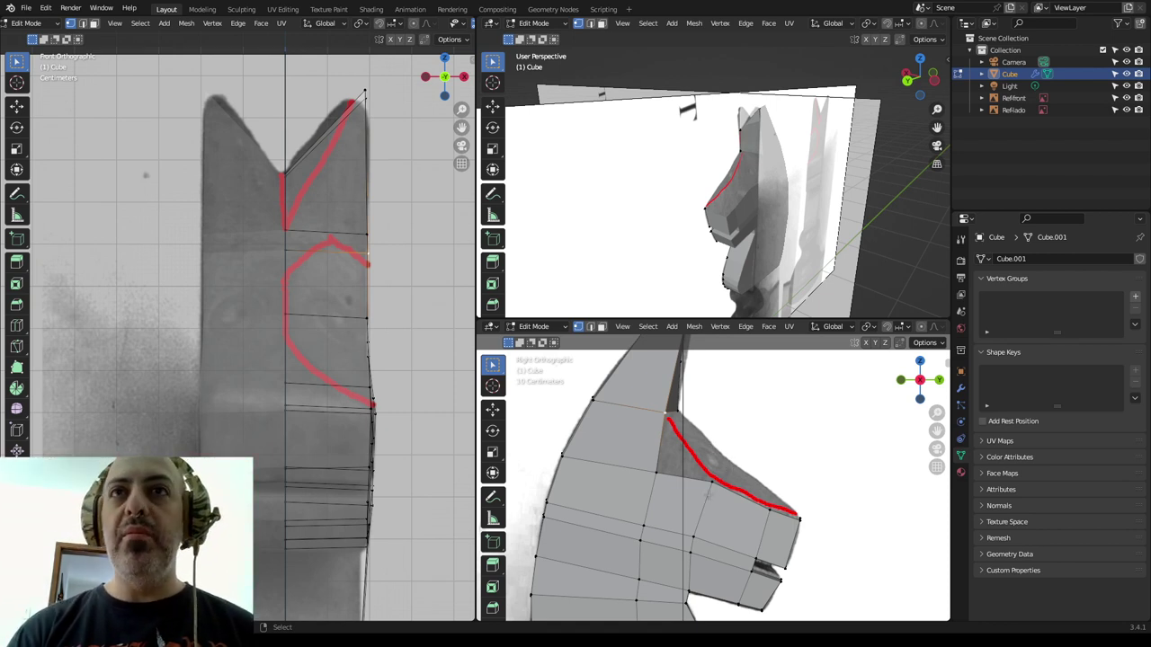
{"action": "left_click", "coordinate": [737, 497]}
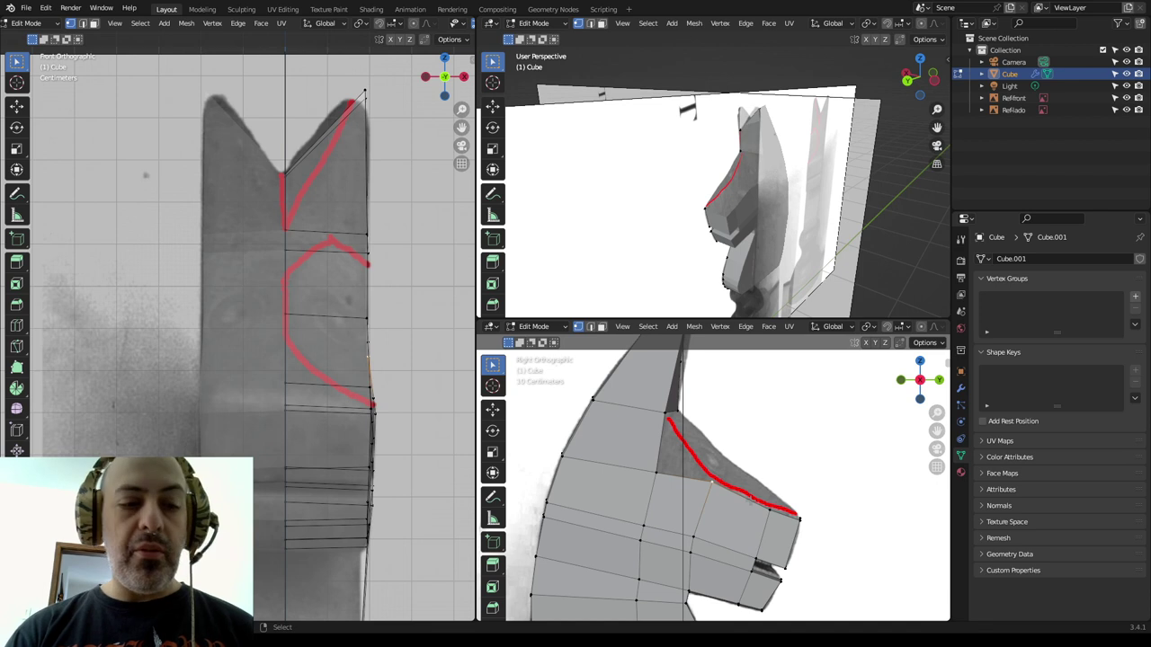
{"action": "left_click", "coordinate": [668, 414]}
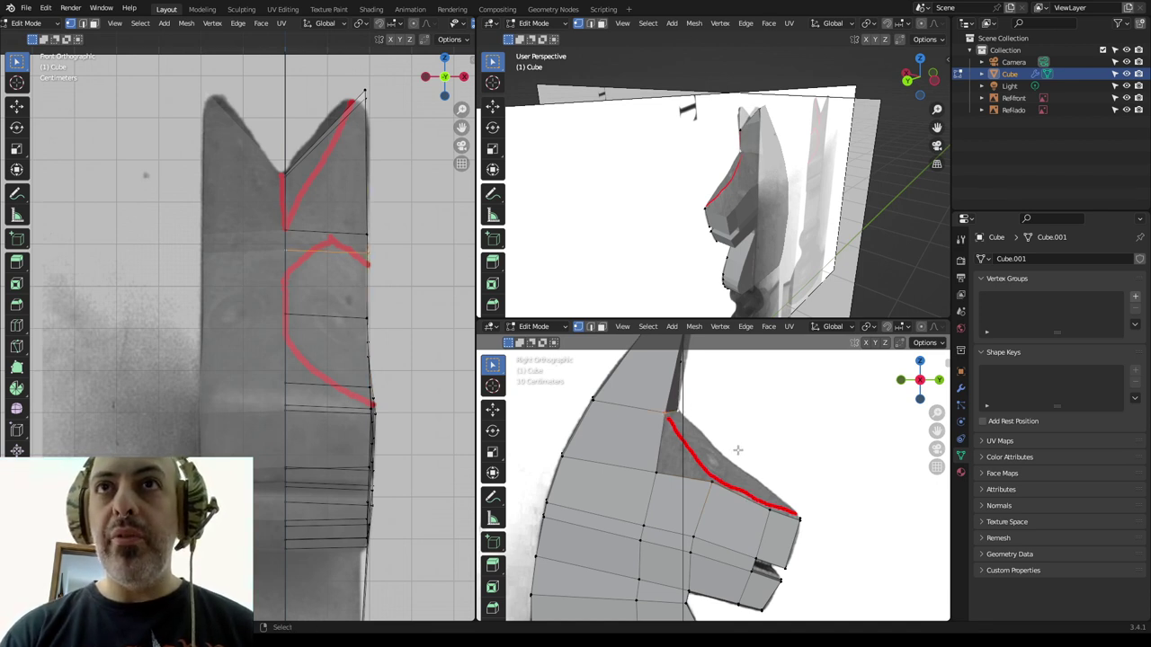
{"action": "key", "text": "g"}
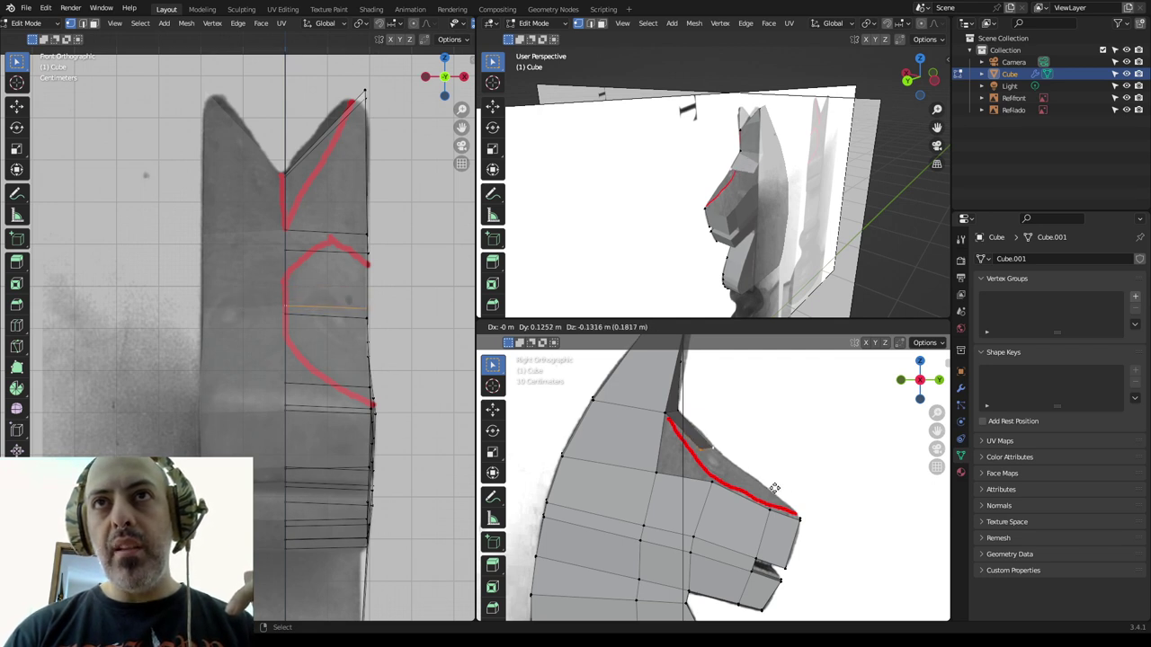
Step: Place the new snout vertex on the red crest line and fill the neck-crest gap with a face
{"action": "left_click", "coordinate": [782, 493]}
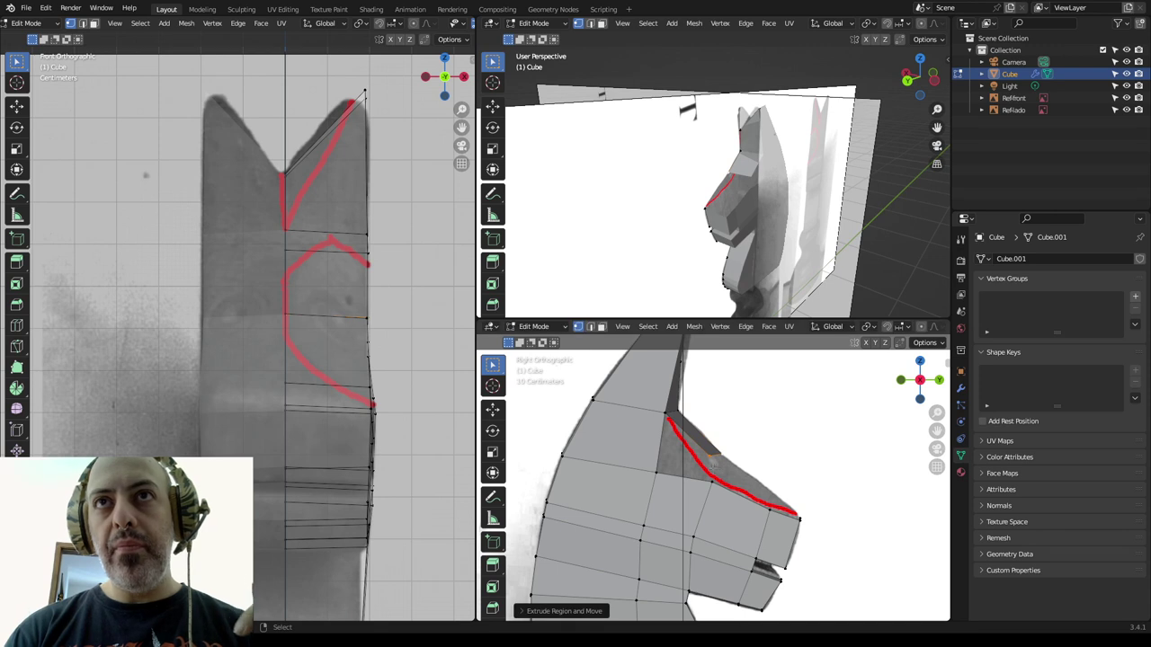
{"action": "key", "text": "g"}
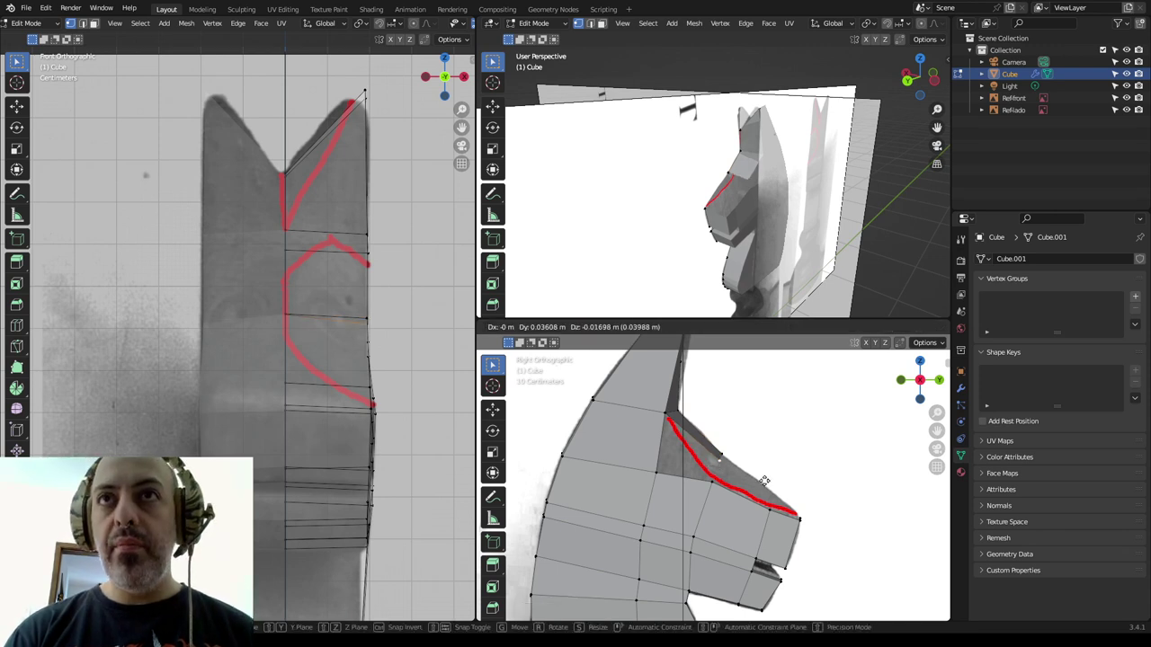
{"action": "left_click", "coordinate": [762, 480]}
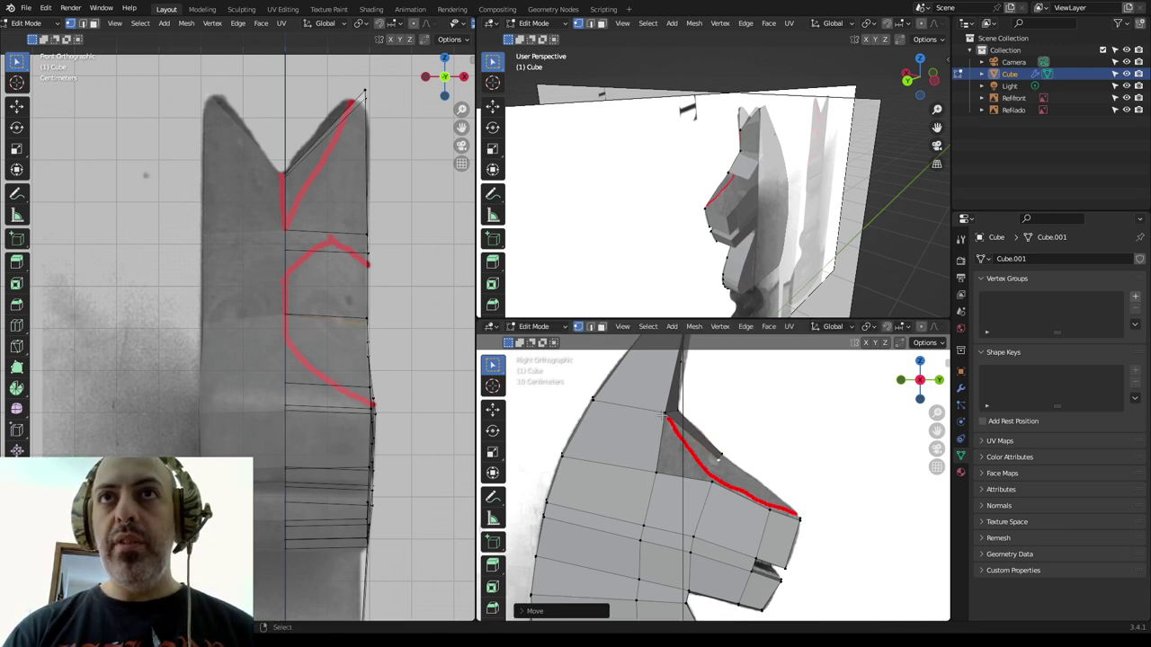
{"action": "left_click", "coordinate": [670, 473]}
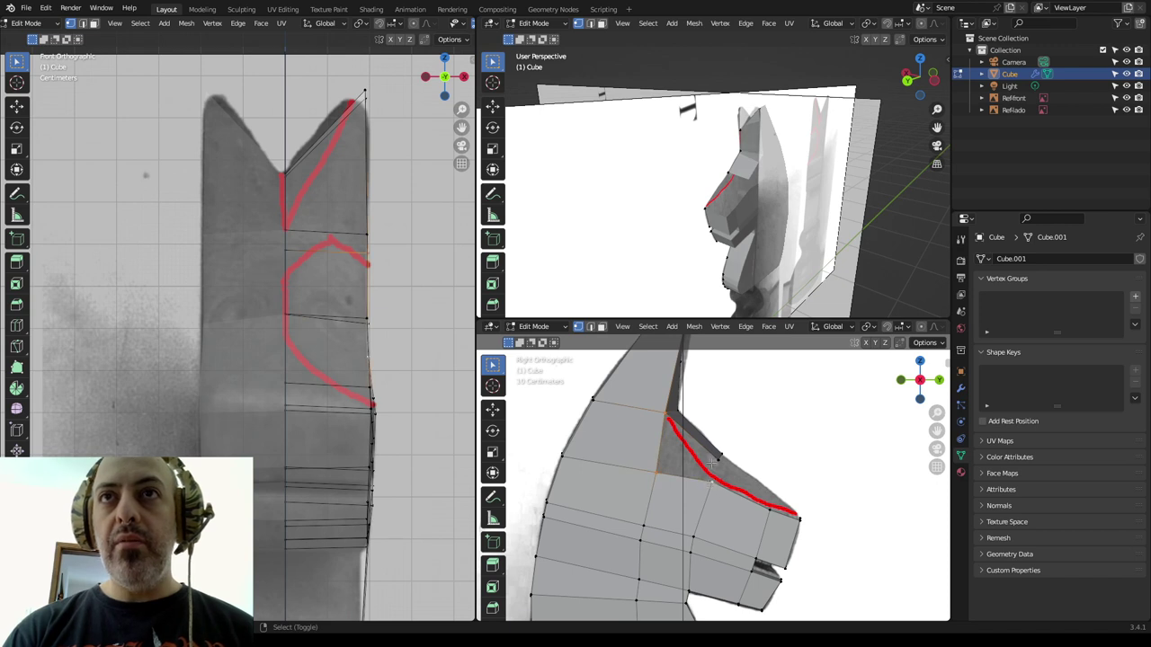
{"action": "left_click", "coordinate": [666, 438]}
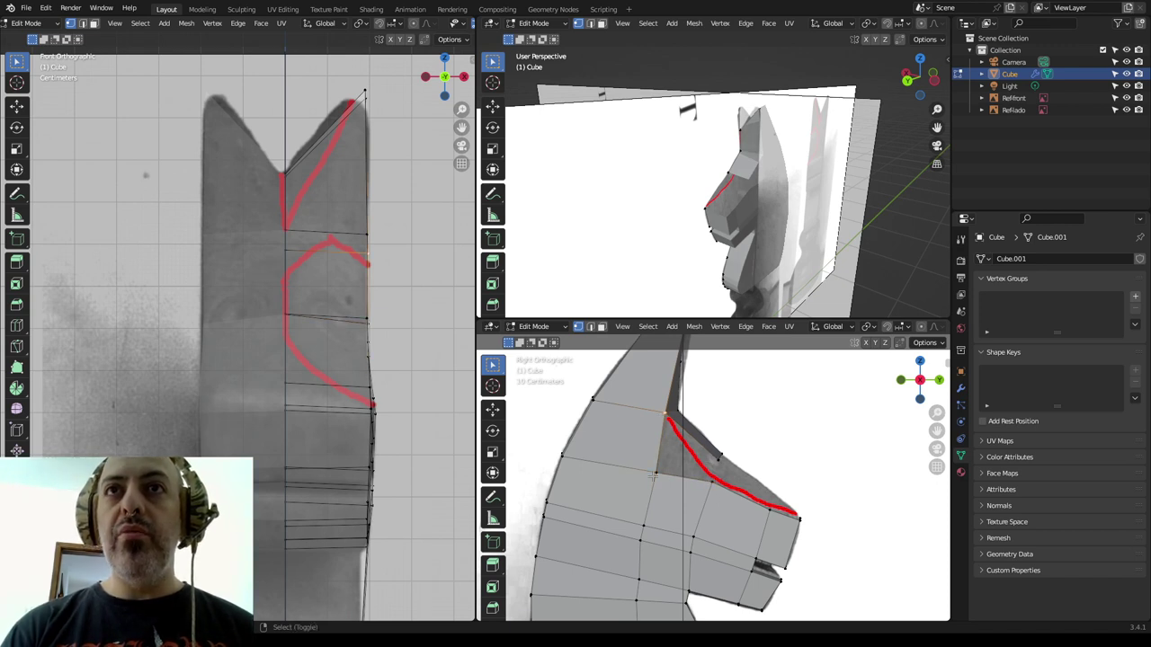
{"action": "left_click", "coordinate": [718, 464]}
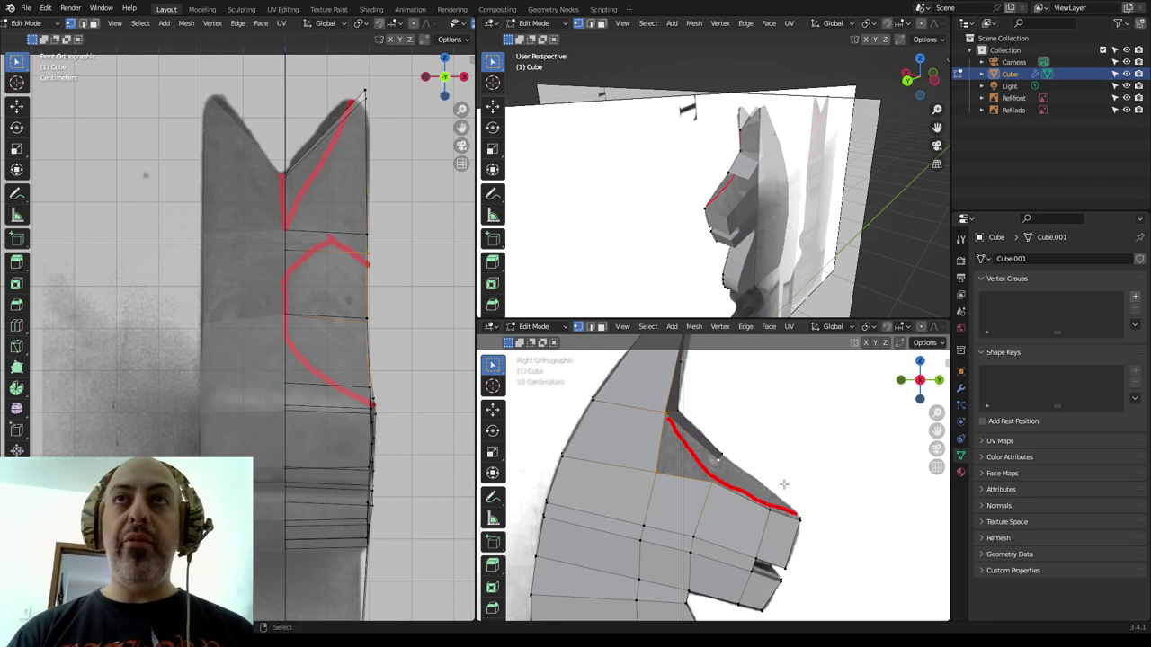
{"action": "key", "text": "f"}
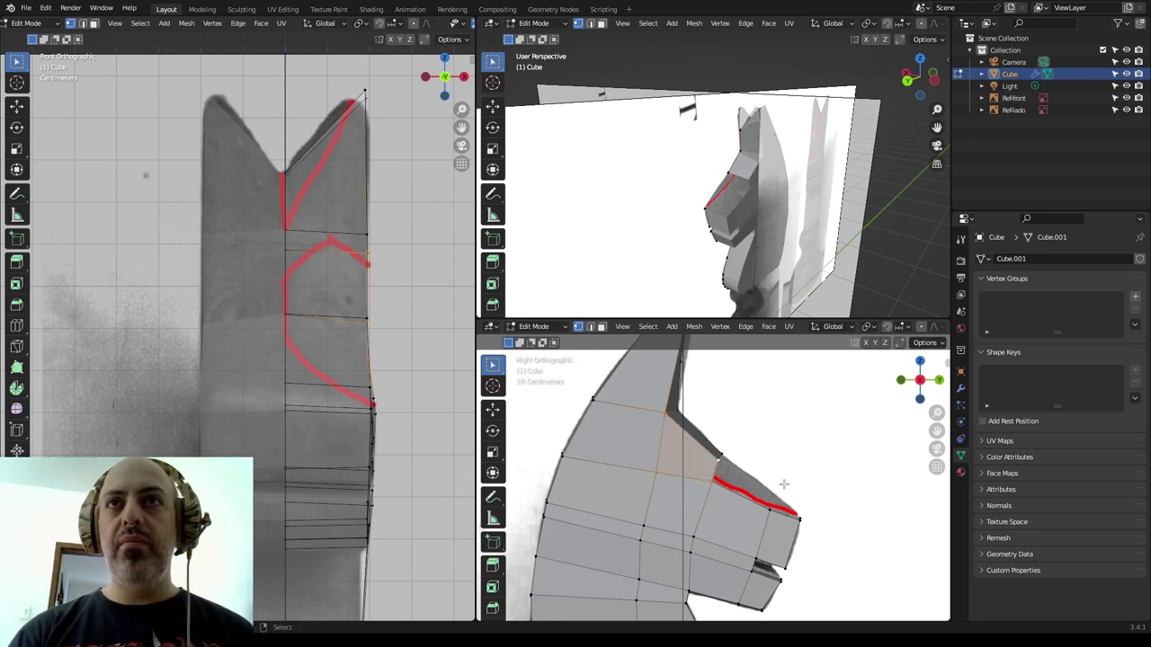
Step: Keep a horizontal edge loop selected and preview a vertical Ctrl+R loop cut through the middle
{"action": "mouse_move", "coordinate": [722, 207]}
{"action": "middle_mouse_down"}
{"action": "mouse_move", "coordinate": [787, 232]}
{"action": "mouse_move", "coordinate": [732, 211]}
{"action": "mouse_move", "coordinate": [739, 269]}
{"action": "mouse_move", "coordinate": [791, 237]}
{"action": "middle_mouse_up"}
{"action": "scroll", "coordinate": [731, 210], "scroll_direction": "up", "scroll_amount": 2}
{"action": "scroll", "coordinate": [732, 210], "scroll_direction": "up", "scroll_amount": 2}
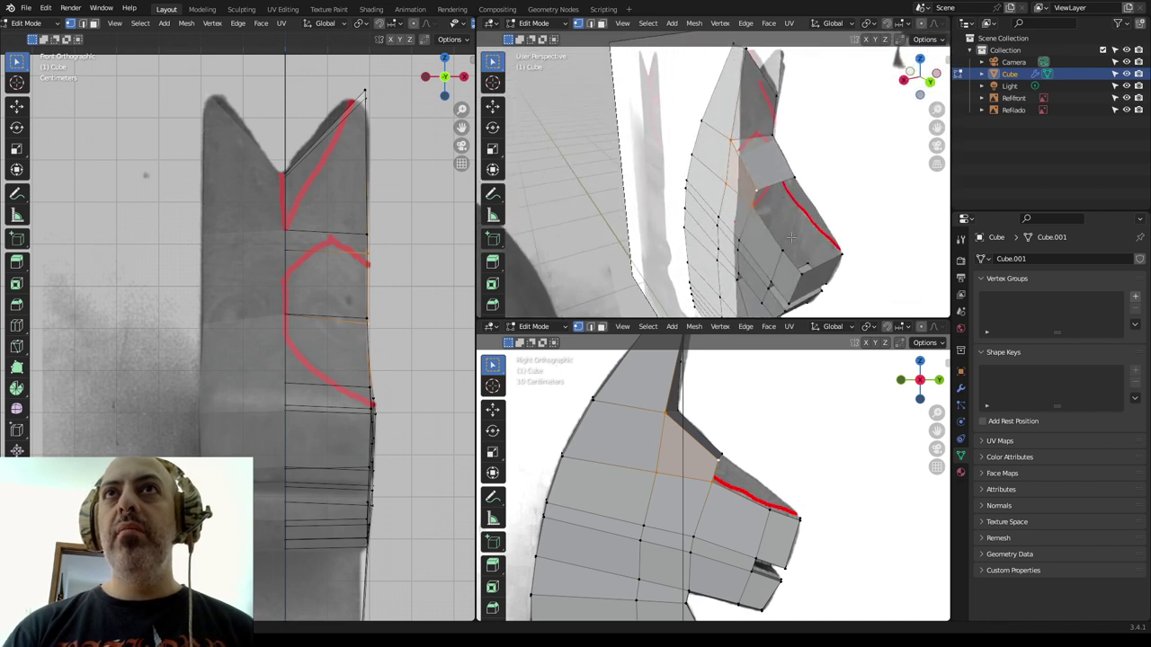
{"action": "left_click", "coordinate": [716, 462], "text": "alt"}
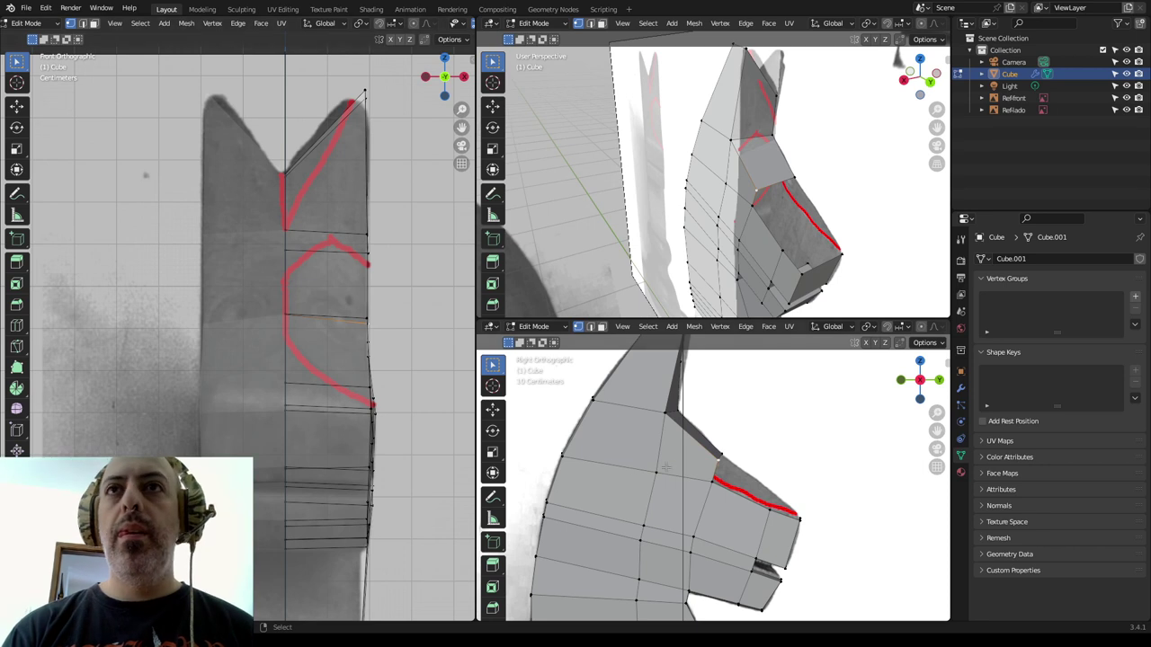
{"action": "middle_click_drag", "start_coordinate": [764, 475], "coordinate": [725, 489]}
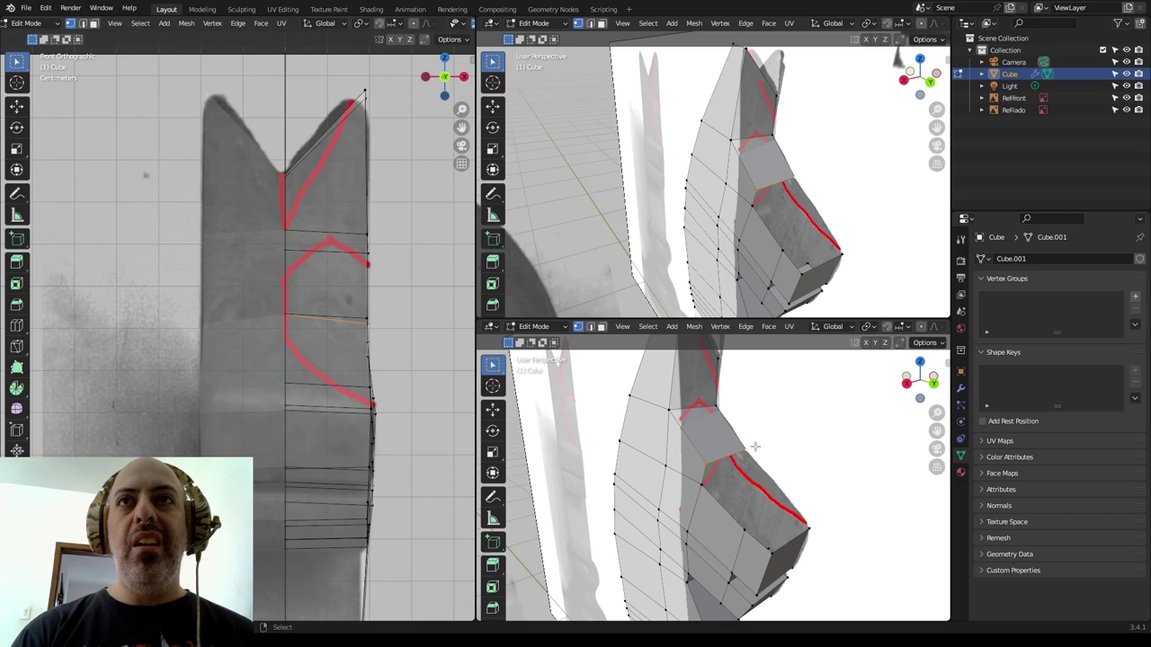
{"action": "key", "text": "ctrl+r"}
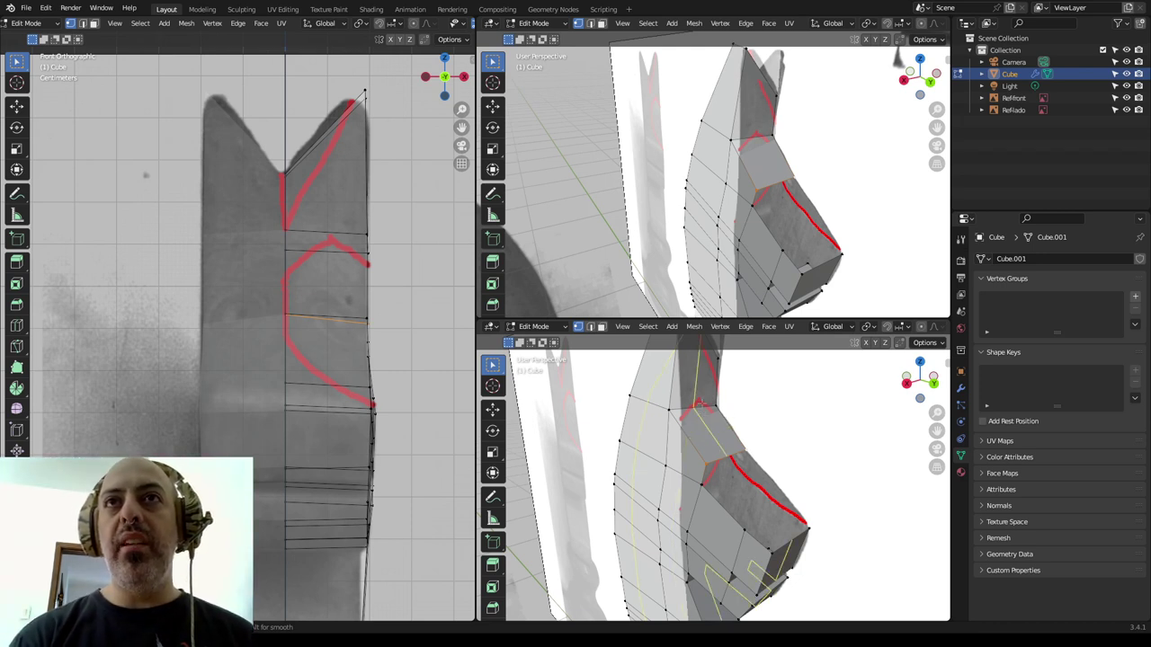
{"action": "left_click", "coordinate": [477, 350]}
Step: Keep the loop cut centred and move its top vertex onto the red V's peak
{"action": "right_click", "coordinate": [477, 350]}
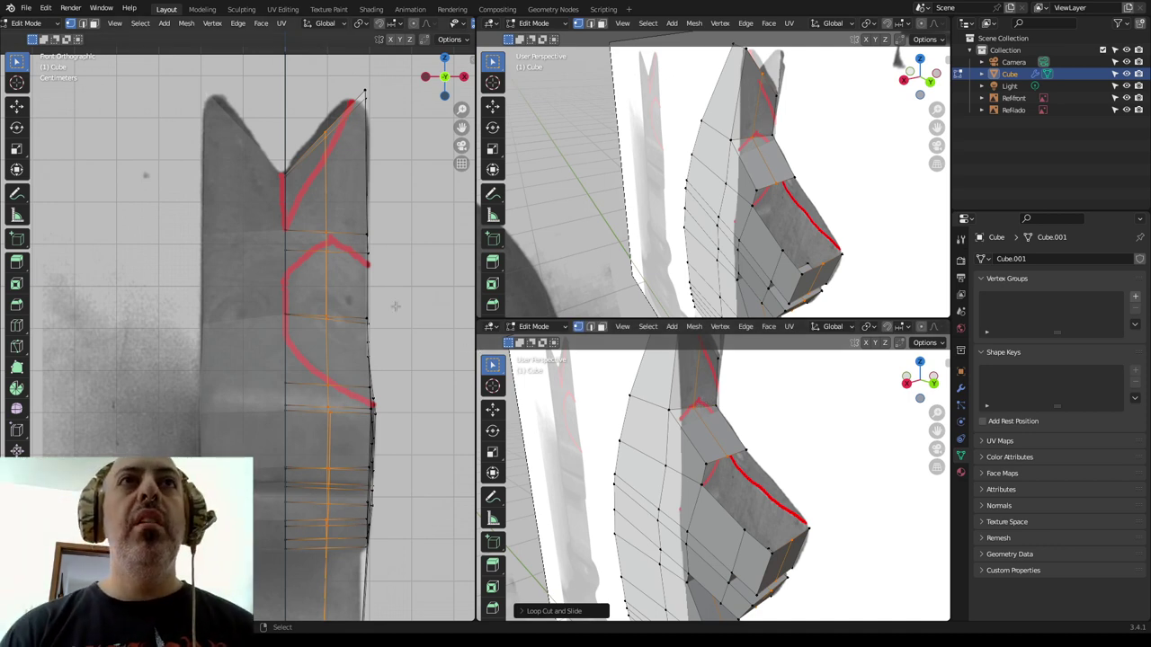
{"action": "left_click", "coordinate": [775, 471]}
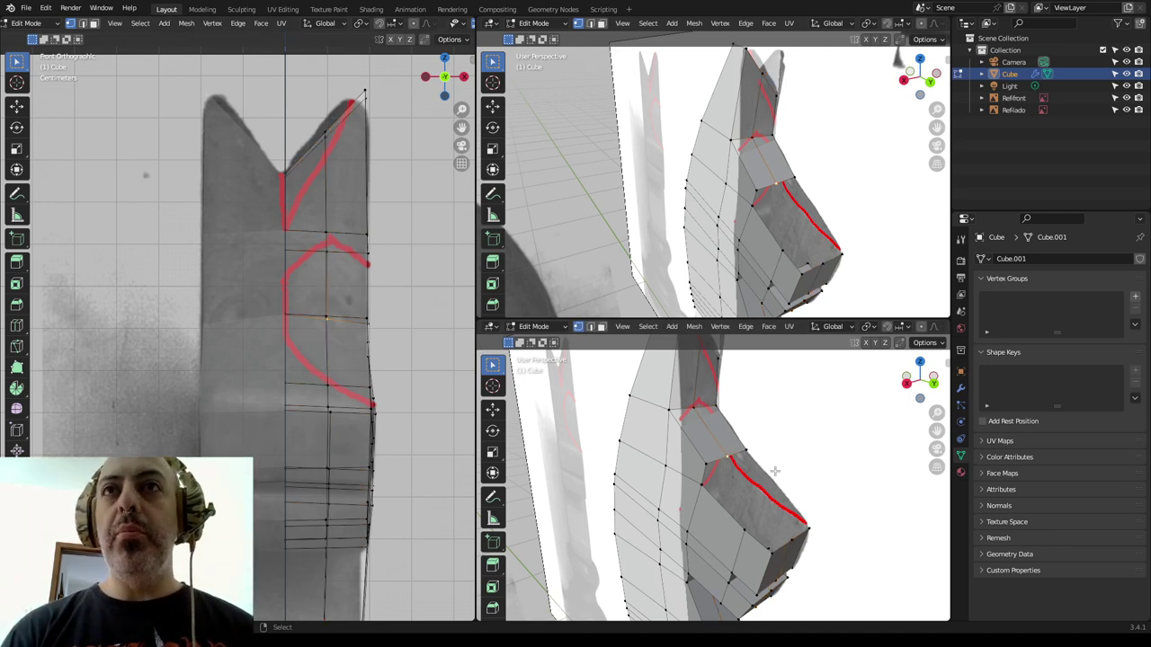
{"action": "left_click", "coordinate": [694, 411]}
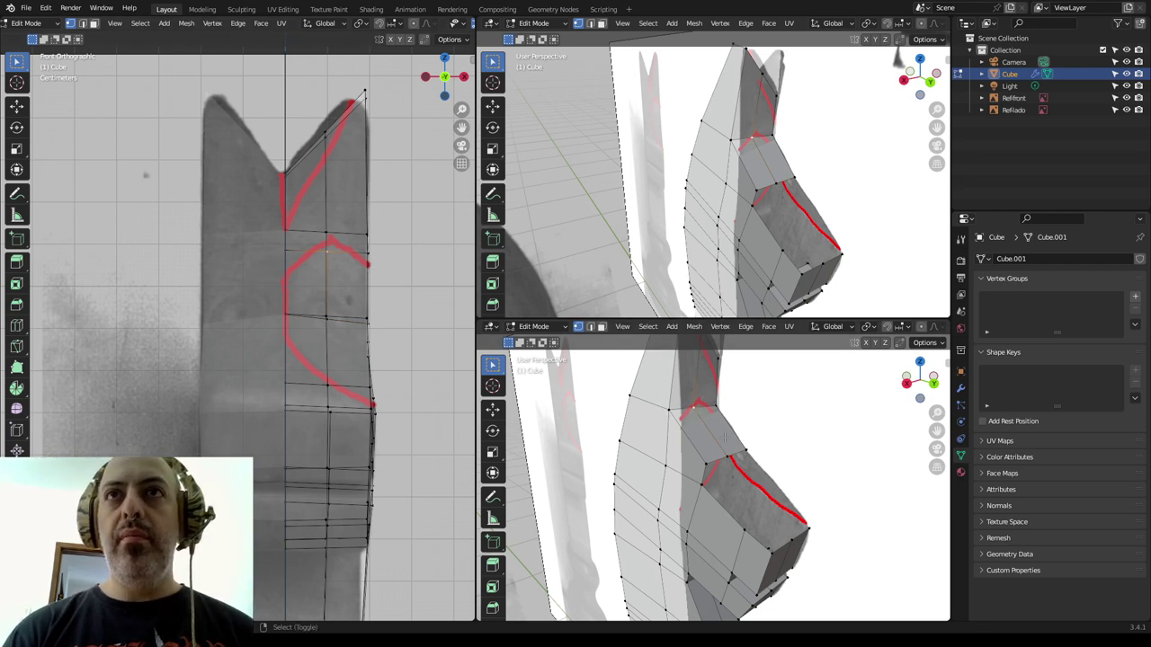
{"action": "key", "text": "g"}
{"action": "left_click", "coordinate": [430, 331]}
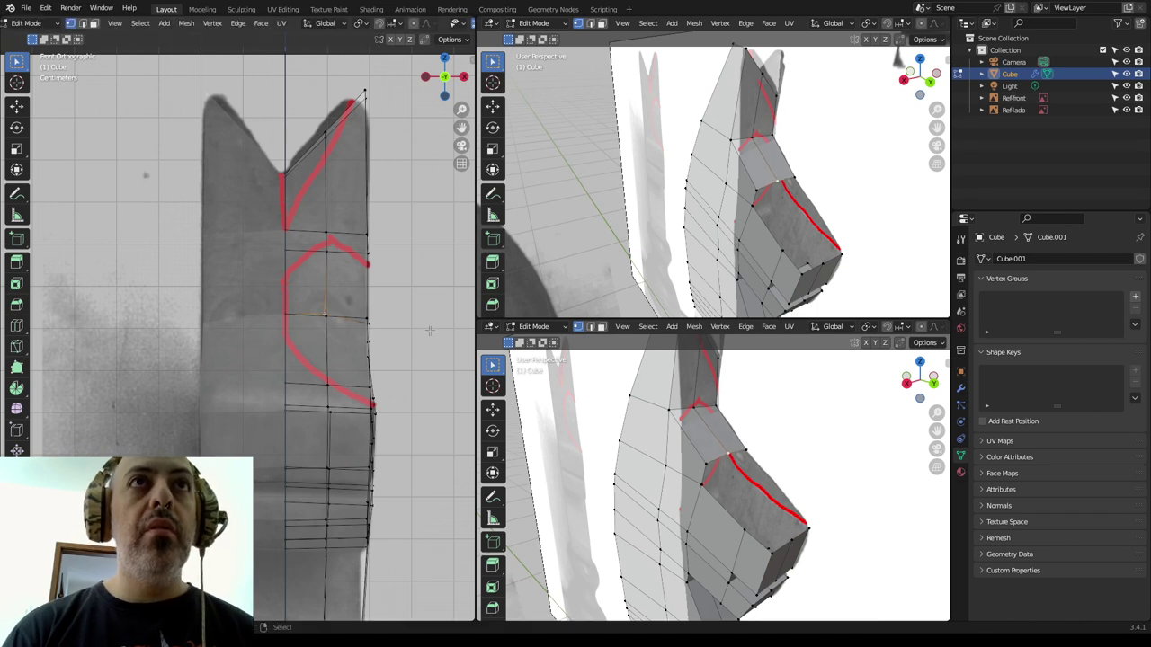
{"action": "left_click", "coordinate": [328, 244]}
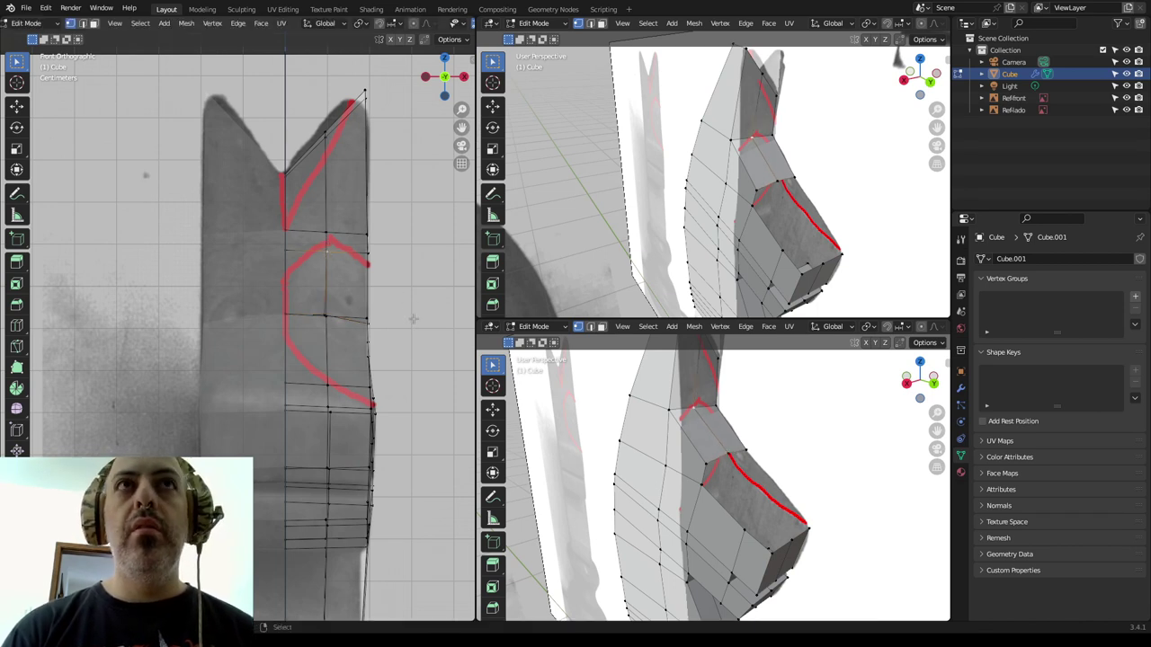
{"action": "key", "text": "g"}
{"action": "left_click", "coordinate": [403, 307]}
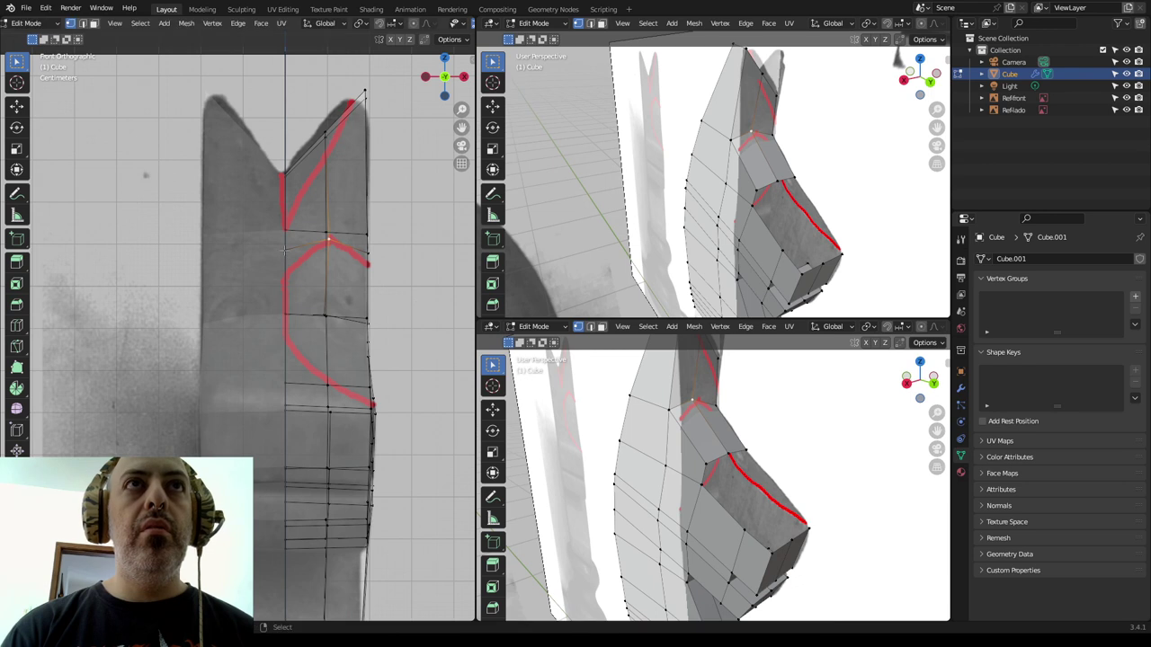
Step: Refine the peak vertex position and move the loop's lower vertex onto the red outline
{"action": "key", "text": "g"}
{"action": "left_click", "coordinate": [382, 283]}
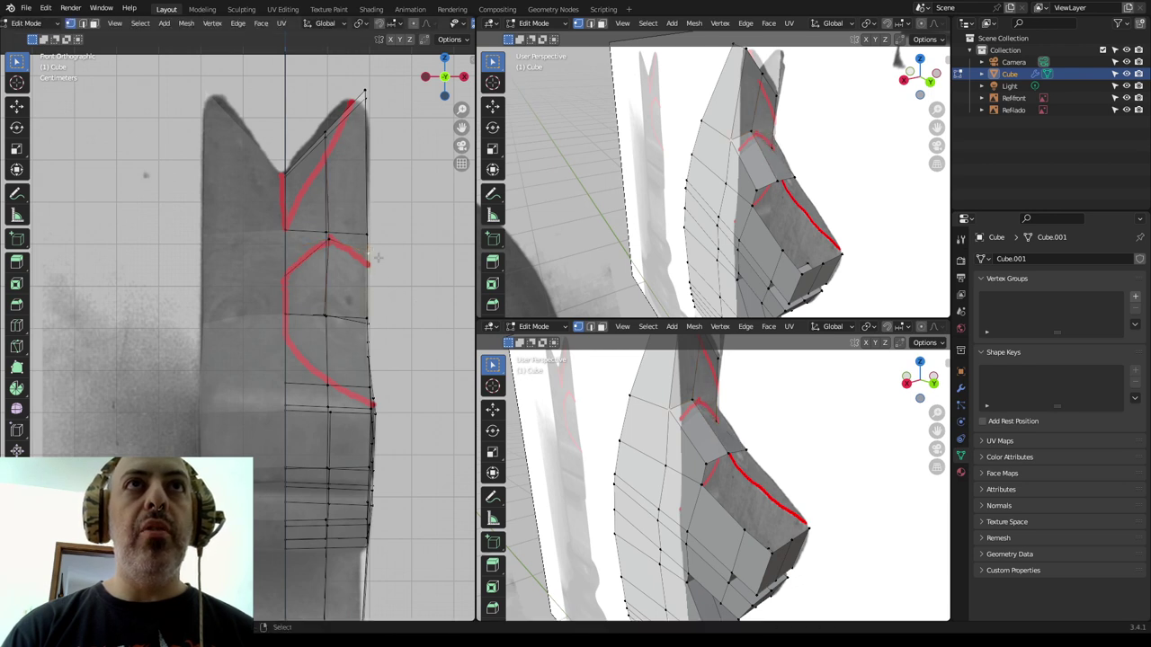
{"action": "key", "text": "g"}
{"action": "left_click", "coordinate": [403, 288]}
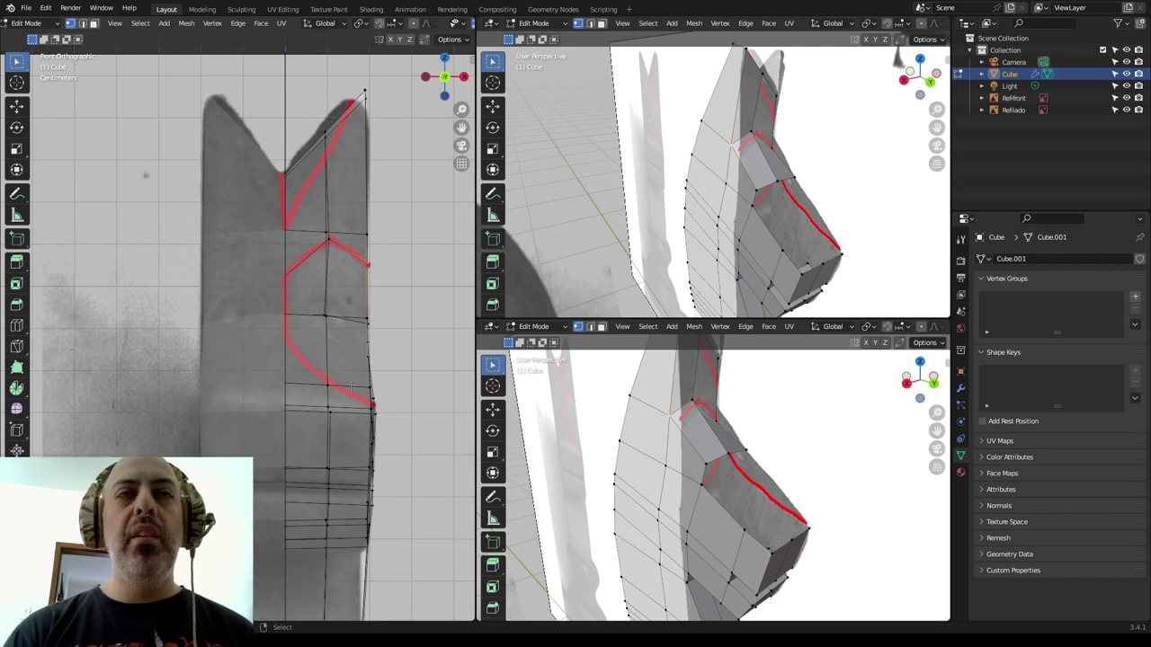
{"action": "left_click", "coordinate": [324, 314]}
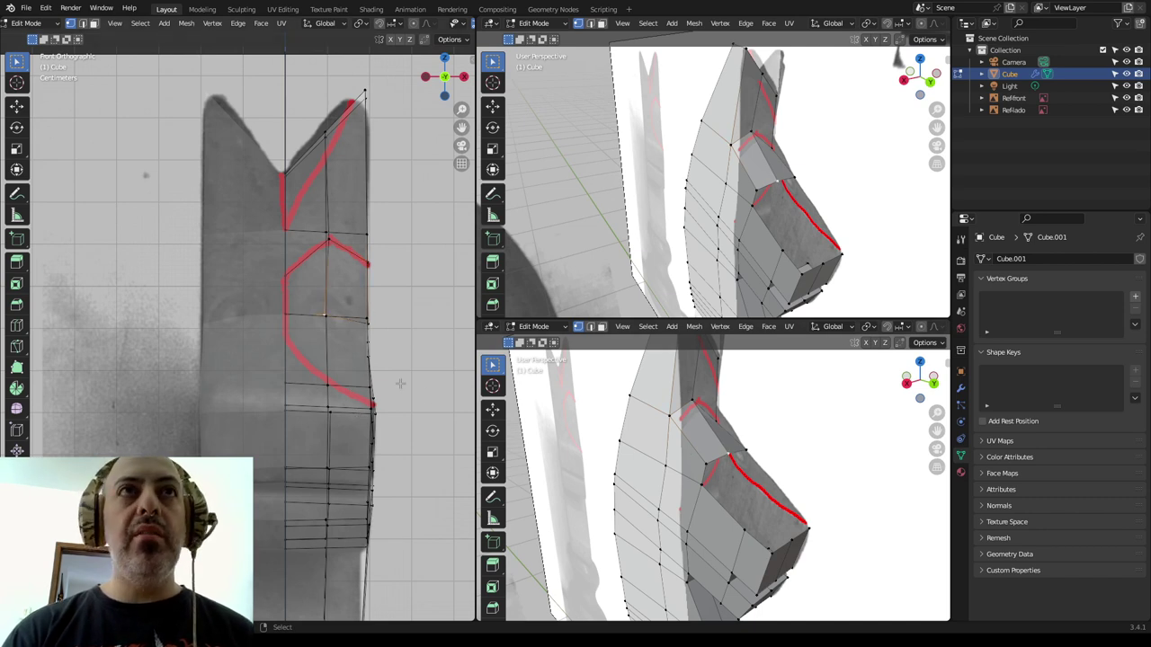
{"action": "key", "text": "g"}
{"action": "left_click", "coordinate": [391, 357]}
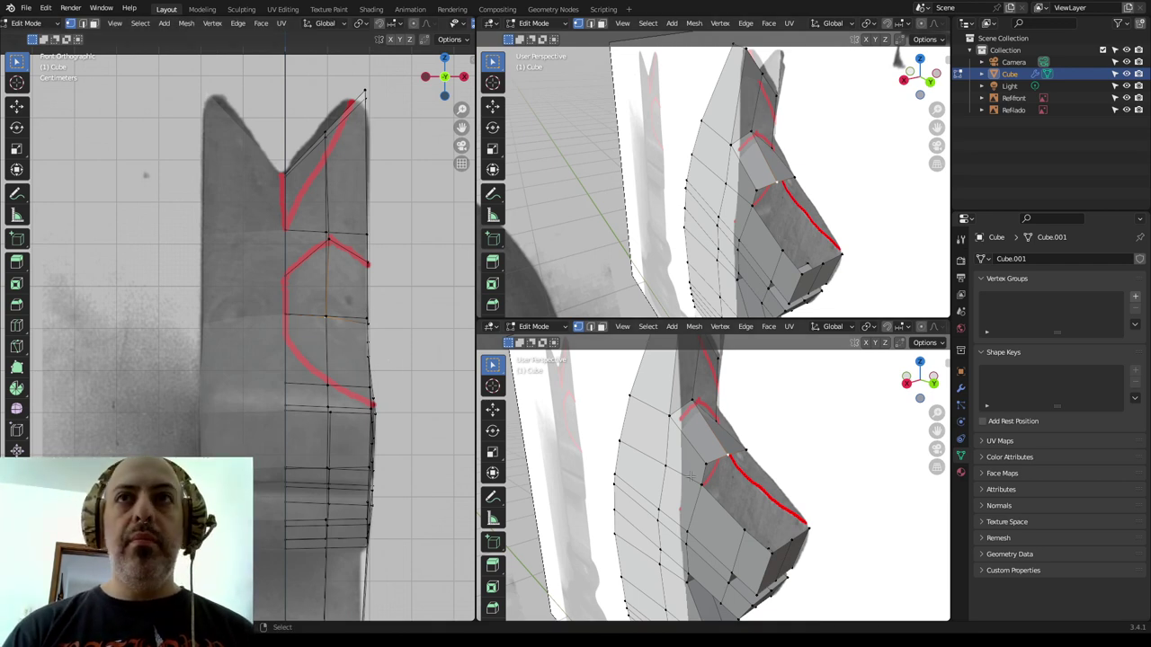
Step: Inspect the neck edge and V-peak vertex from other angles, then clear the selection
{"action": "left_click", "coordinate": [737, 470]}
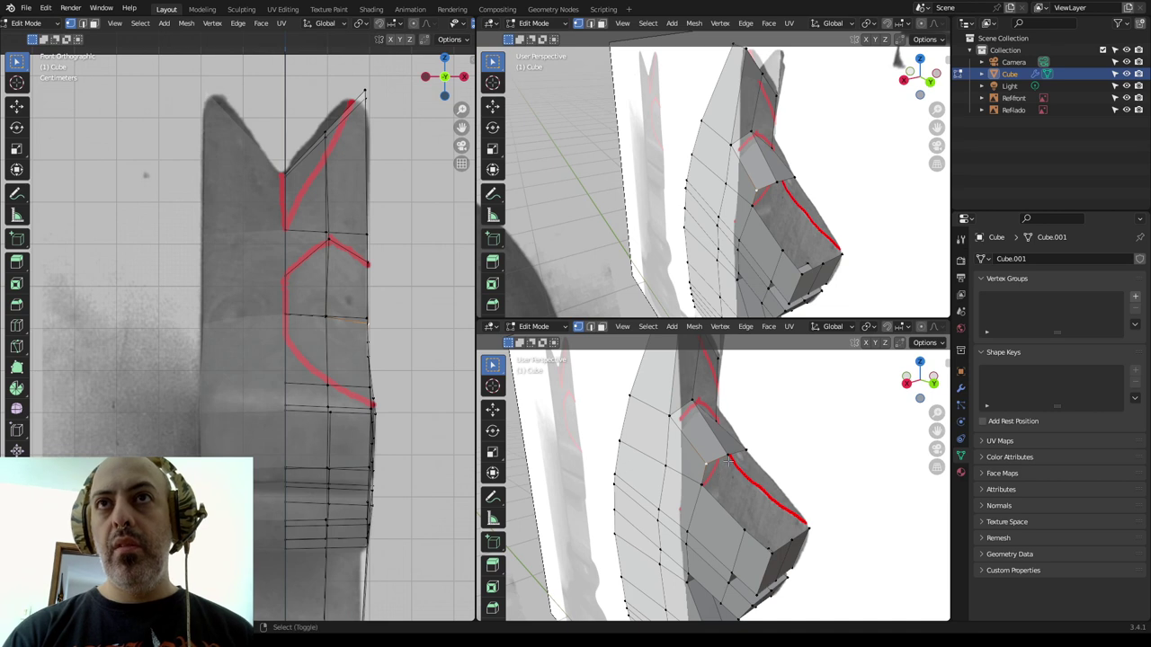
{"action": "middle_click_drag", "start_coordinate": [710, 221], "coordinate": [779, 214]}
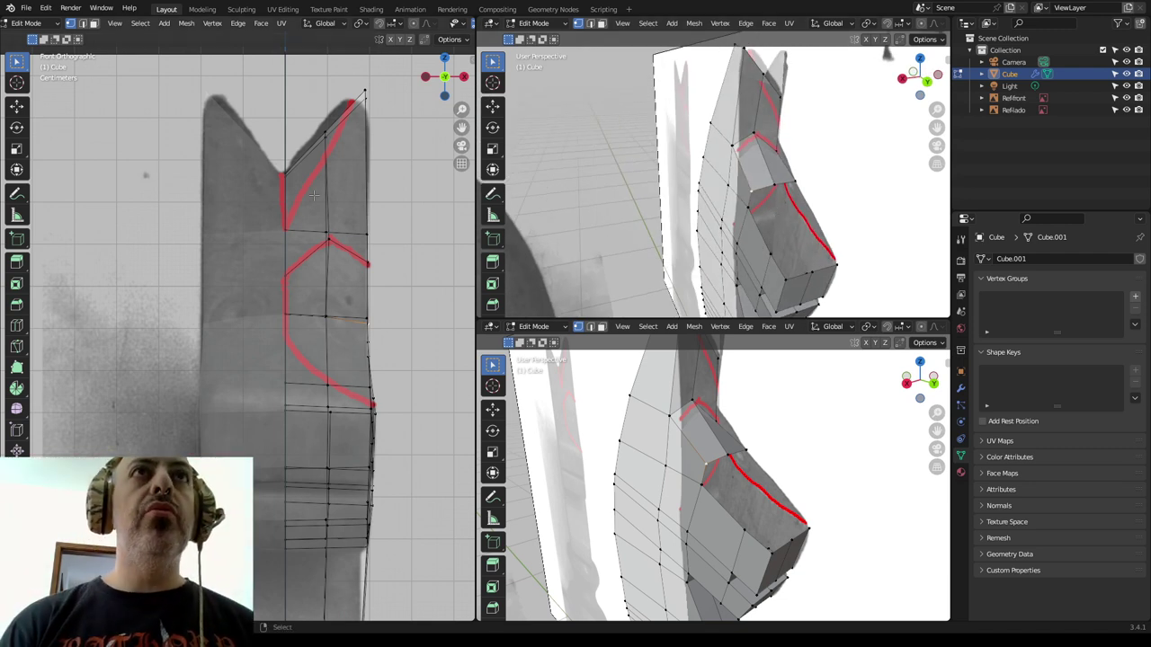
{"action": "middle_click_drag", "start_coordinate": [376, 178], "coordinate": [369, 179], "text": "shift"}
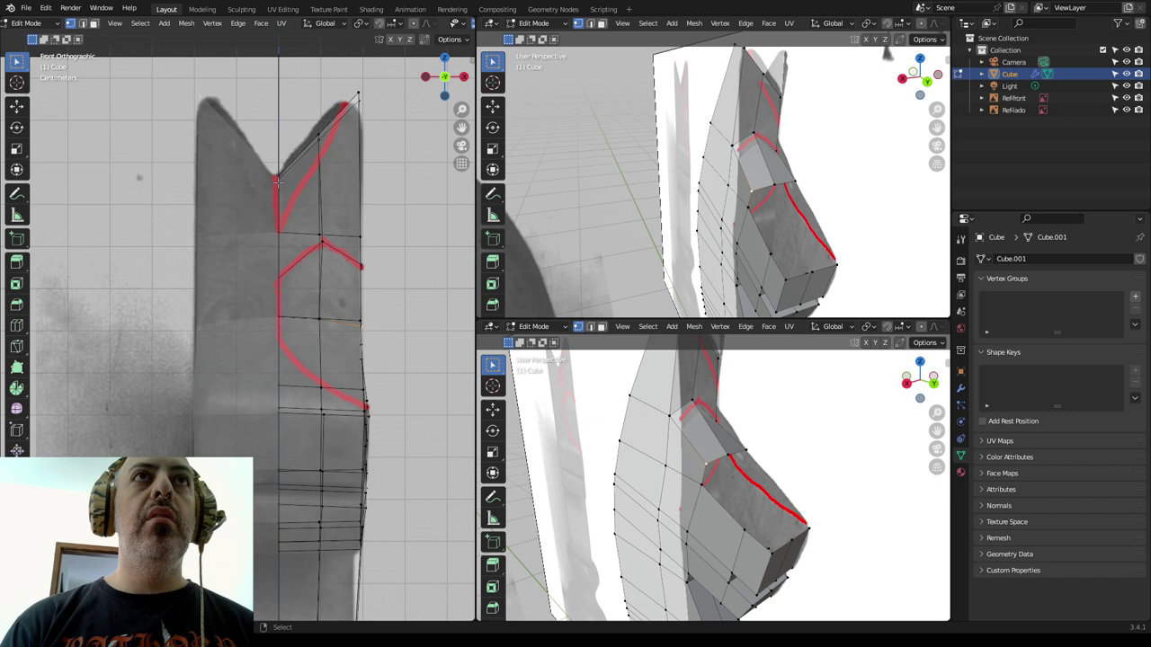
{"action": "left_click", "coordinate": [321, 241]}
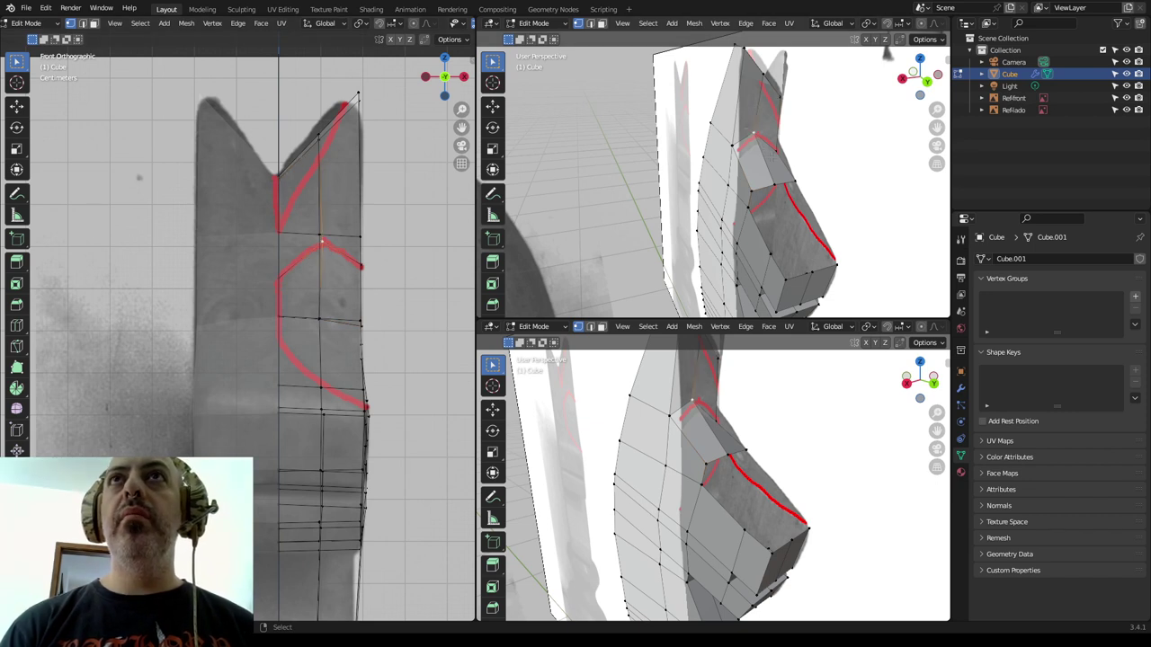
{"action": "left_click", "coordinate": [782, 99]}
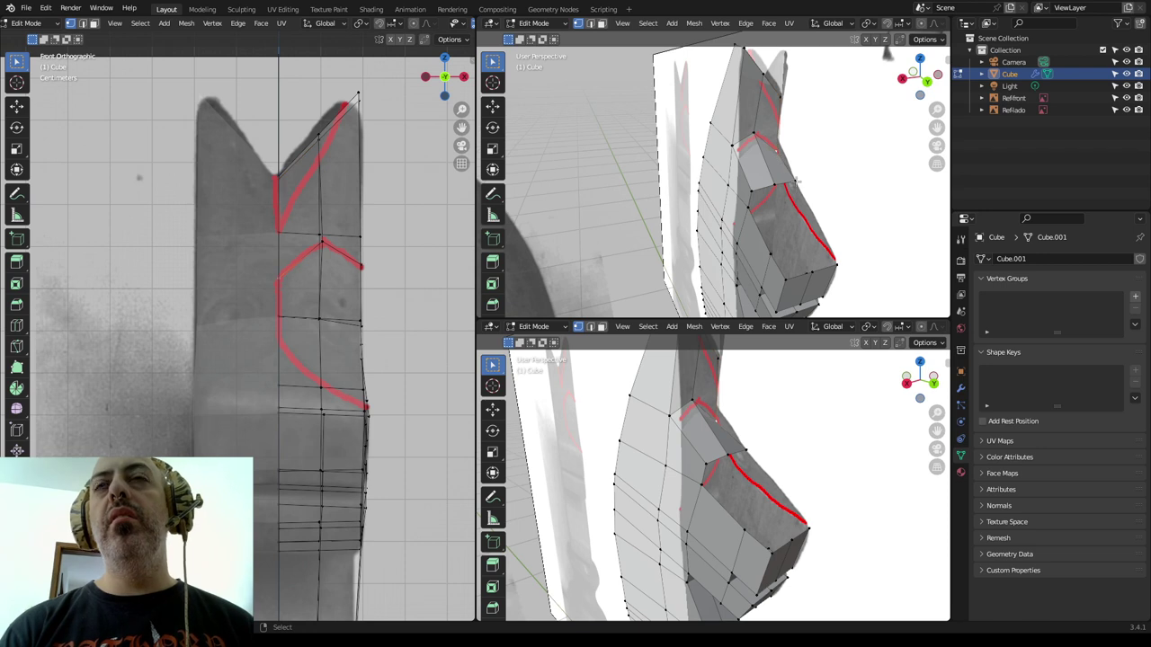
{"action": "mouse_move", "coordinate": [774, 148]}
{"action": "middle_mouse_down"}
{"action": "mouse_move", "coordinate": [704, 192]}
{"action": "mouse_move", "coordinate": [785, 193]}
{"action": "middle_mouse_up"}
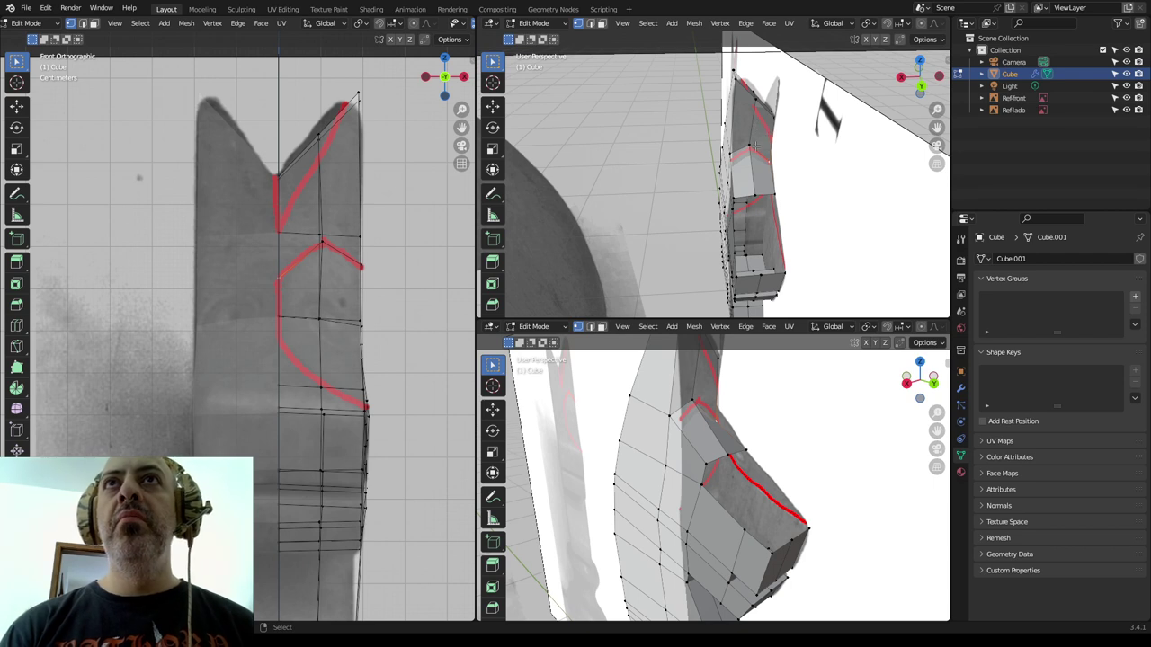
Step: Orbit the top-right perspective viewport around to the far side of the knight head mesh
{"action": "mouse_move", "coordinate": [719, 180]}
{"action": "middle_mouse_down"}
{"action": "mouse_move", "coordinate": [626, 171]}
{"action": "mouse_move", "coordinate": [744, 267]}
{"action": "mouse_move", "coordinate": [839, 257]}
{"action": "mouse_move", "coordinate": [806, 226]}
{"action": "mouse_move", "coordinate": [806, 244]}
{"action": "mouse_move", "coordinate": [791, 243]}
{"action": "middle_mouse_up"}
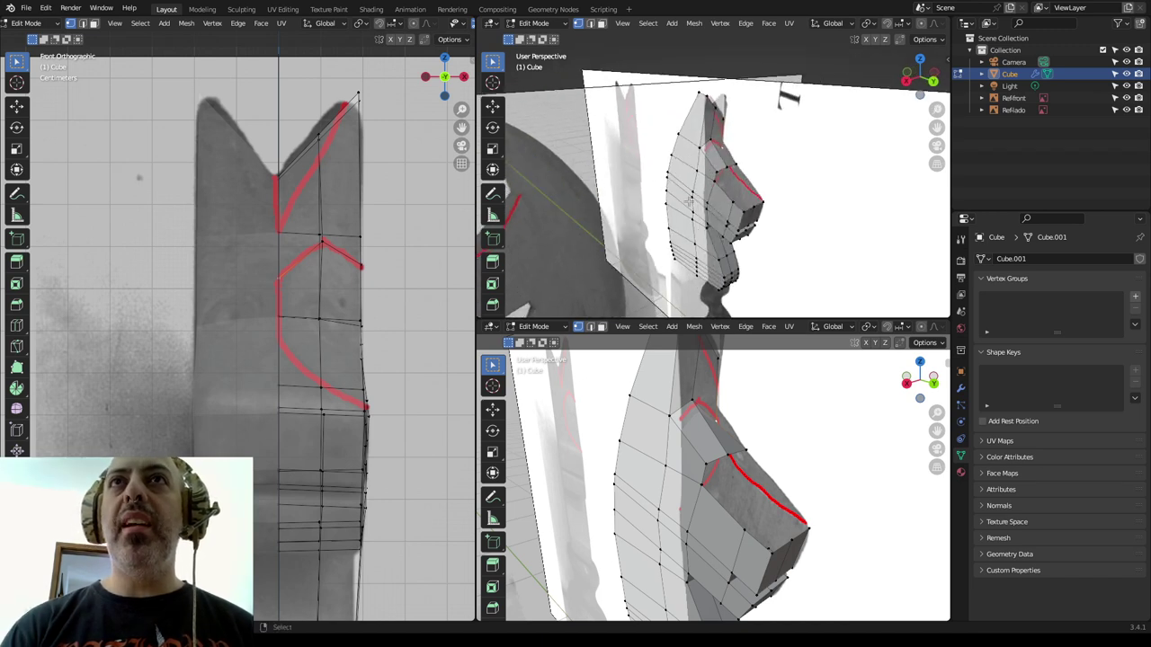